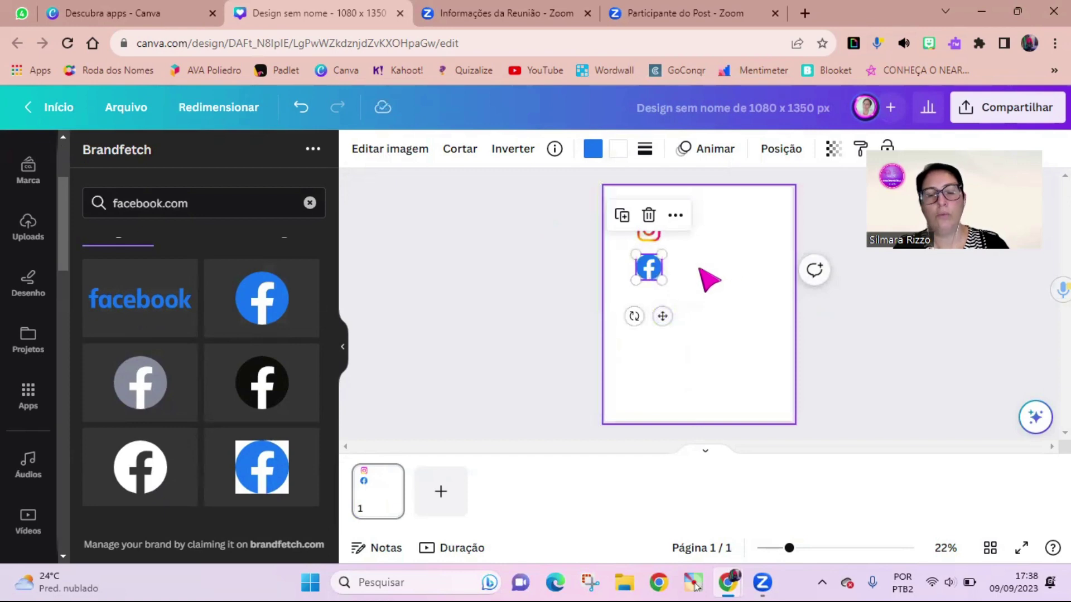
# Add the green WhatsApp icon from whatsapp.com in Brandfetch and place it, reduced, below the Facebook icon.
pyautogui.click(193, 199)
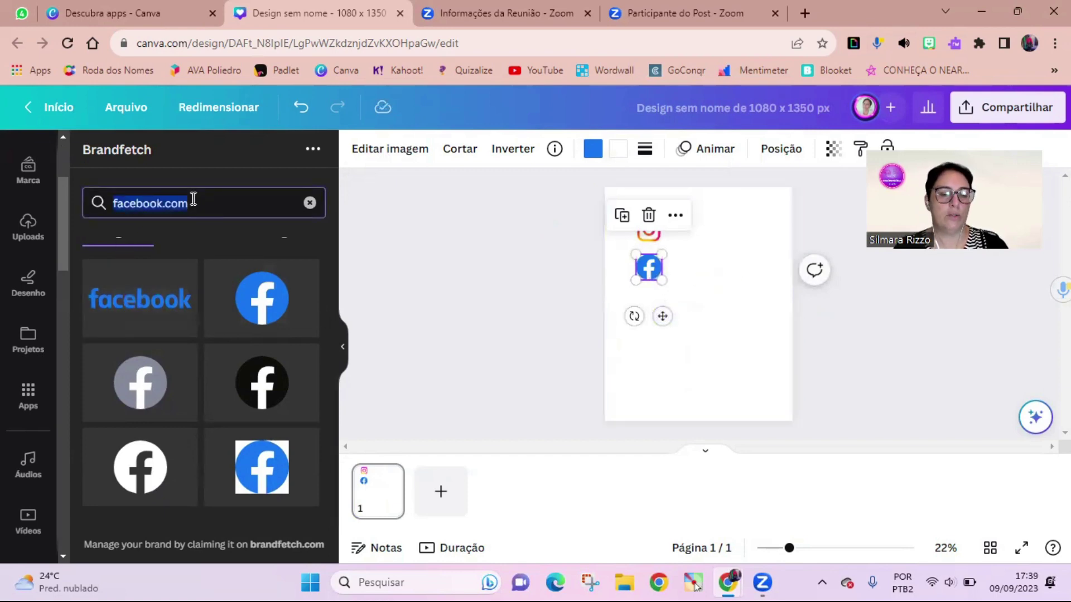
pyautogui.write('wha')
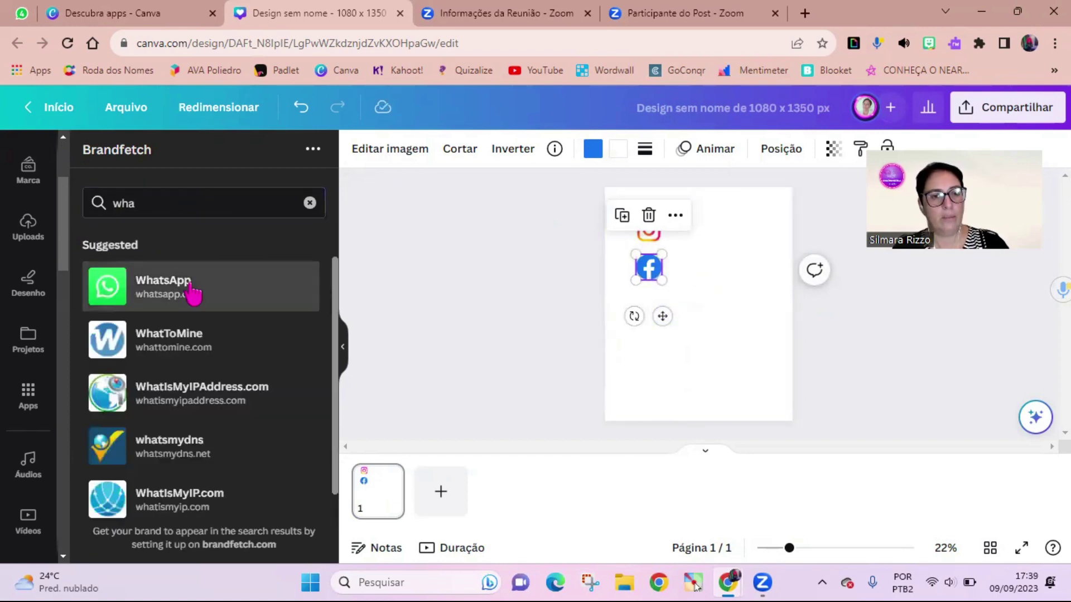
pyautogui.click(193, 290)
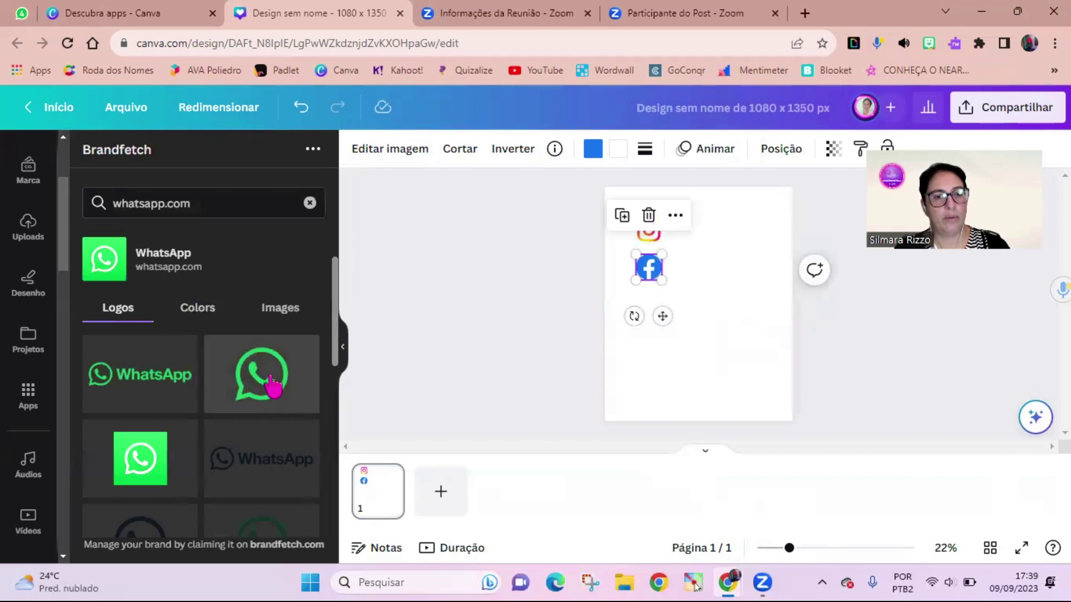
pyautogui.click(262, 390)
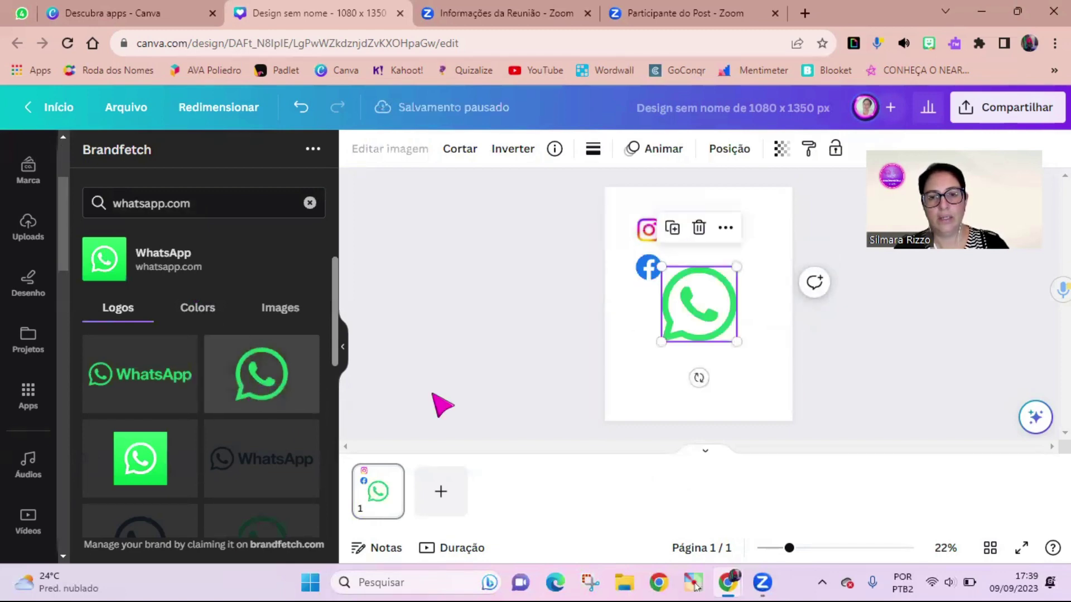
pyautogui.moveTo(720, 267); pyautogui.dragTo(691, 312)
pyautogui.moveTo(675, 375); pyautogui.dragTo(648, 353)
pyautogui.click(623, 393)
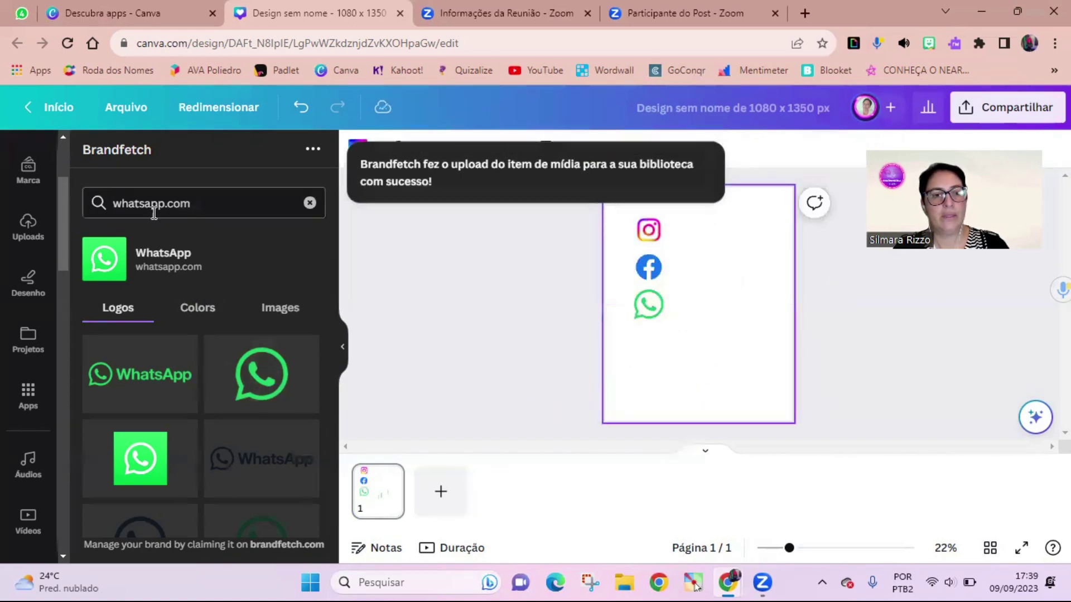
# Add the black Nike swoosh from nike.com in Brandfetch and place it, reduced, below the WhatsApp icon.
pyautogui.doubleClick(196, 203)
pyautogui.moveTo(196, 203); pyautogui.dragTo(123, 203)
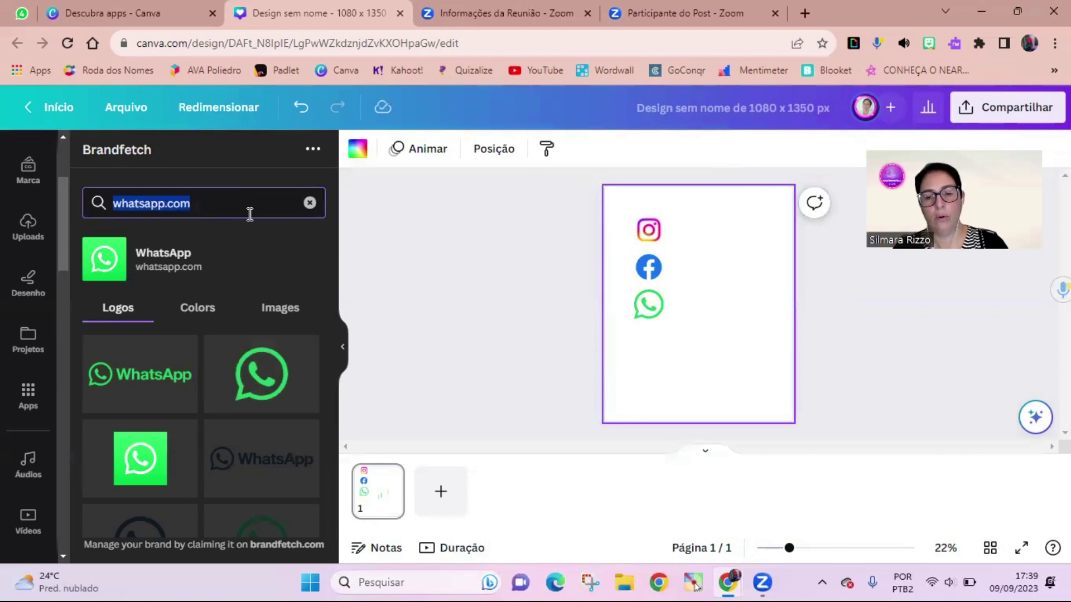
pyautogui.press('BackSpace')
pyautogui.write('nike')
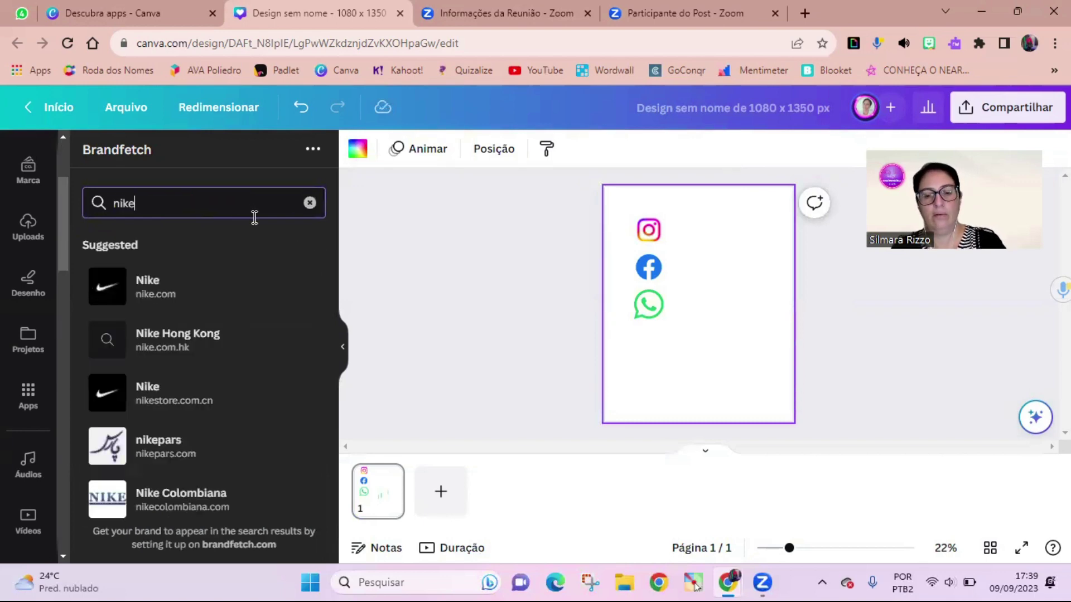
pyautogui.click(201, 293)
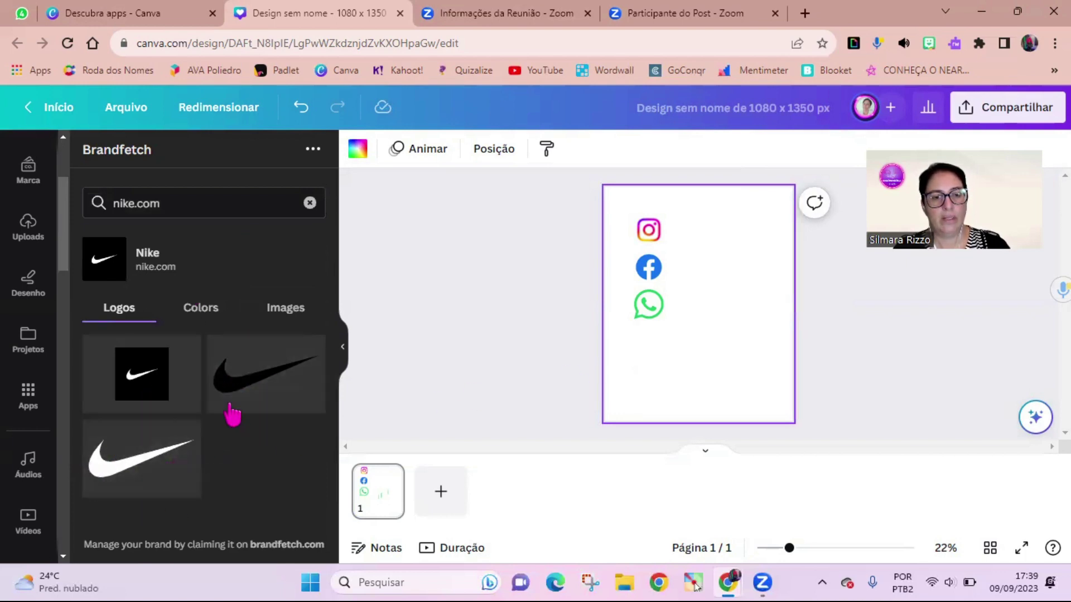
pyautogui.click(244, 391)
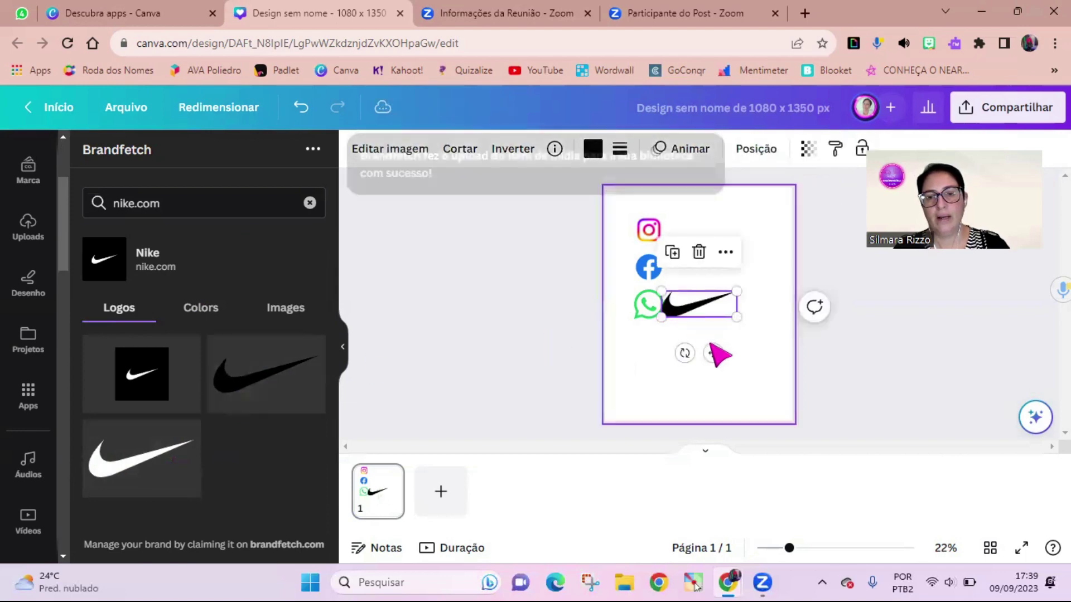
pyautogui.moveTo(710, 351); pyautogui.dragTo(681, 384)
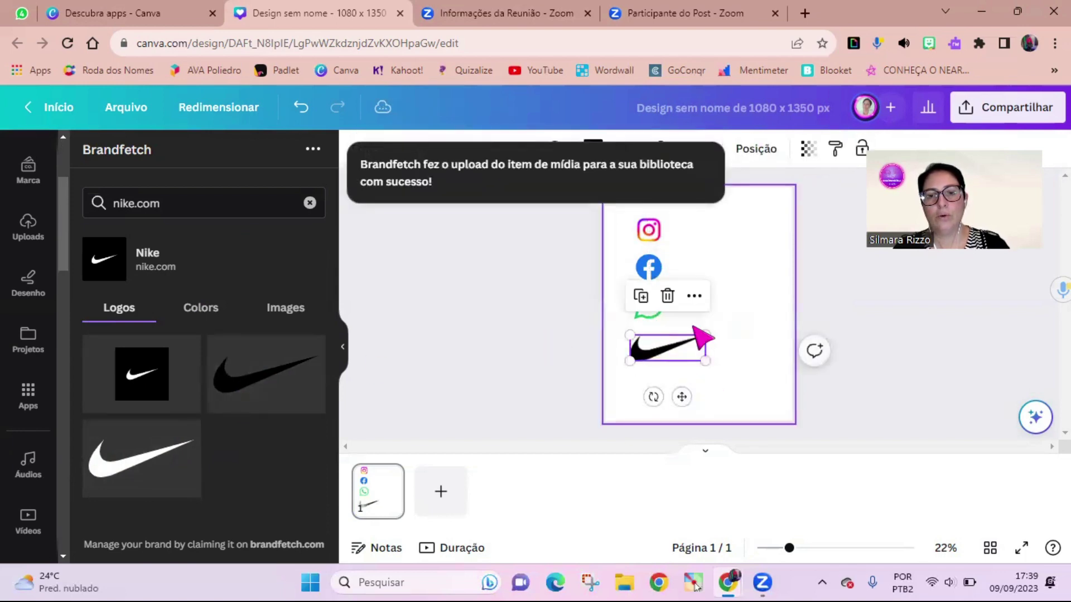
pyautogui.moveTo(707, 334); pyautogui.dragTo(675, 345)
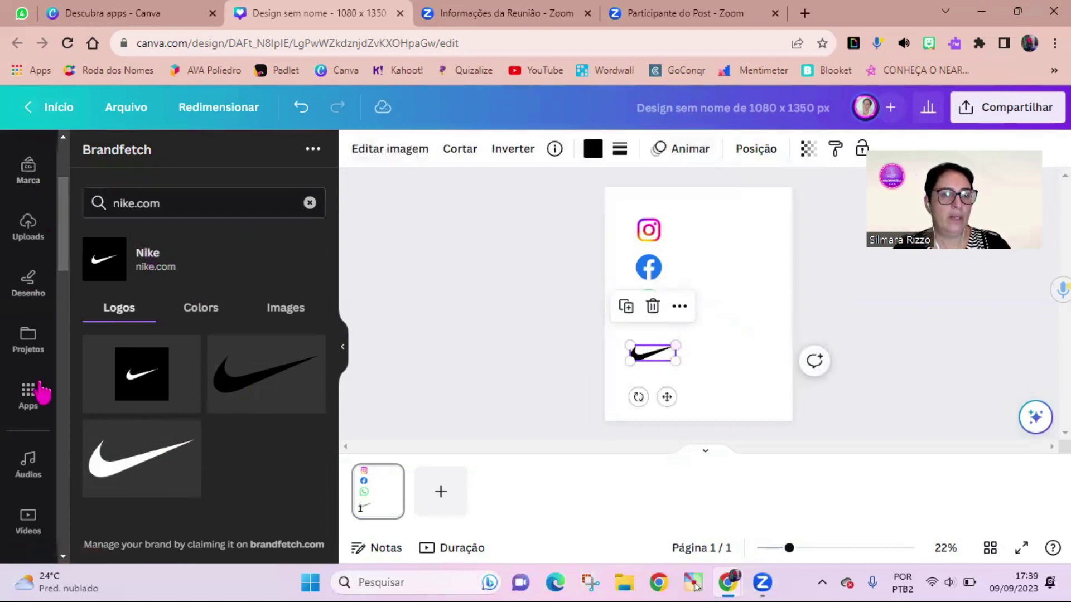
# Return to the full apps catalogue by clearing the Brandfetch search and browse its creation apps as far as Blobs.
pyautogui.scroll(-2, 31, 429)
pyautogui.scroll(-4, 31, 516)
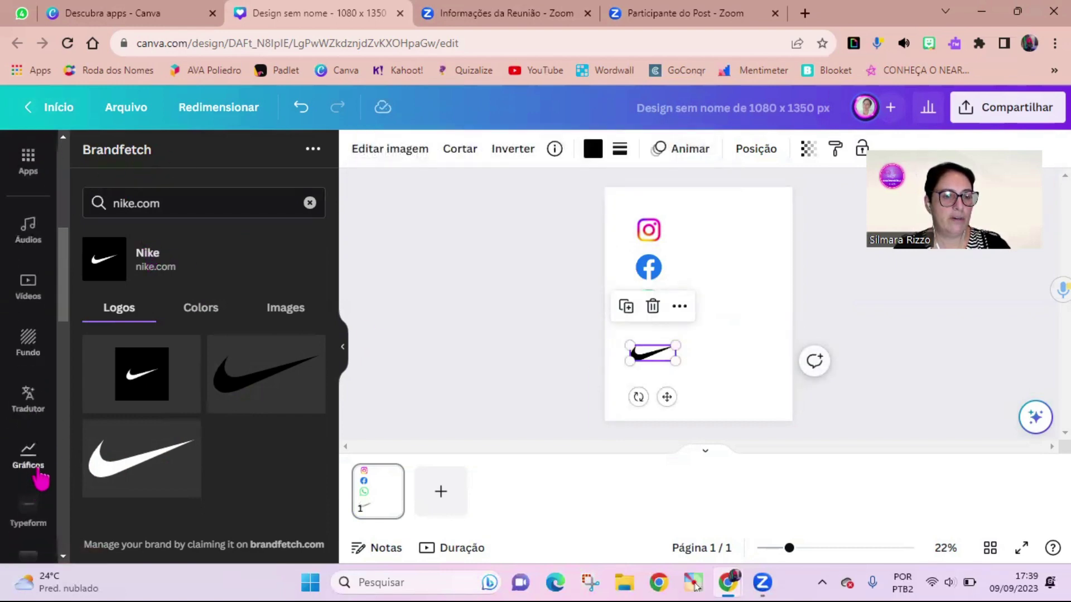
pyautogui.scroll(-4, 45, 401)
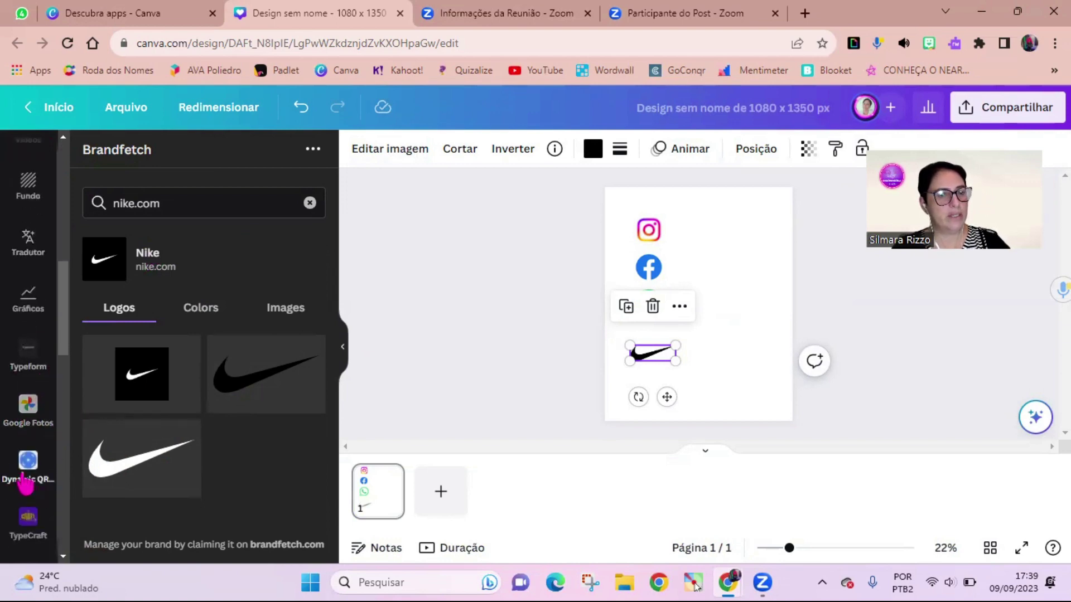
pyautogui.scroll(6, 41, 413)
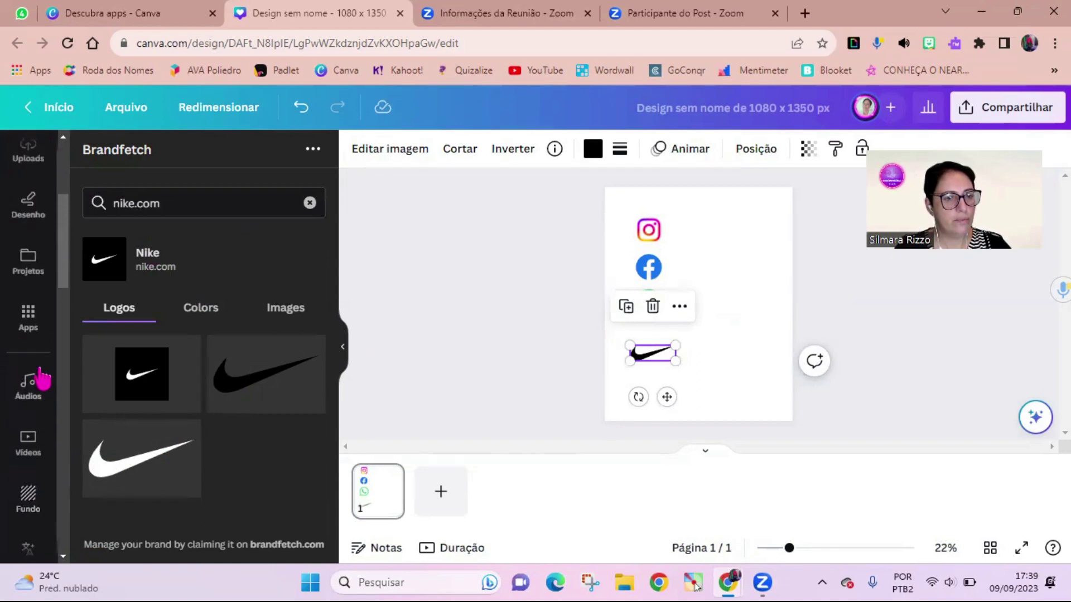
pyautogui.click(29, 317)
pyautogui.click(166, 160)
pyautogui.doubleClick(148, 159)
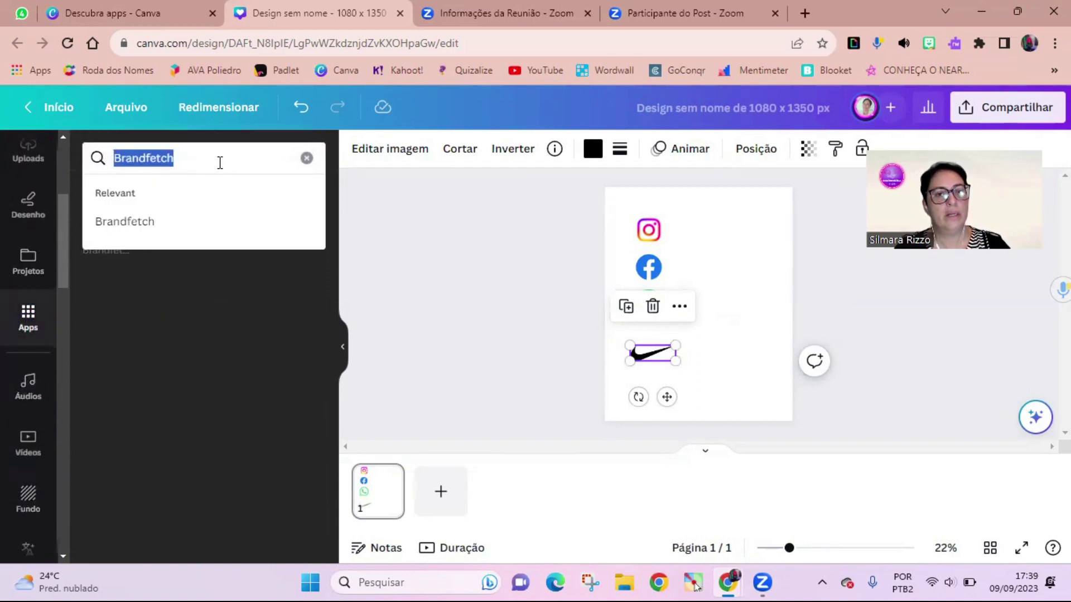
pyautogui.click(307, 158)
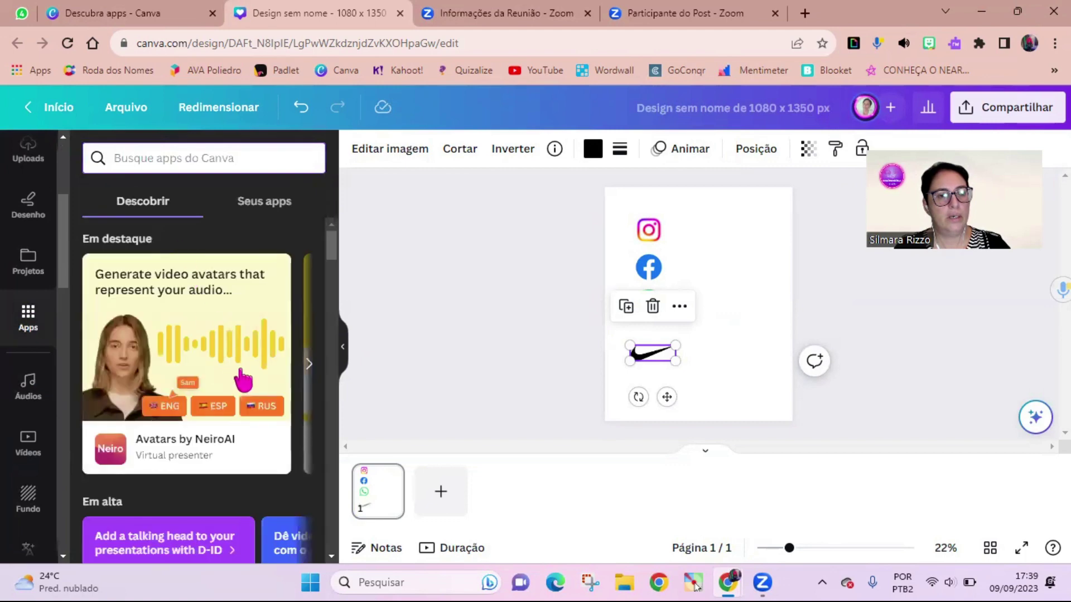
pyautogui.scroll(-1, 239, 408)
pyautogui.scroll(-10, 239, 416)
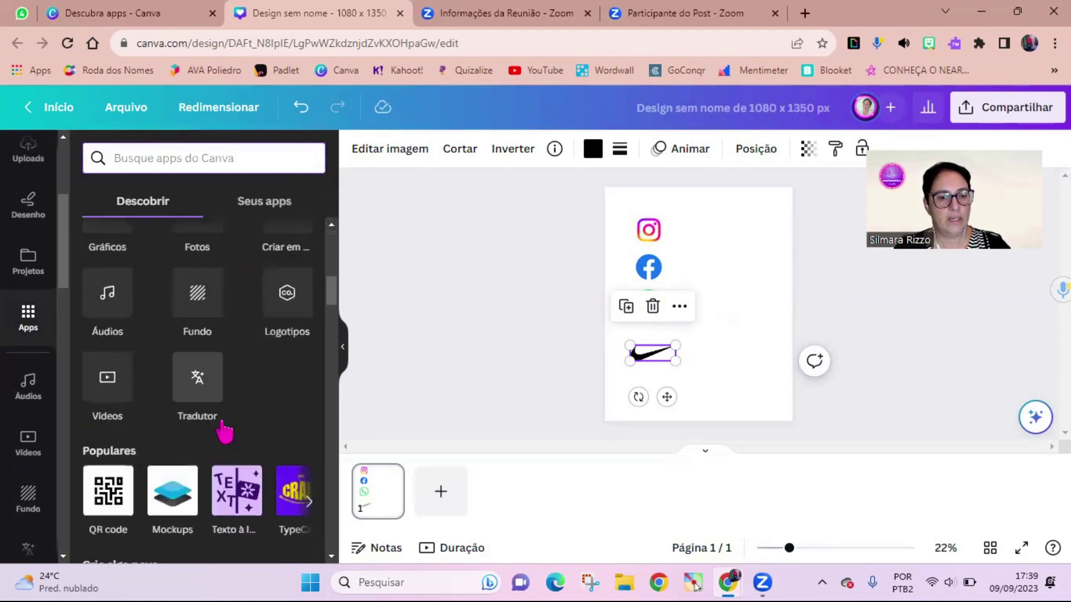
pyautogui.scroll(-4, 168, 441)
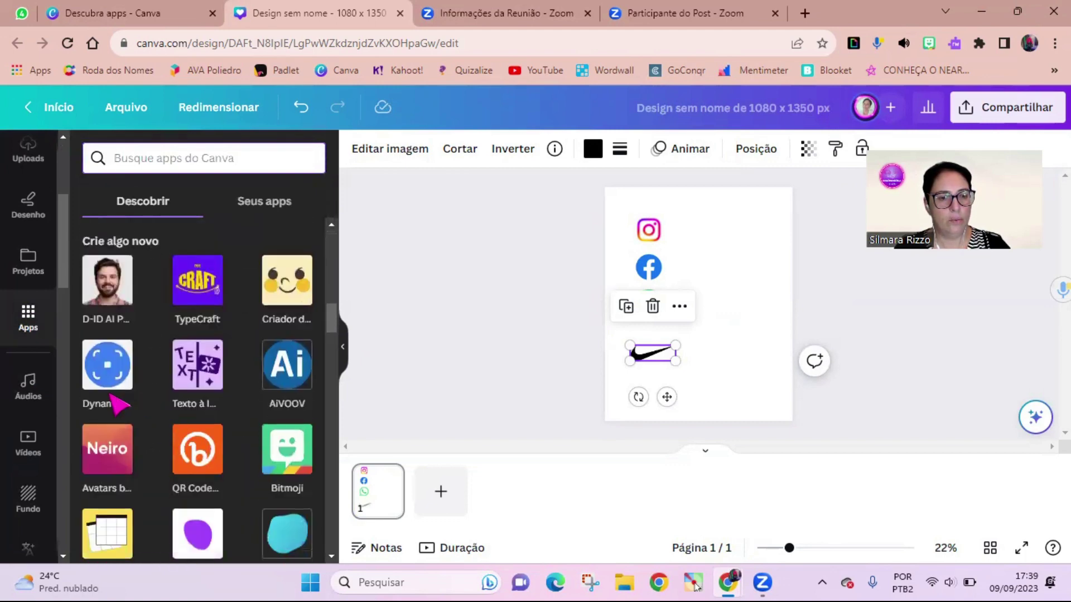
pyautogui.scroll(-3, 192, 427)
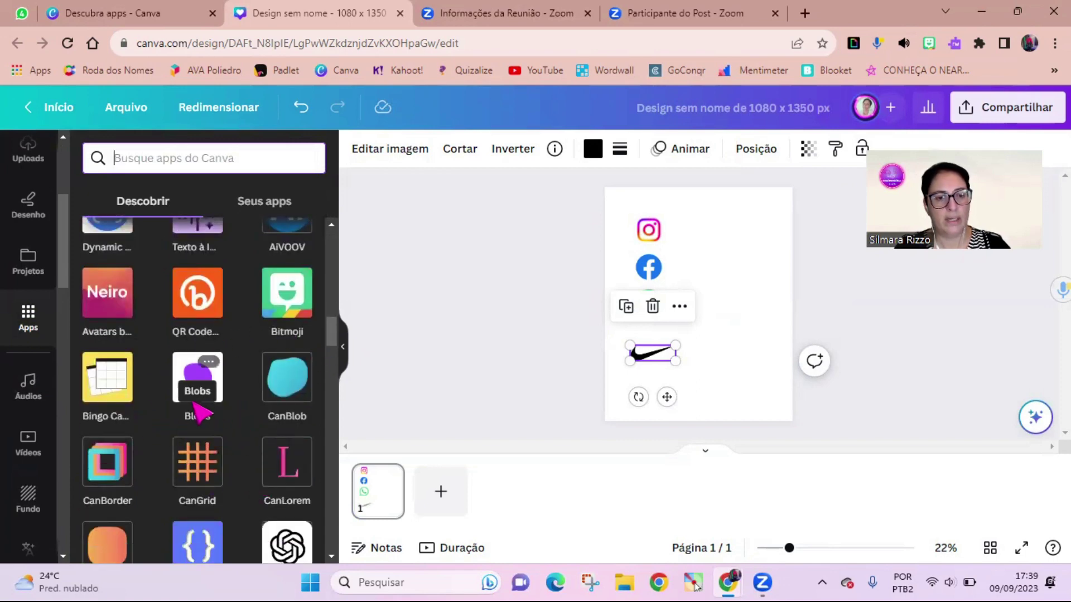
# Add a second page to the design and give it a black #000000 background.
pyautogui.click(441, 491)
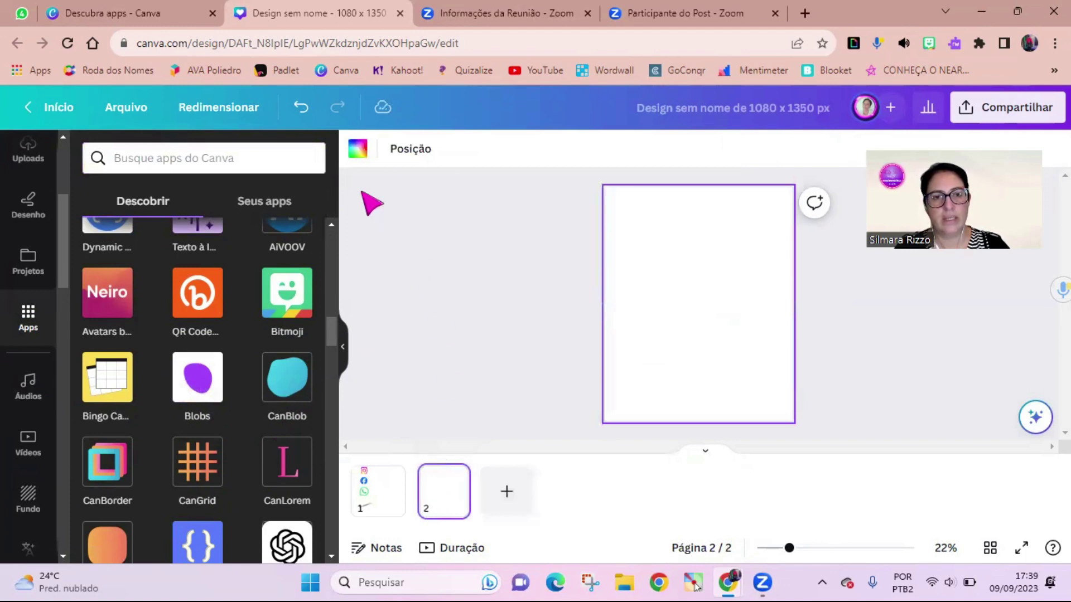
pyautogui.click(358, 149)
pyautogui.click(134, 244)
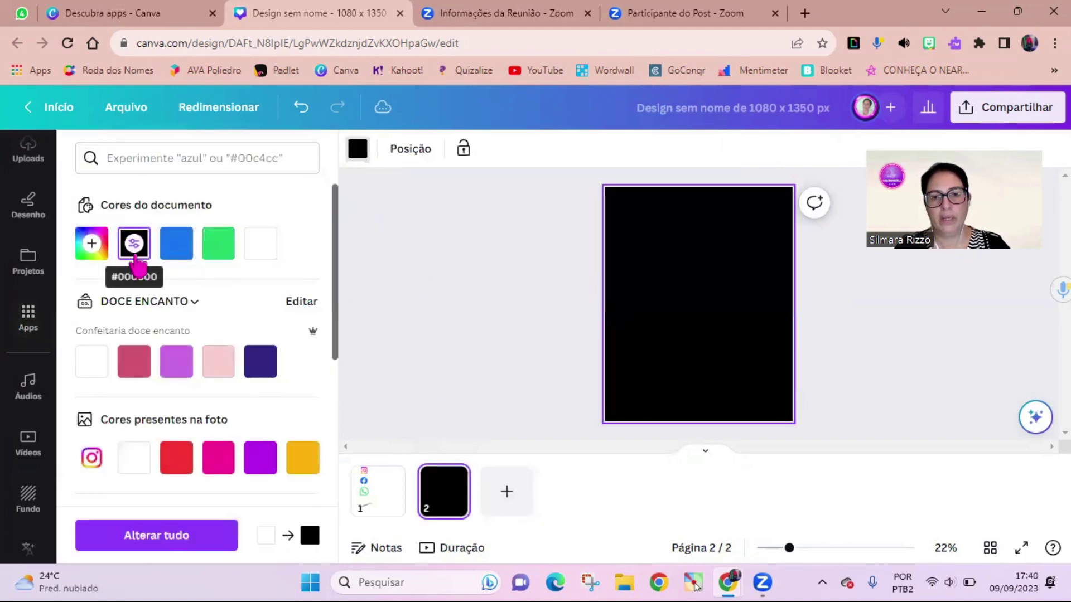
pyautogui.click(442, 377)
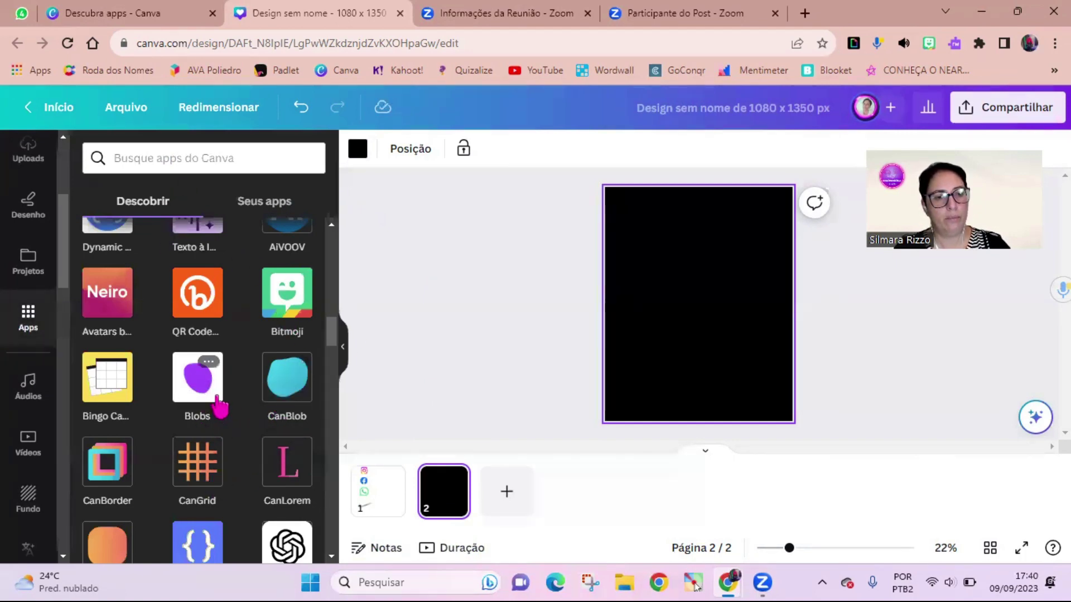
# Generate a coral blob with the Blobs app, add it to the black page and enlarge it around the page's centre.
pyautogui.click(202, 391)
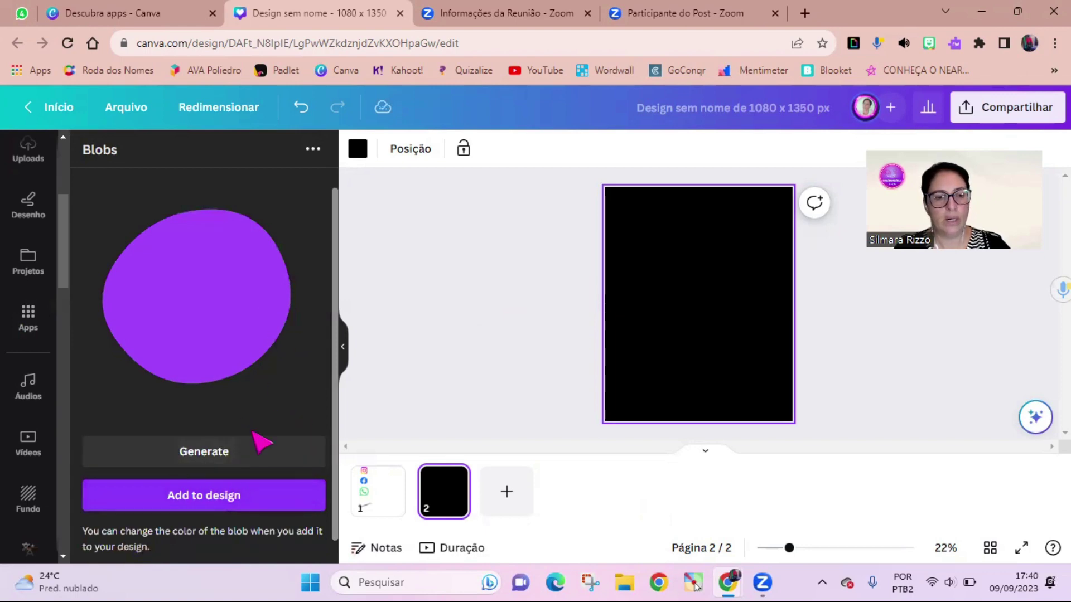
pyautogui.click(226, 456)
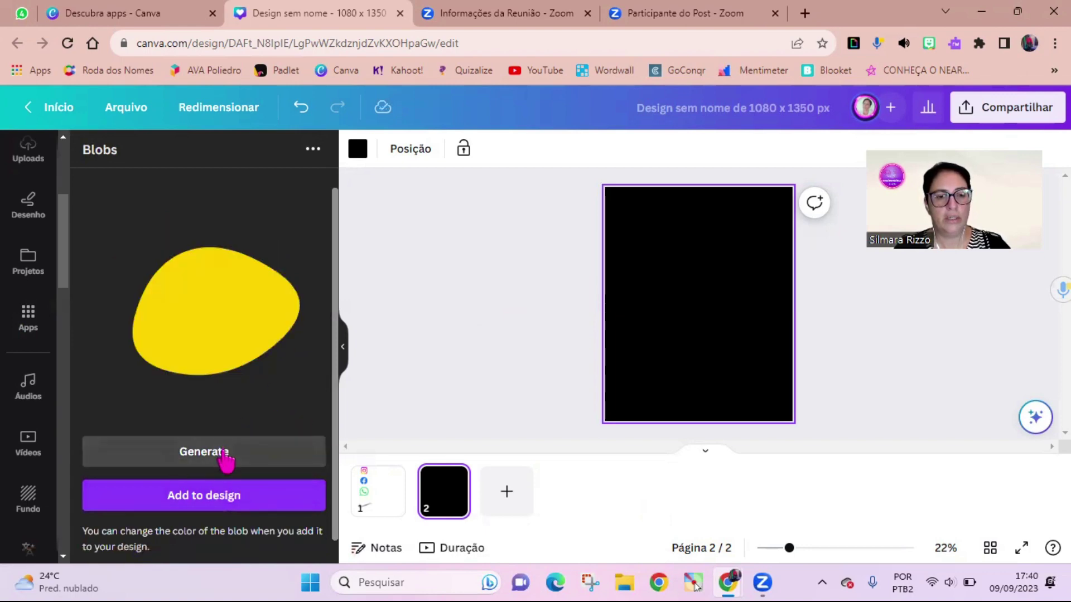
pyautogui.click(226, 456)
pyautogui.click(226, 456)
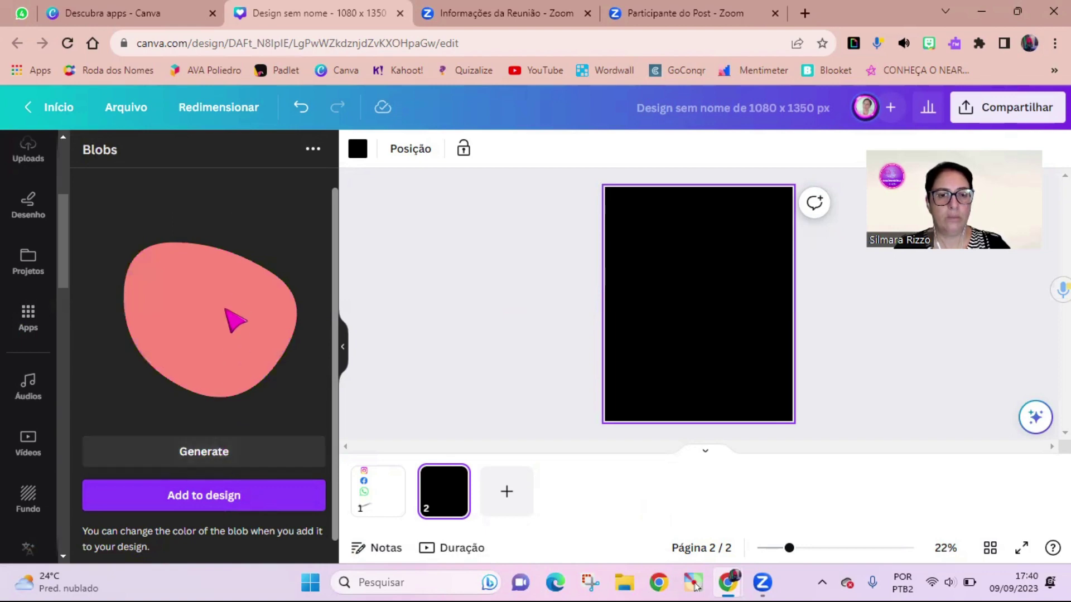
pyautogui.click(205, 498)
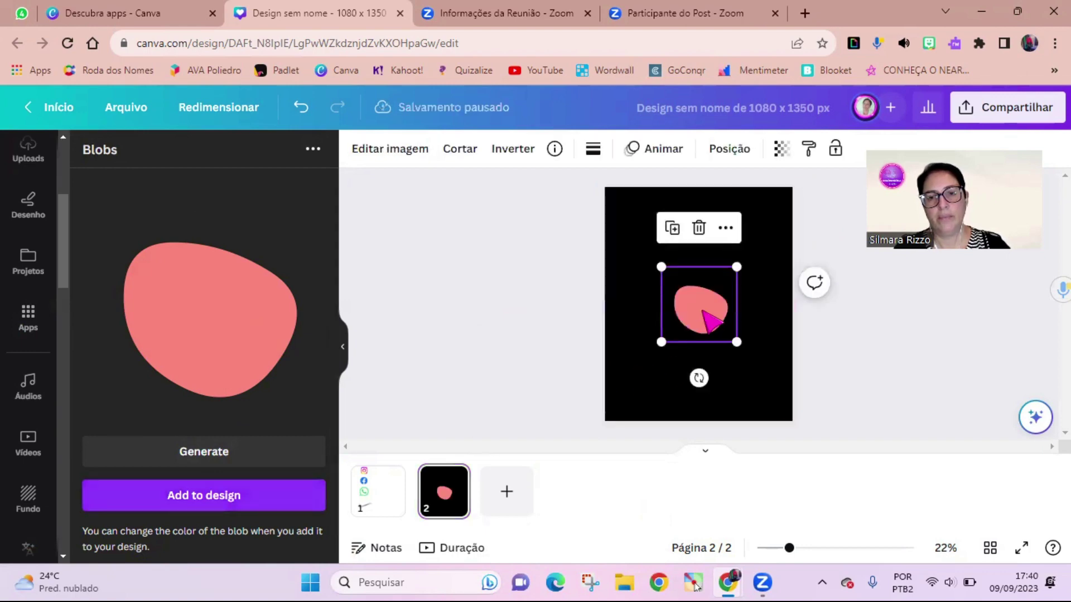
pyautogui.moveTo(663, 266); pyautogui.dragTo(624, 229)
pyautogui.moveTo(730, 338); pyautogui.dragTo(763, 368)
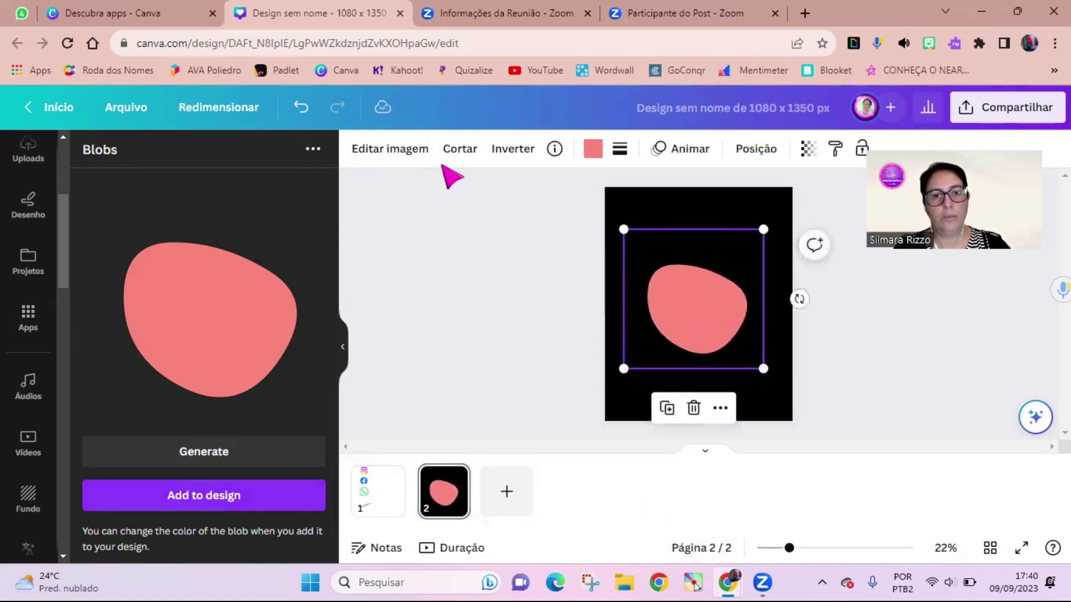
# Recolour the coral blob with the DOCE ENCANTO purple, then move and rotate it partly off the page's lower-right corner.
pyautogui.click(598, 149)
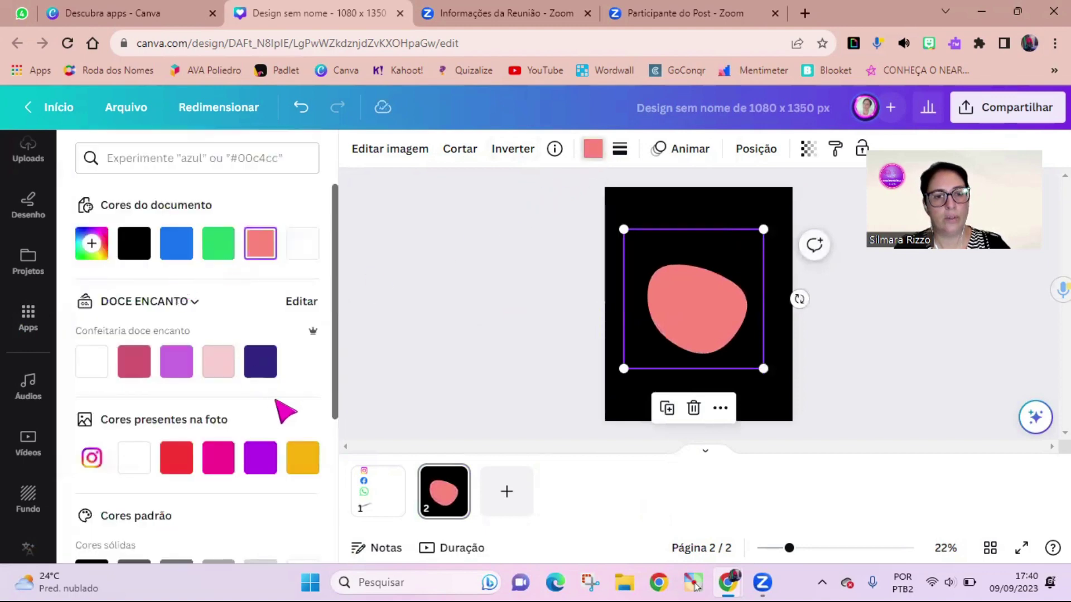
pyautogui.click(176, 363)
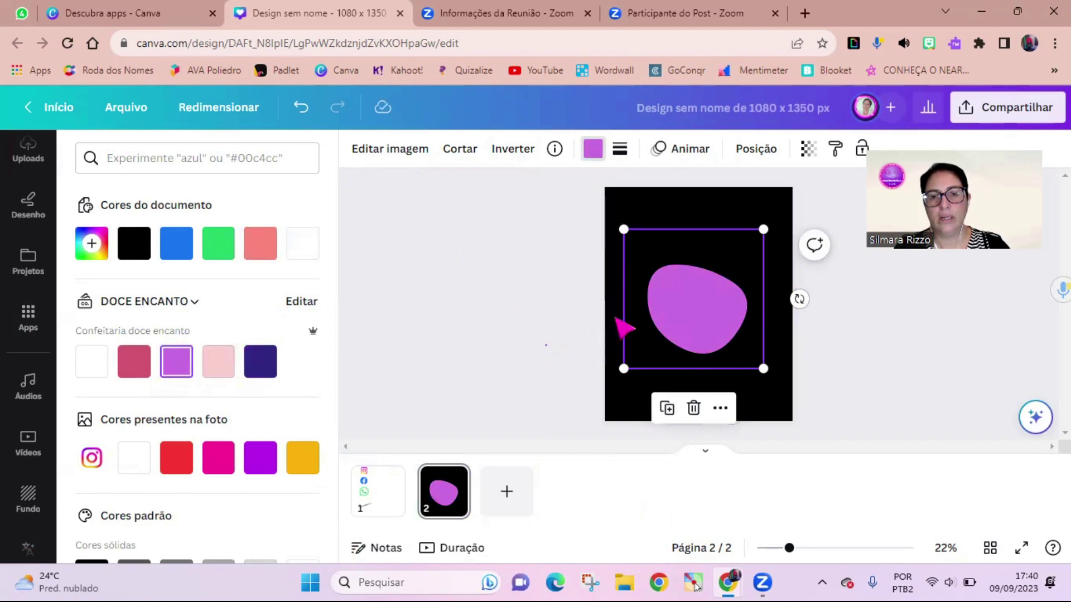
pyautogui.moveTo(691, 289); pyautogui.dragTo(761, 388)
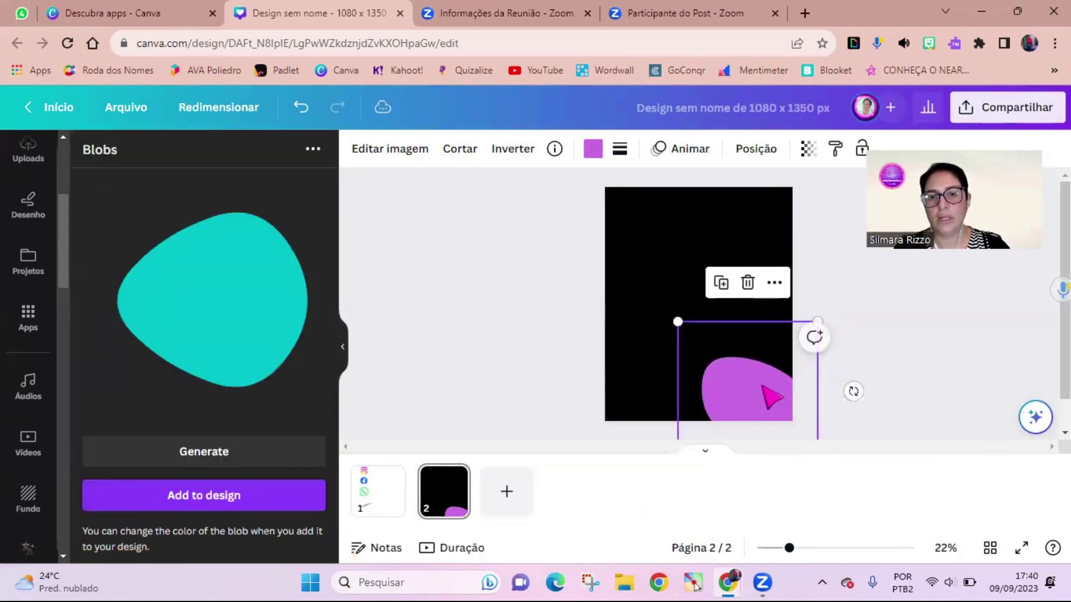
pyautogui.moveTo(860, 368); pyautogui.dragTo(845, 301)
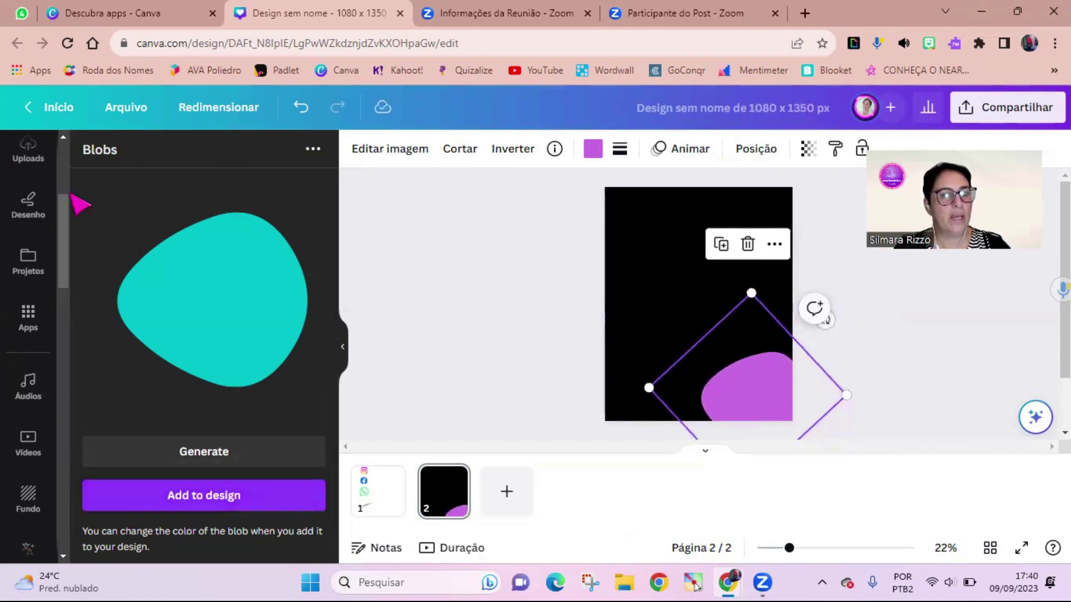
# Generate a green blob, add it to the page and place it, enlarged, partly off the page's upper-left corner.
pyautogui.click(249, 460)
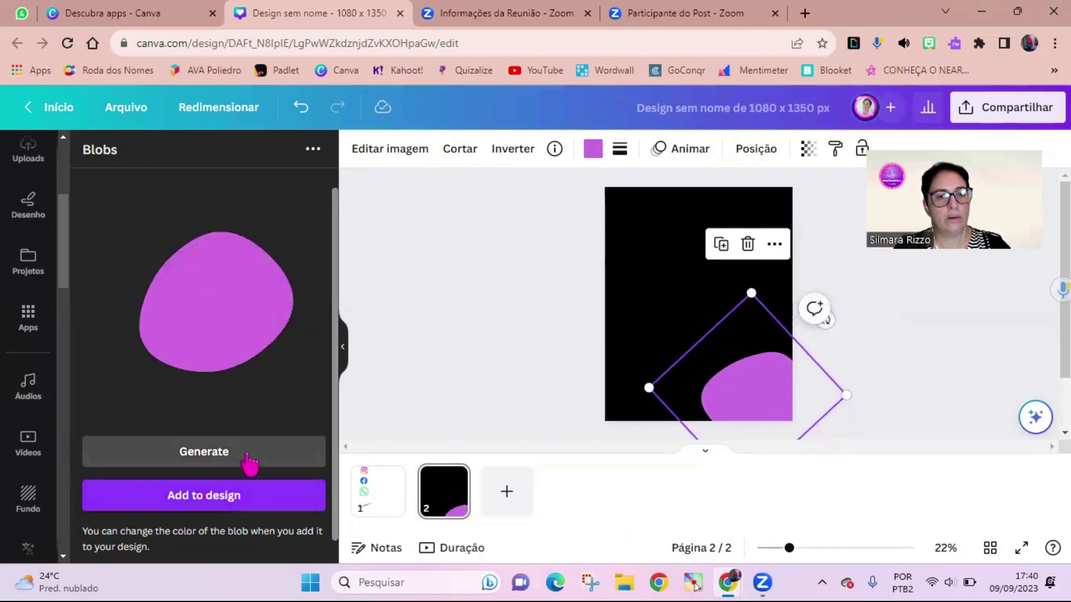
pyautogui.click(249, 460)
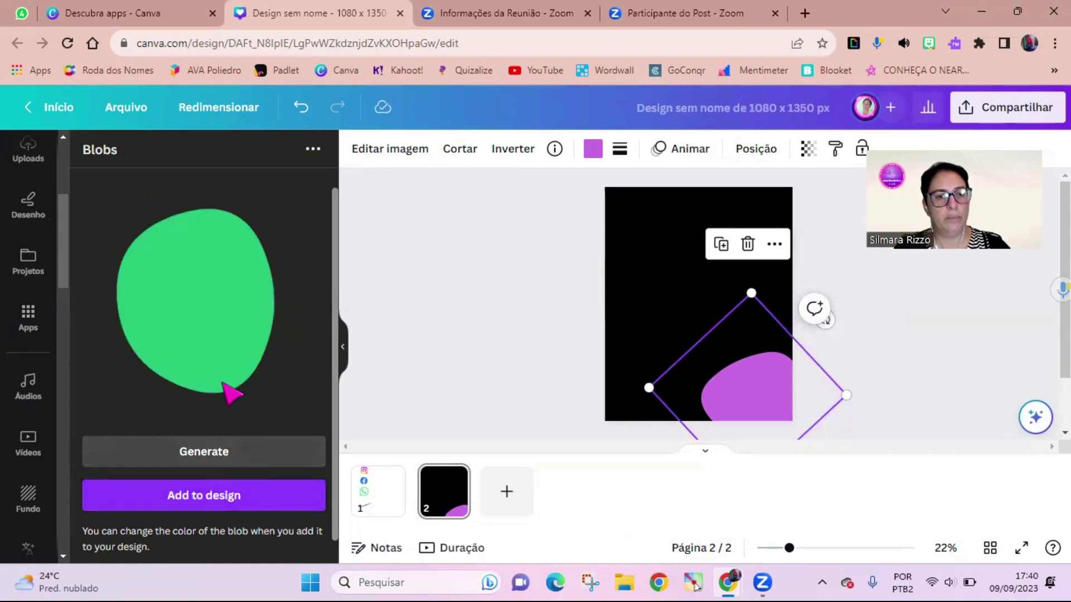
pyautogui.click(208, 505)
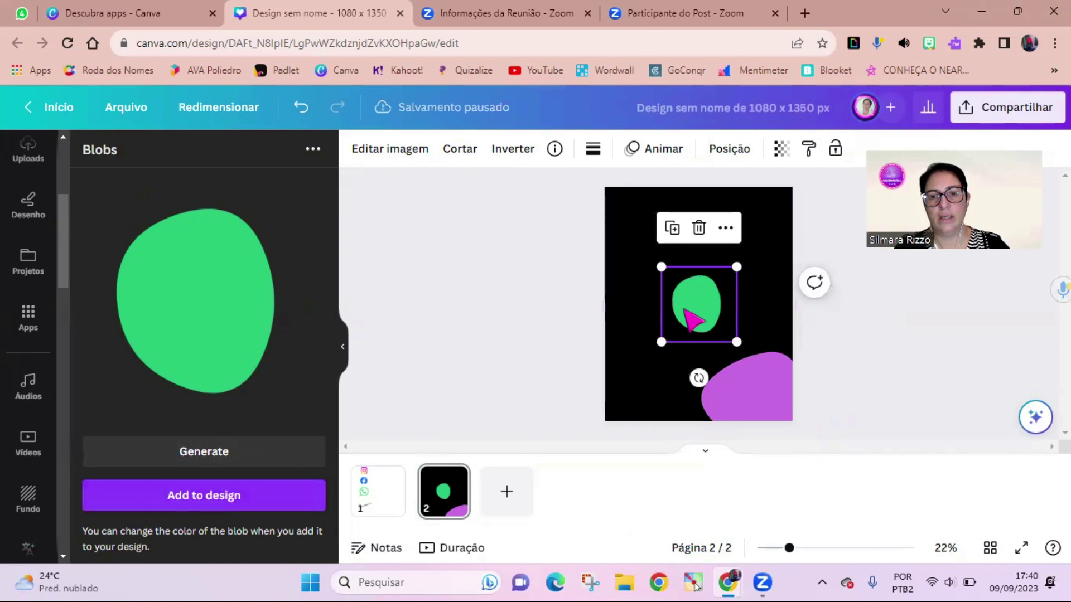
pyautogui.moveTo(736, 265); pyautogui.dragTo(625, 199)
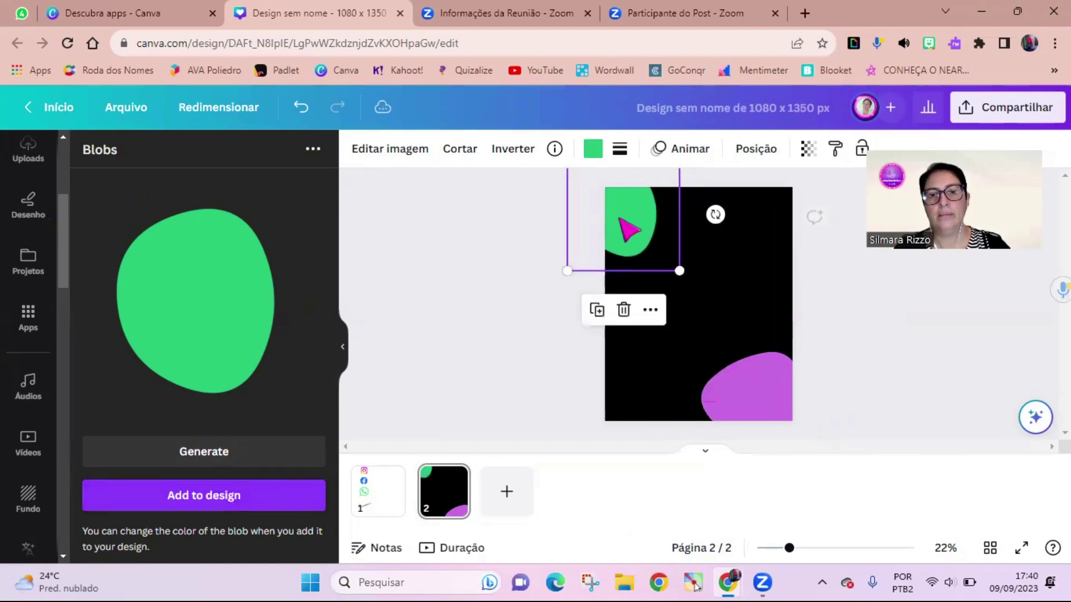
# Rotate the green blob in the black page's upper-left corner and deselect it.
pyautogui.moveTo(716, 214); pyautogui.dragTo(664, 258)
pyautogui.click(454, 352)
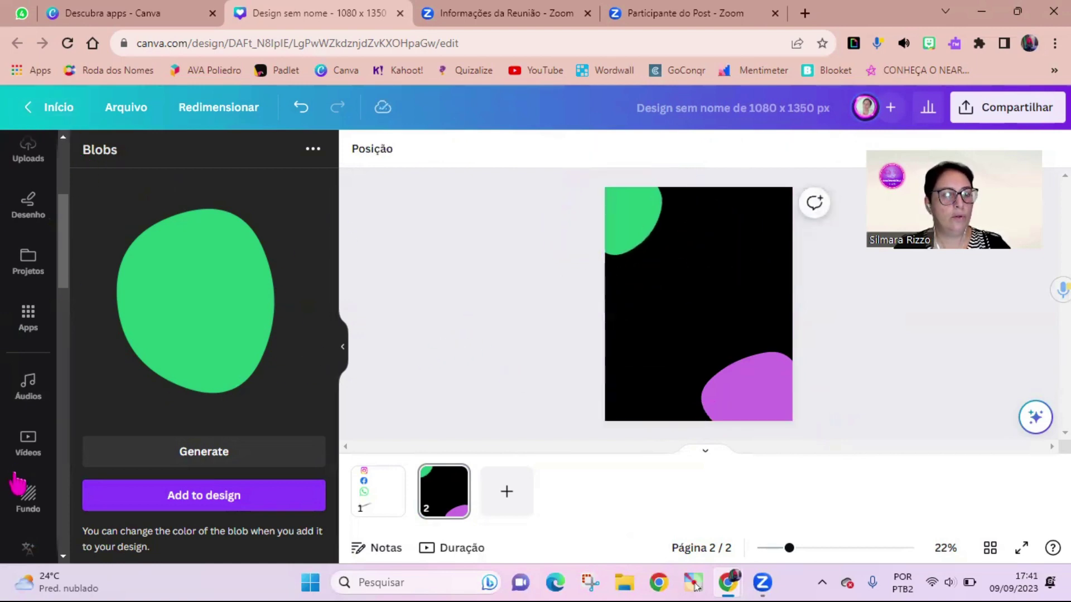
# Open the CanBlob app, colour its blob pink #FF66C4 and generate a different blob shape.
pyautogui.click(70, 337)
pyautogui.scroll(-9, 245, 441)
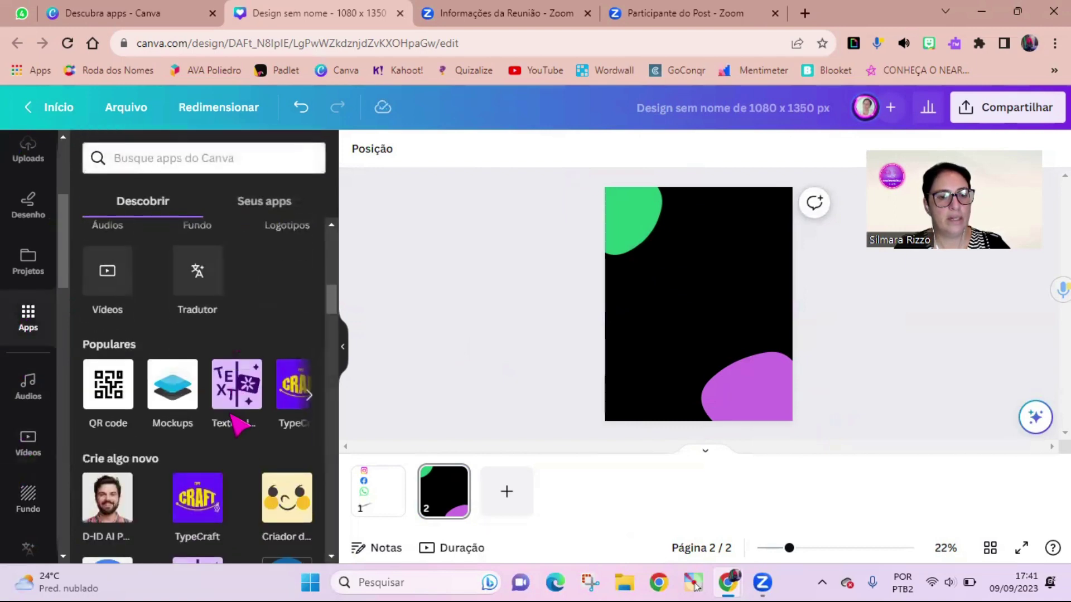
pyautogui.scroll(-2, 245, 447)
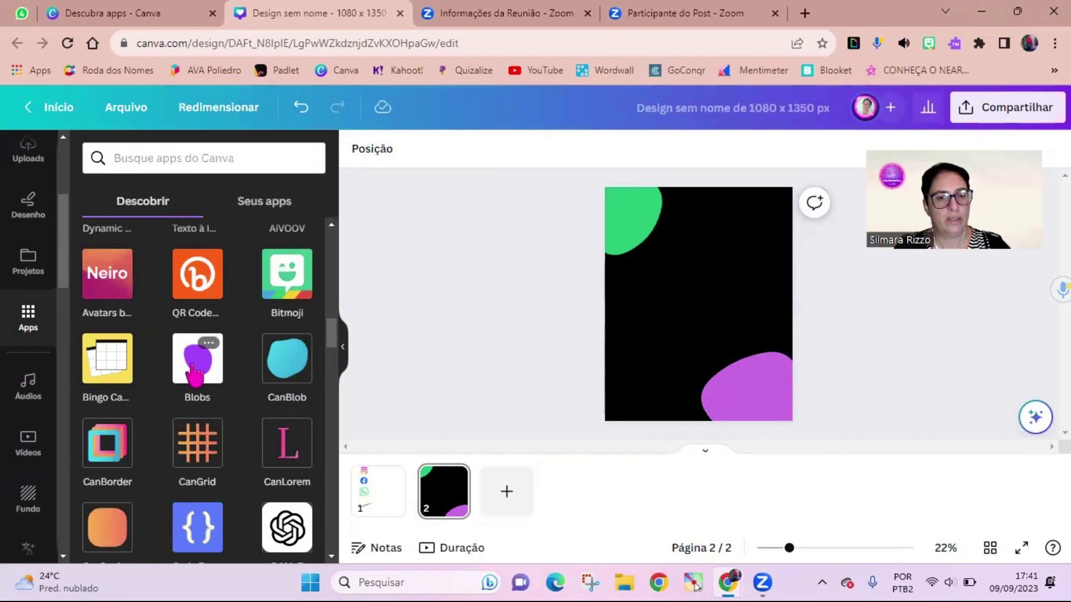
pyautogui.click(297, 370)
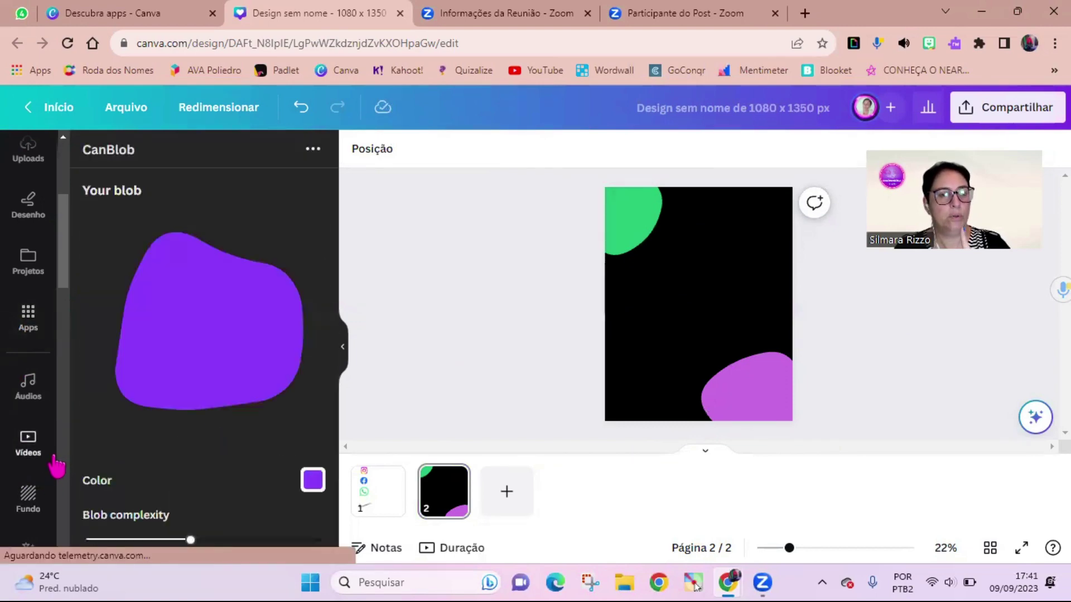
pyautogui.scroll(-2, 206, 514)
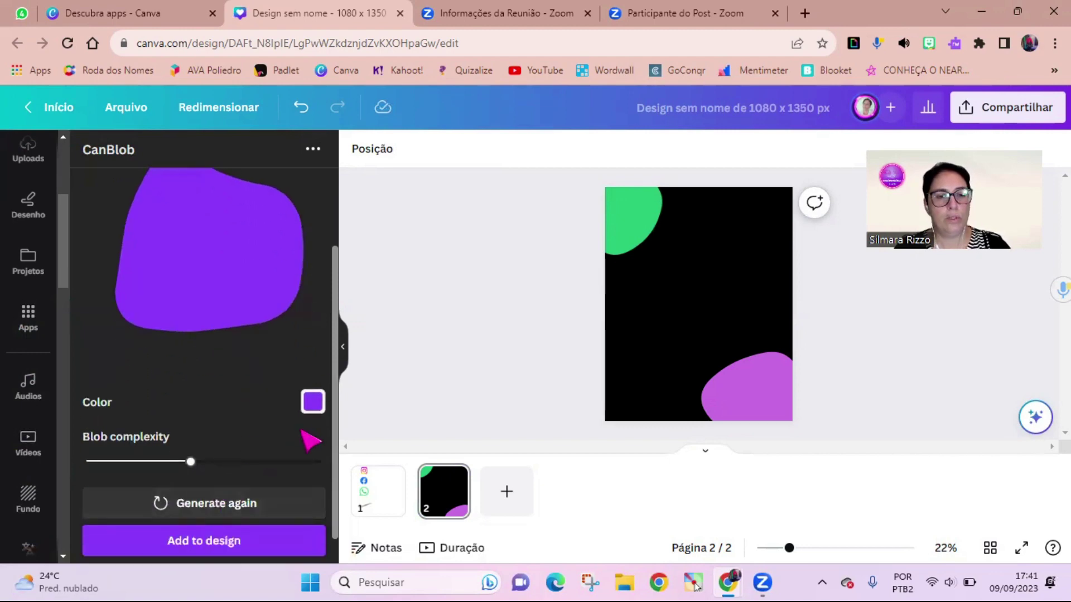
pyautogui.click(312, 403)
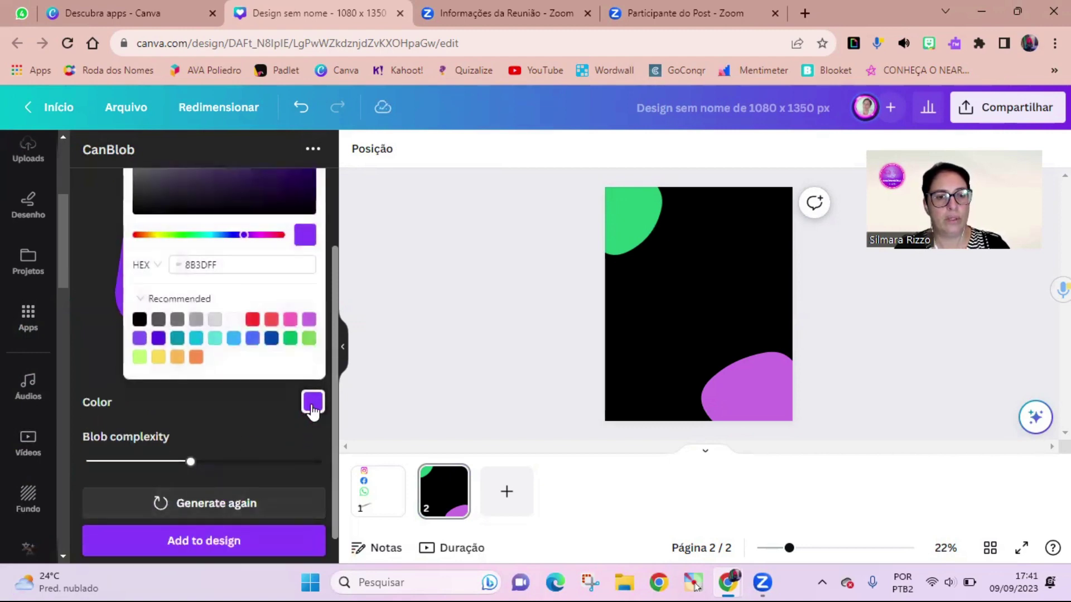
pyautogui.click(289, 323)
pyautogui.click(231, 423)
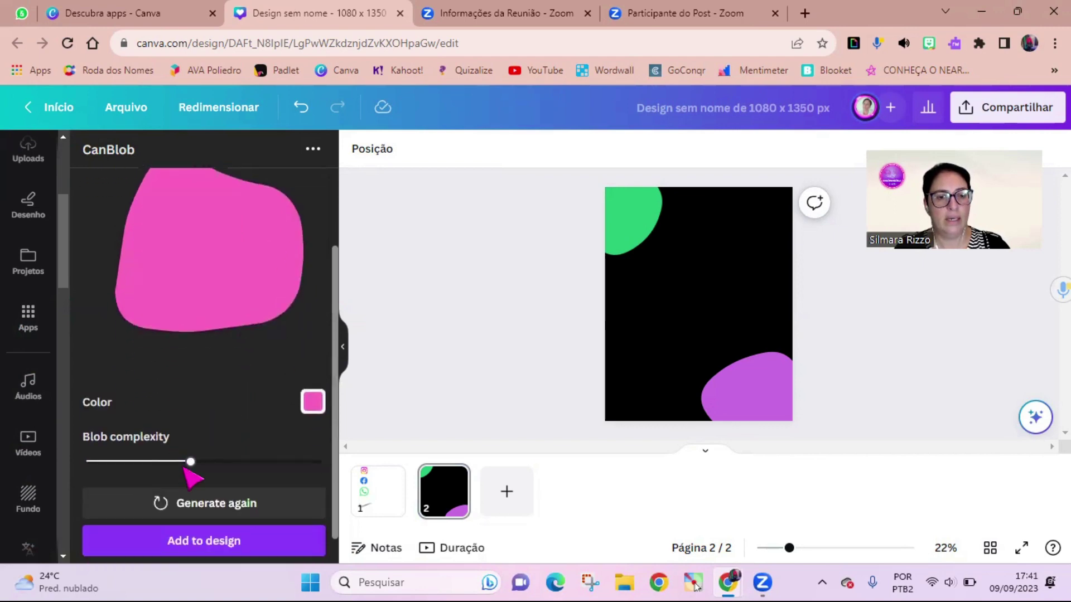
pyautogui.moveTo(180, 462)
pyautogui.mouseDown()
pyautogui.moveTo(106, 447)
pyautogui.moveTo(198, 464)
pyautogui.mouseUp()
pyautogui.scroll(-1, 299, 442)
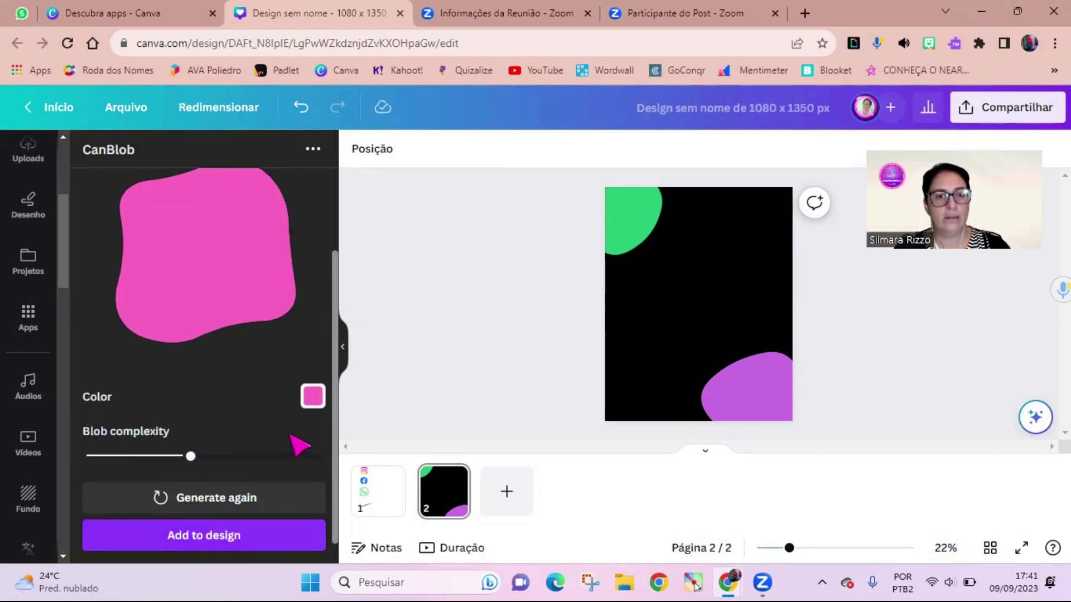
# Add the pink blob to the black page, then enlarge, rotate and place it partly off the upper-right corner.
pyautogui.click(170, 537)
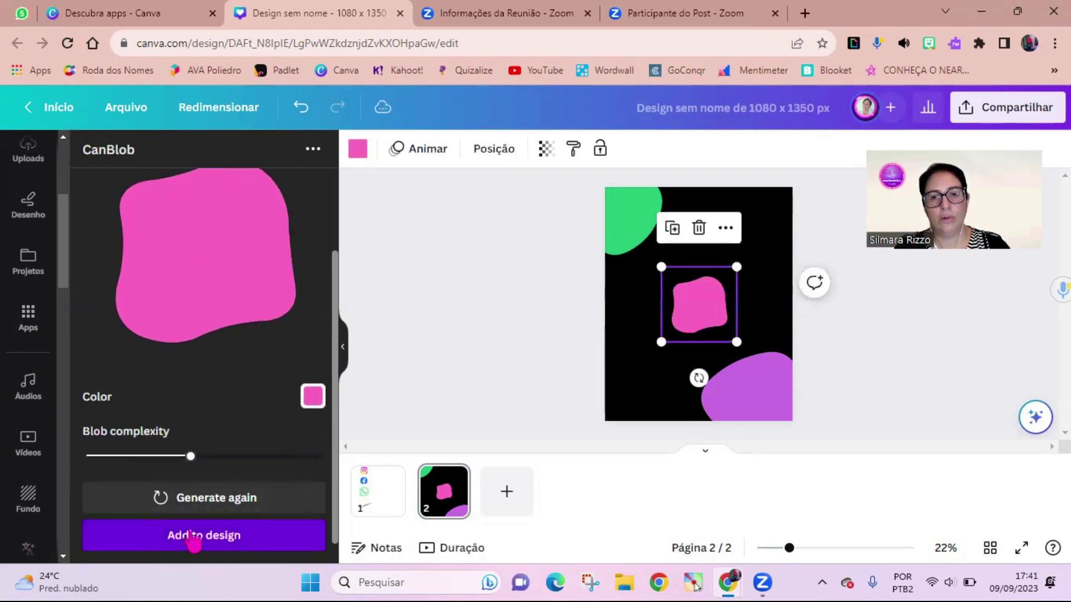
pyautogui.moveTo(737, 267); pyautogui.dragTo(774, 208)
pyautogui.moveTo(858, 214); pyautogui.dragTo(846, 183)
pyautogui.moveTo(758, 229); pyautogui.dragTo(769, 201)
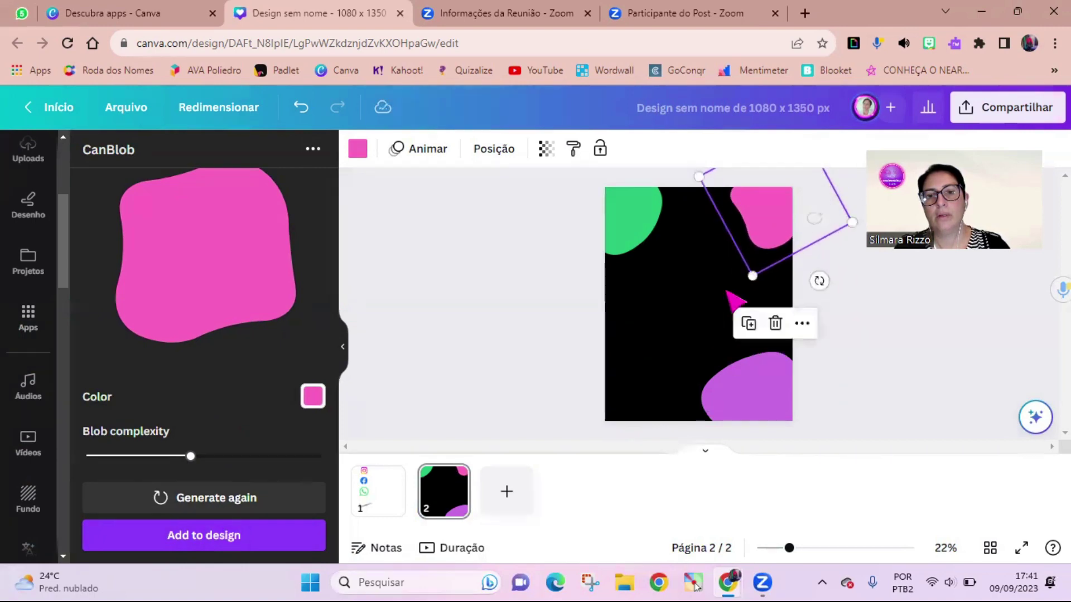
# Generate a deep violet CanBlob shape with complexity 8 and place it over the pink blob in the page's upper-right corner.
pyautogui.click(312, 397)
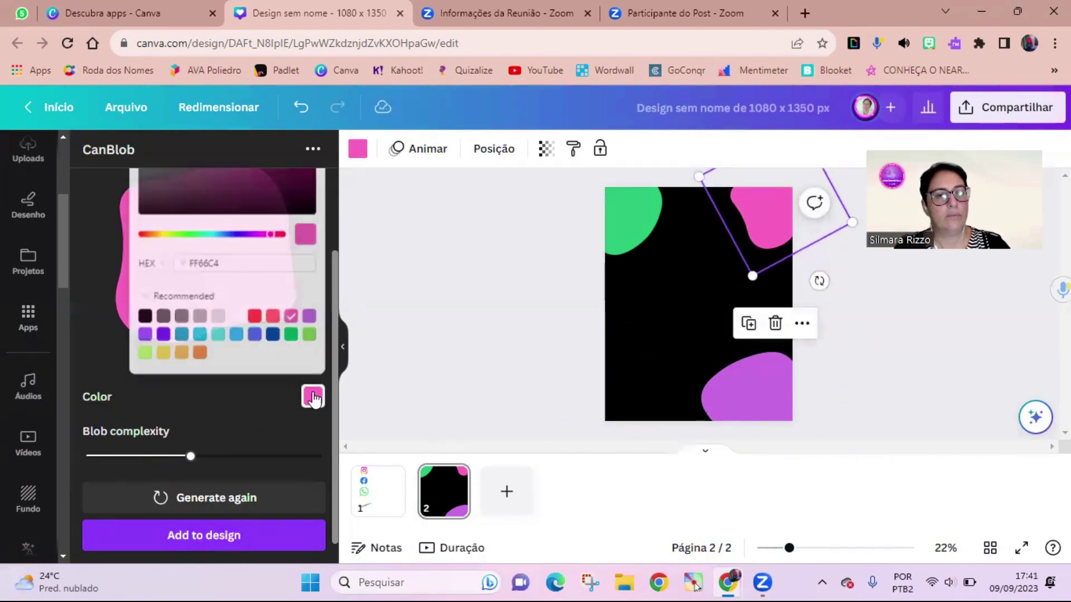
pyautogui.click(159, 335)
pyautogui.click(212, 417)
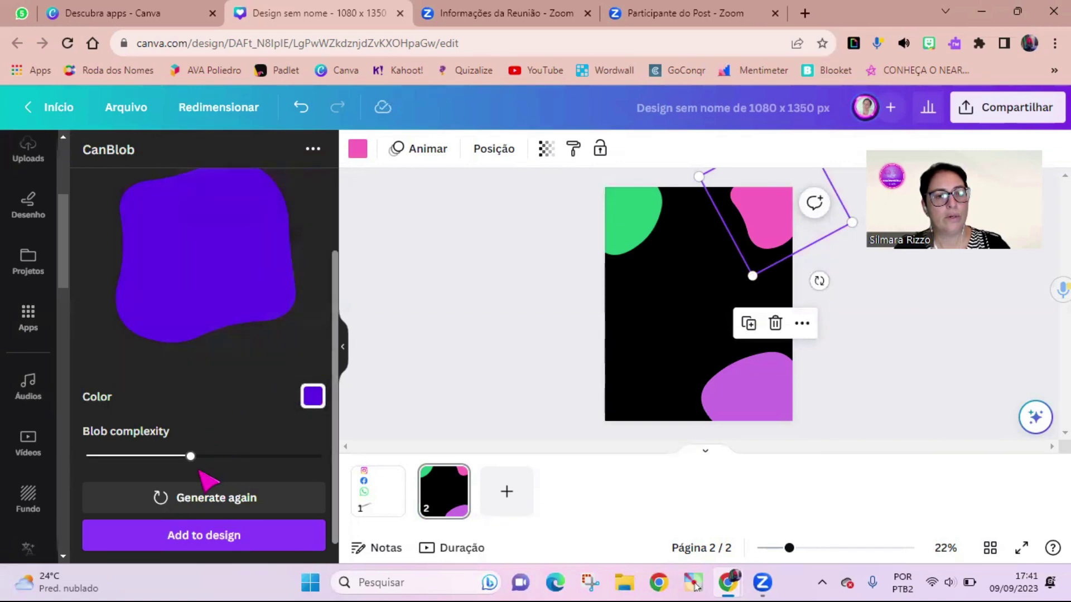
pyautogui.moveTo(193, 456); pyautogui.dragTo(269, 457)
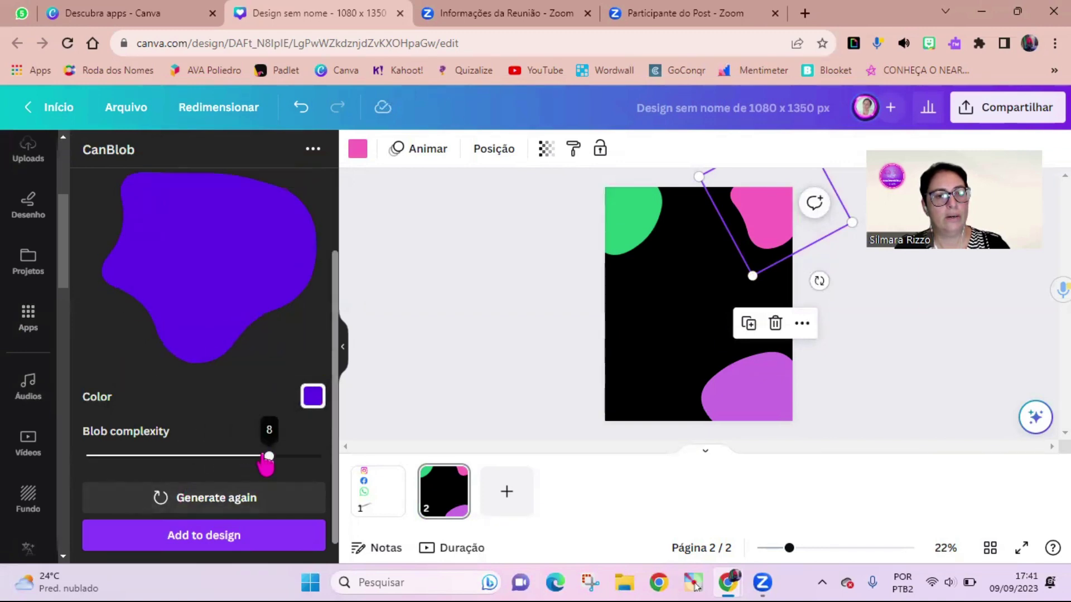
pyautogui.click(199, 535)
pyautogui.moveTo(710, 317); pyautogui.dragTo(782, 204)
pyautogui.click(708, 306)
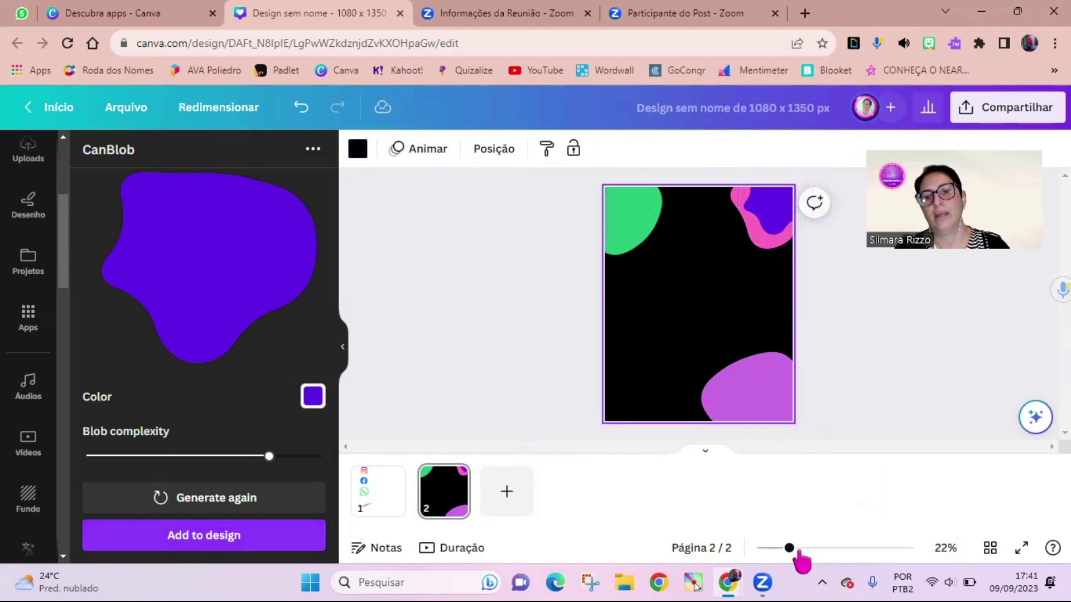
# Add a third page to the design and change its background from black to white.
pyautogui.moveTo(789, 548); pyautogui.dragTo(804, 548)
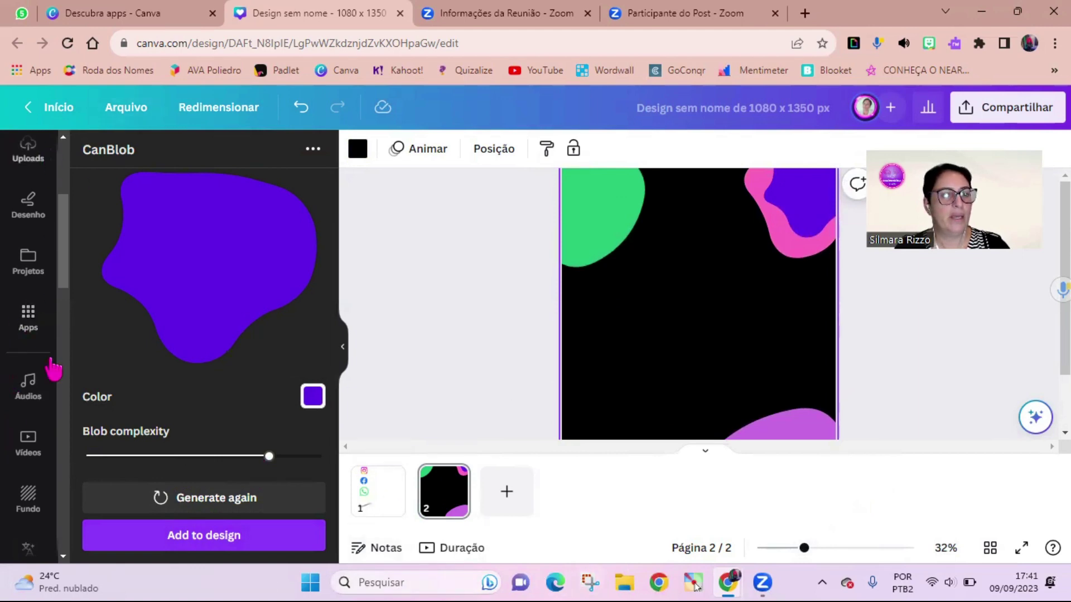
pyautogui.scroll(-3, 42, 435)
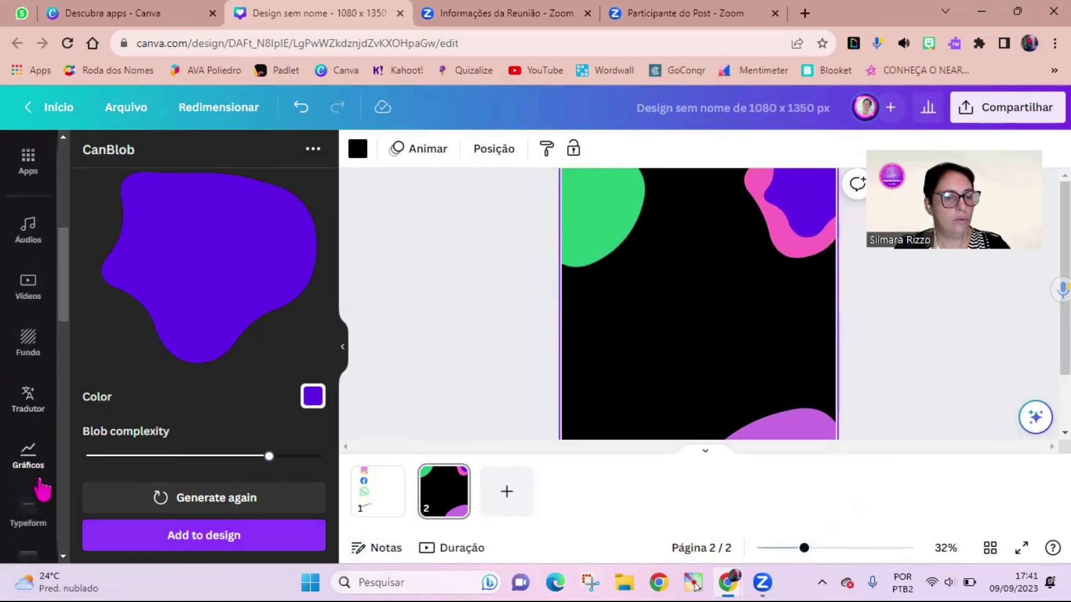
pyautogui.scroll(2, 38, 424)
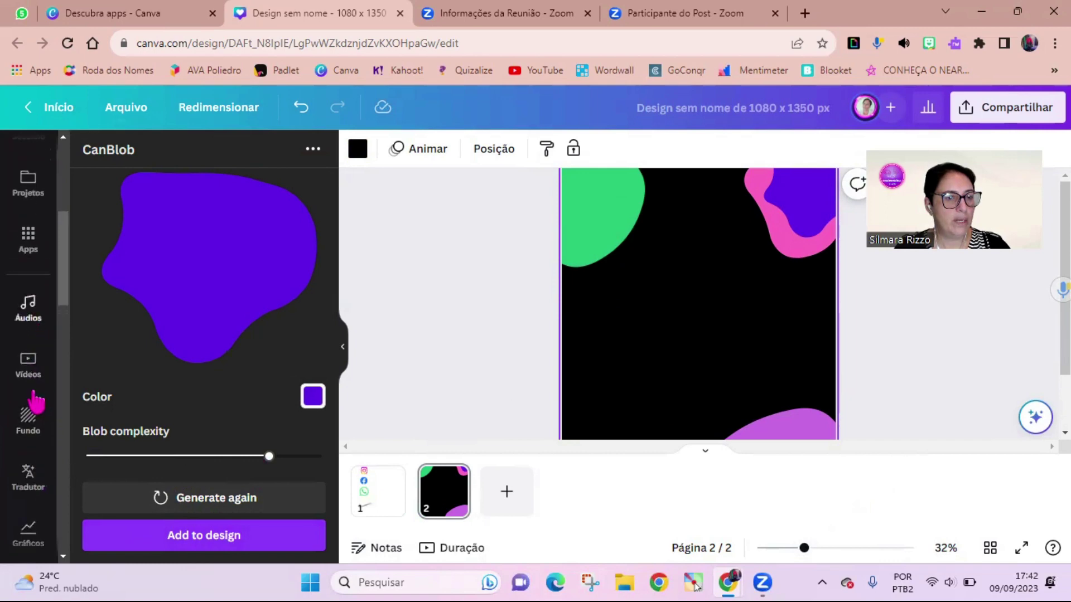
pyautogui.click(29, 240)
pyautogui.scroll(-3, 184, 459)
pyautogui.click(506, 491)
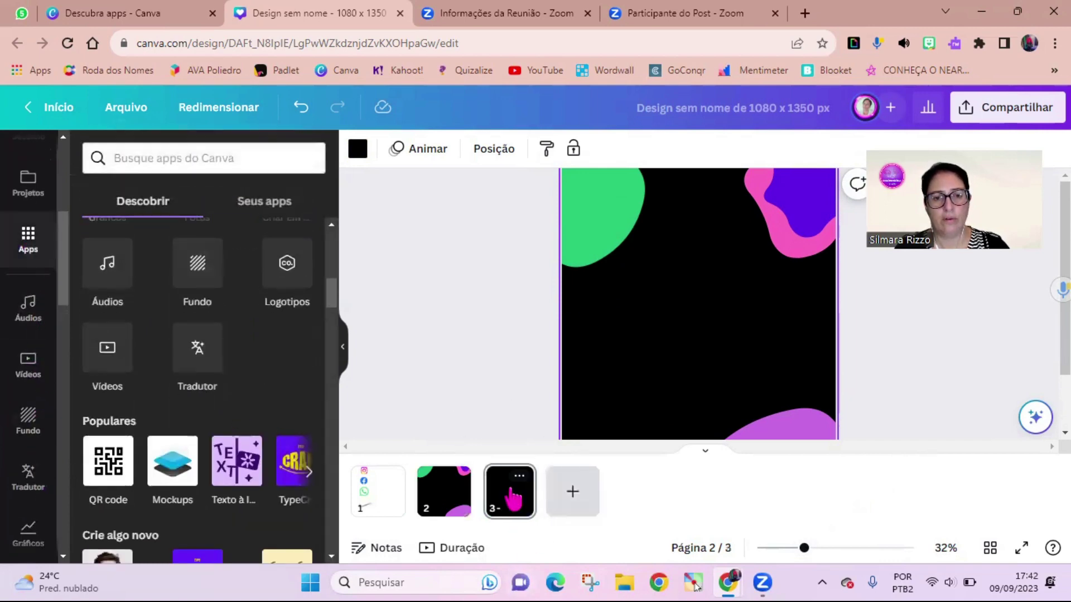
pyautogui.click(357, 158)
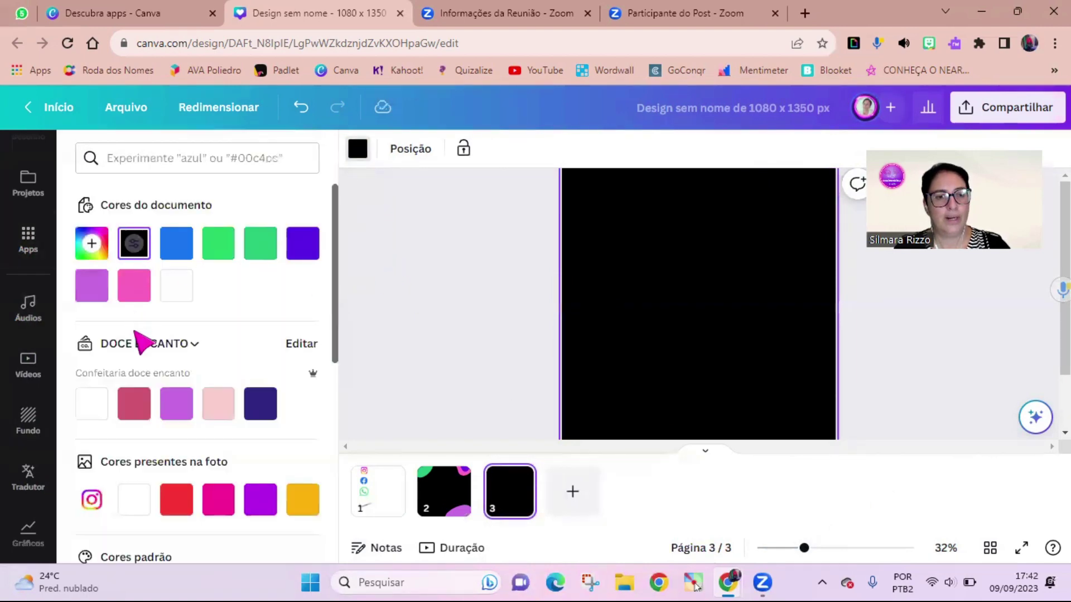
pyautogui.click(177, 286)
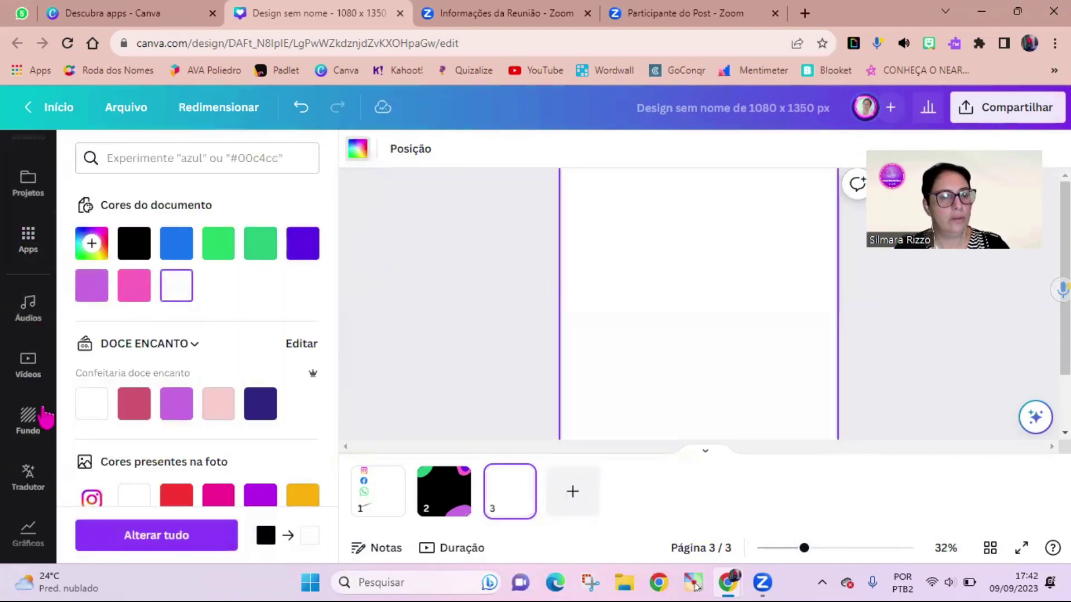
# Open the TypeCraft app and look over its text, font, style, colour and shape options.
pyautogui.scroll(-3, 29, 475)
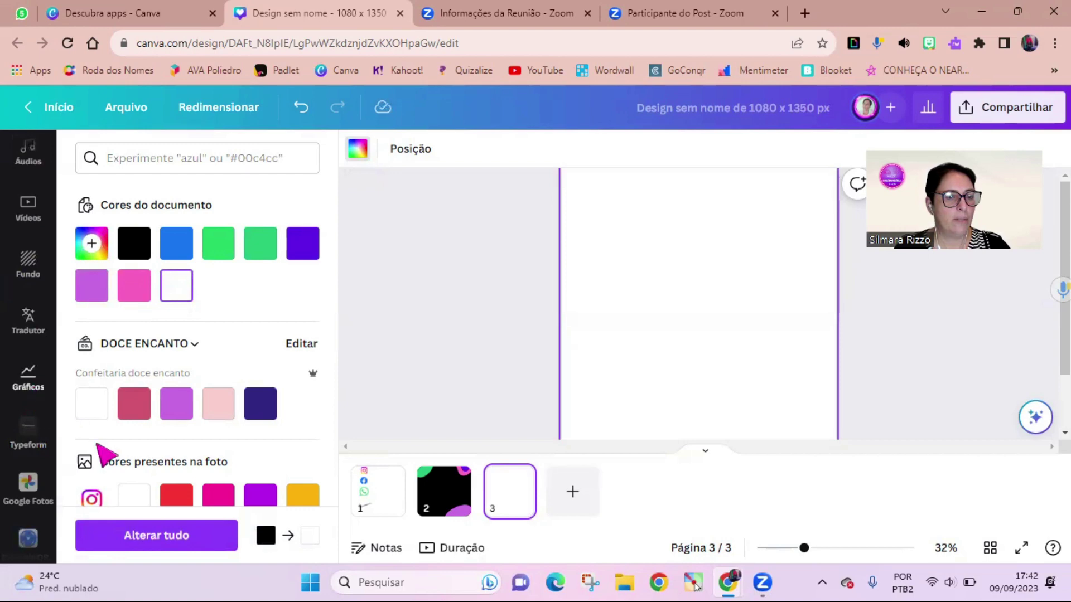
pyautogui.scroll(2, 32, 349)
pyautogui.scroll(-2, 32, 348)
pyautogui.scroll(3, 26, 374)
pyautogui.click(31, 239)
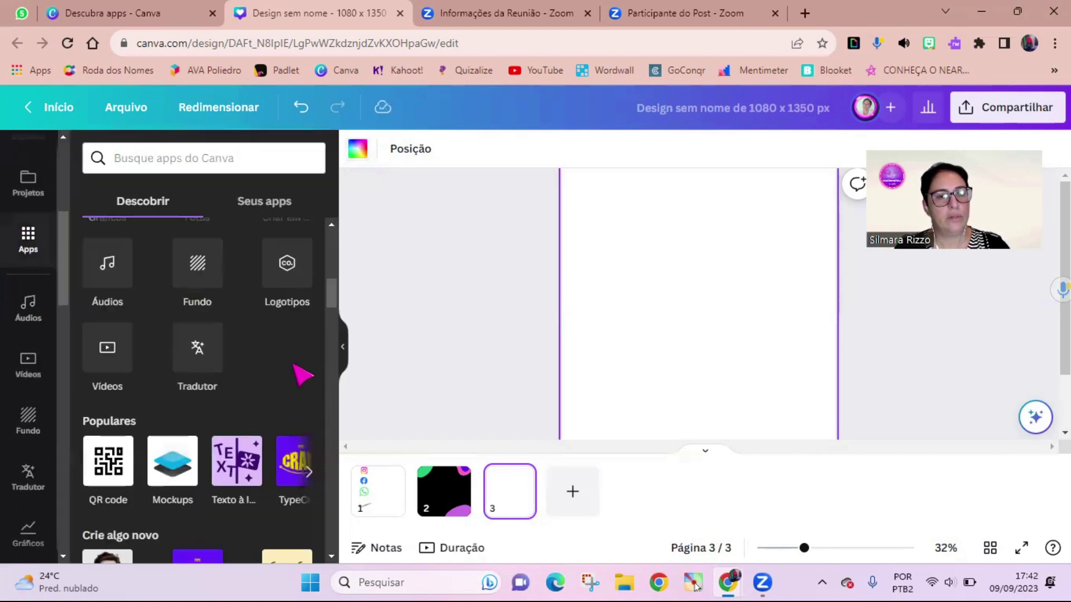
pyautogui.scroll(-4, 284, 385)
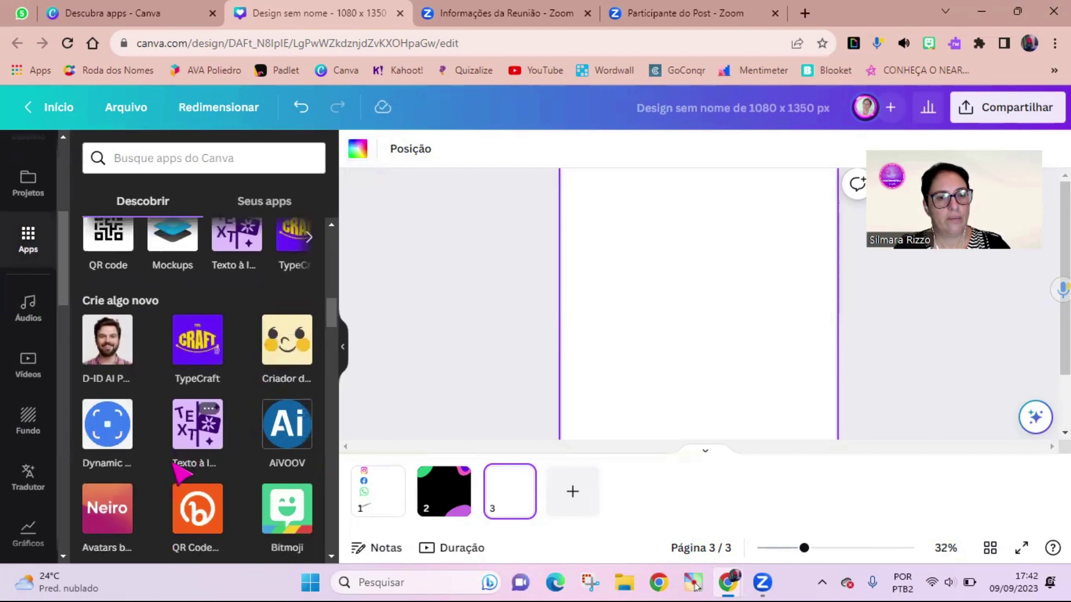
pyautogui.click(196, 343)
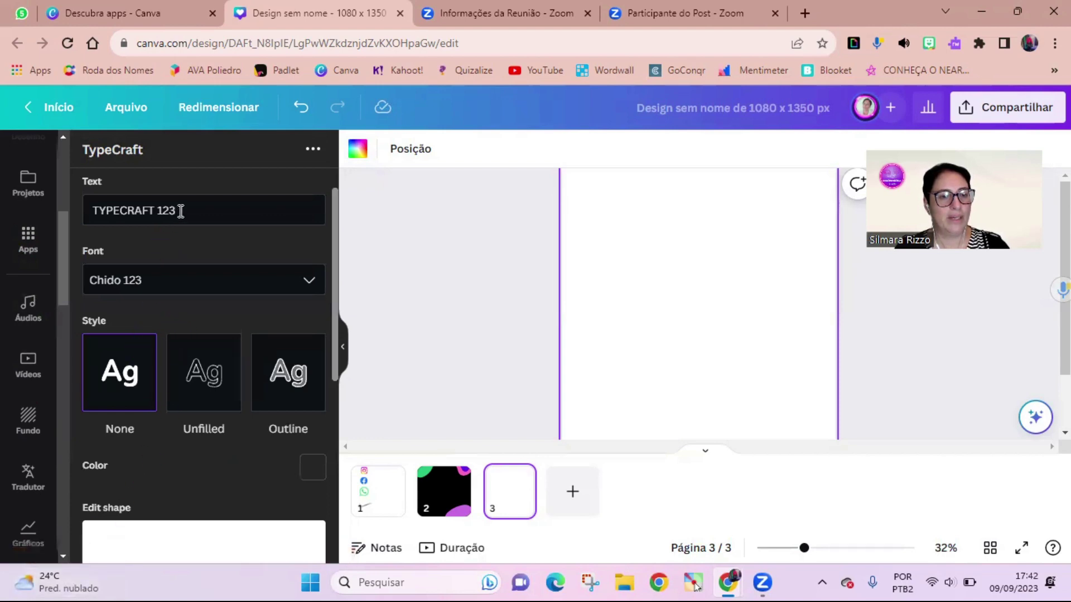
pyautogui.scroll(-3, 147, 455)
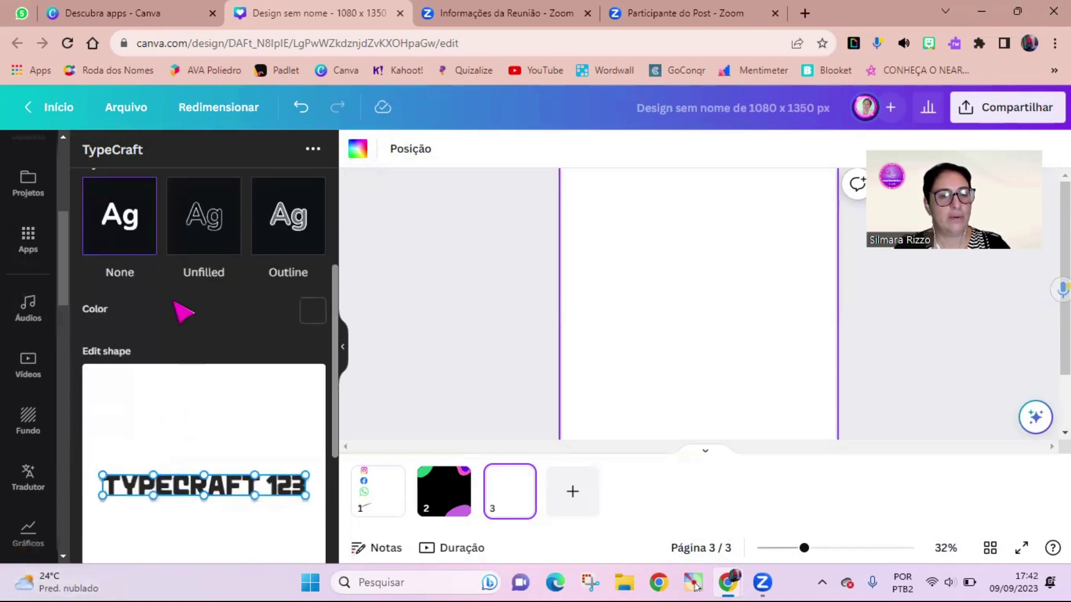
pyautogui.scroll(3, 184, 293)
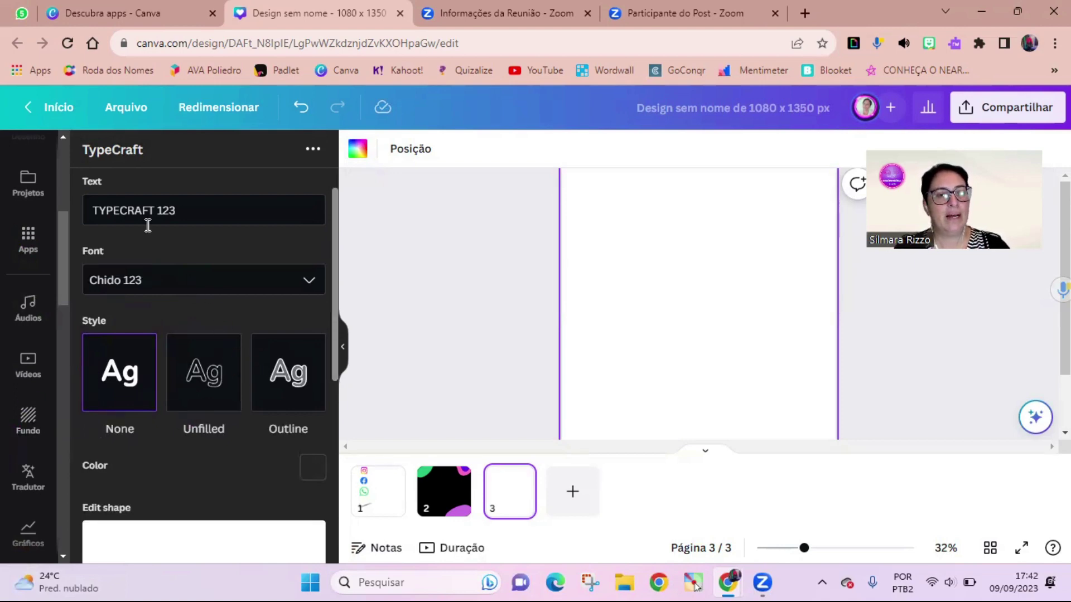
# Search the elements for "placa" graphics and add the red octagonal sign with a grey border to page 3.
pyautogui.scroll(4, 28, 268)
pyautogui.scroll(3, 28, 257)
pyautogui.click(28, 214)
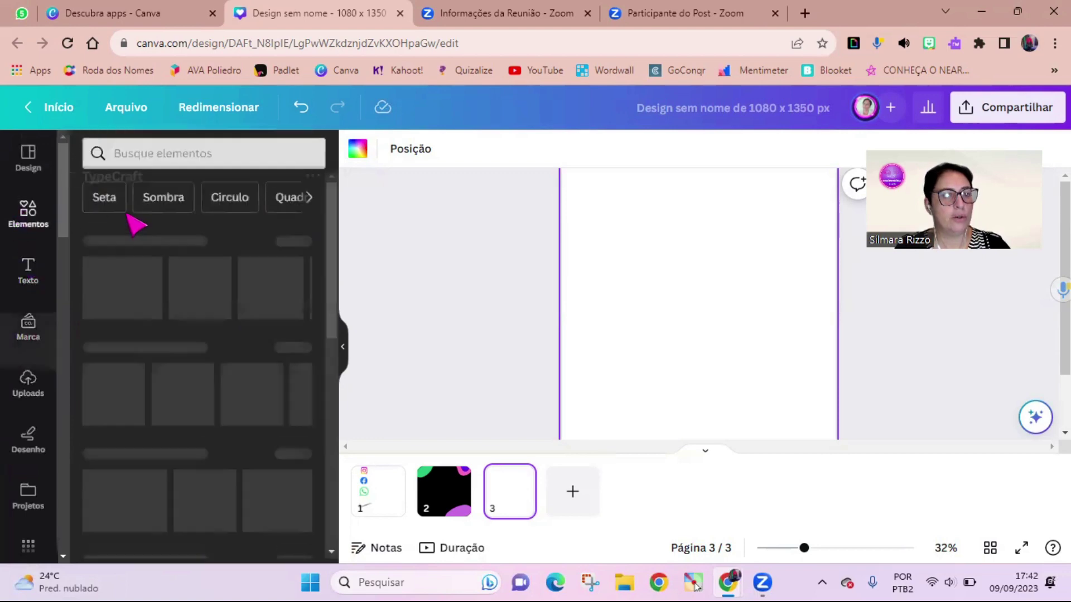
pyautogui.click(183, 159)
pyautogui.write('placa')
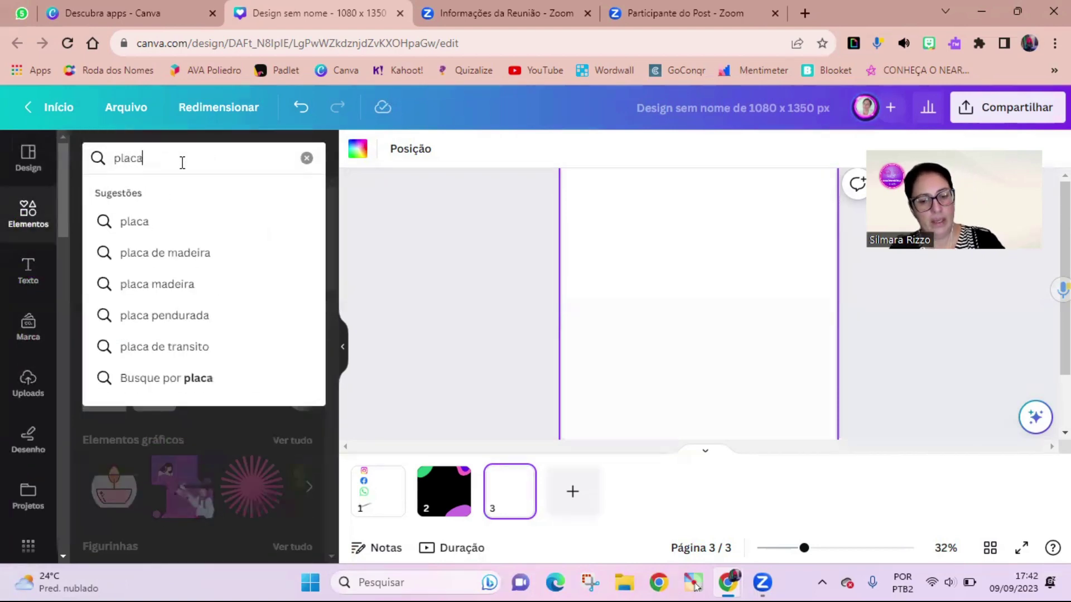
pyautogui.press('Return')
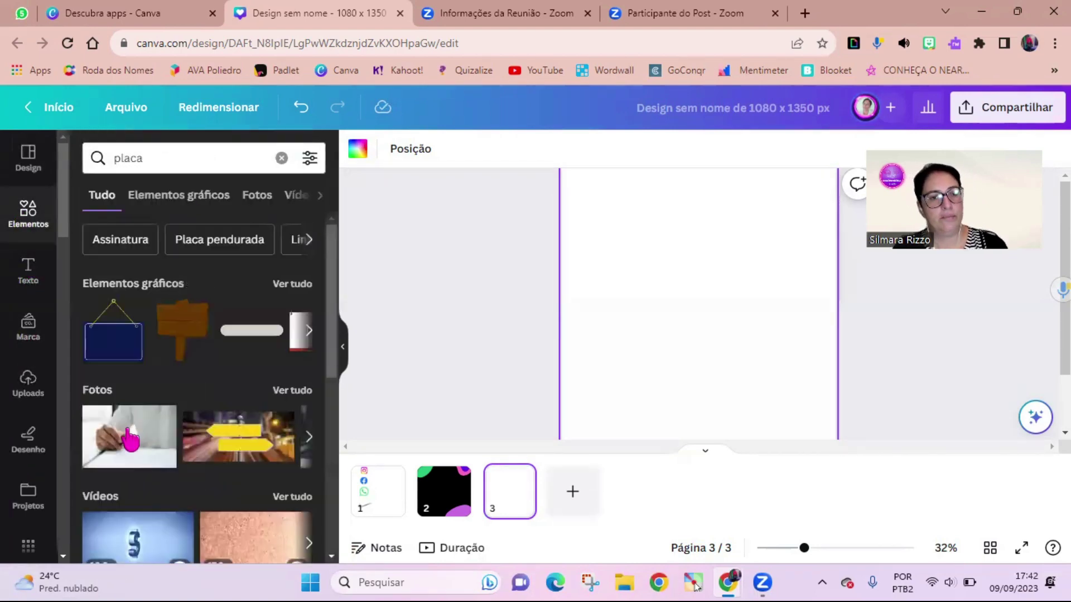
pyautogui.click(302, 285)
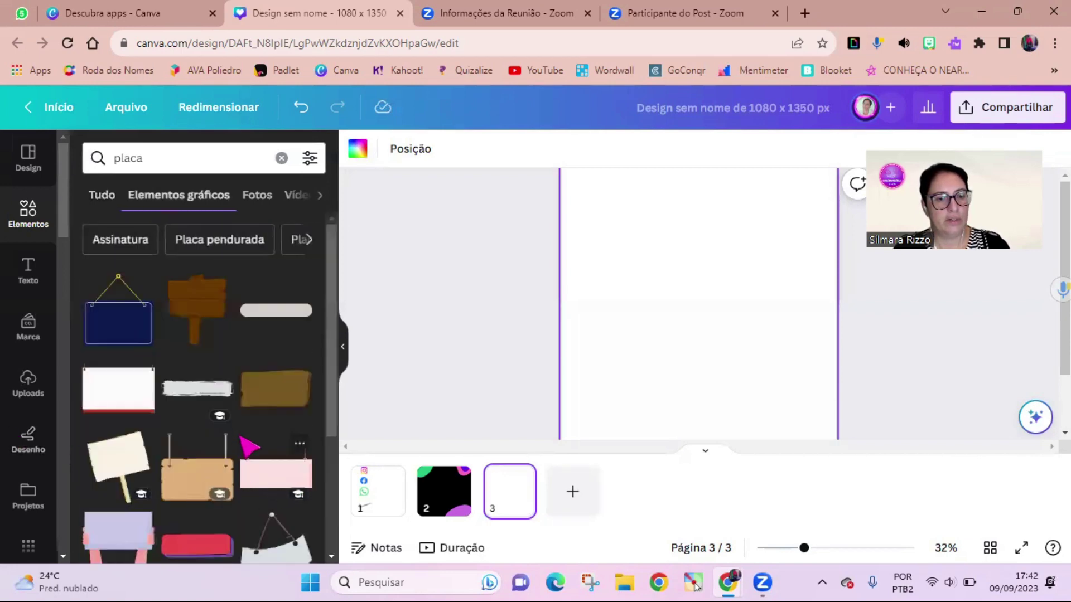
pyautogui.scroll(-2, 255, 480)
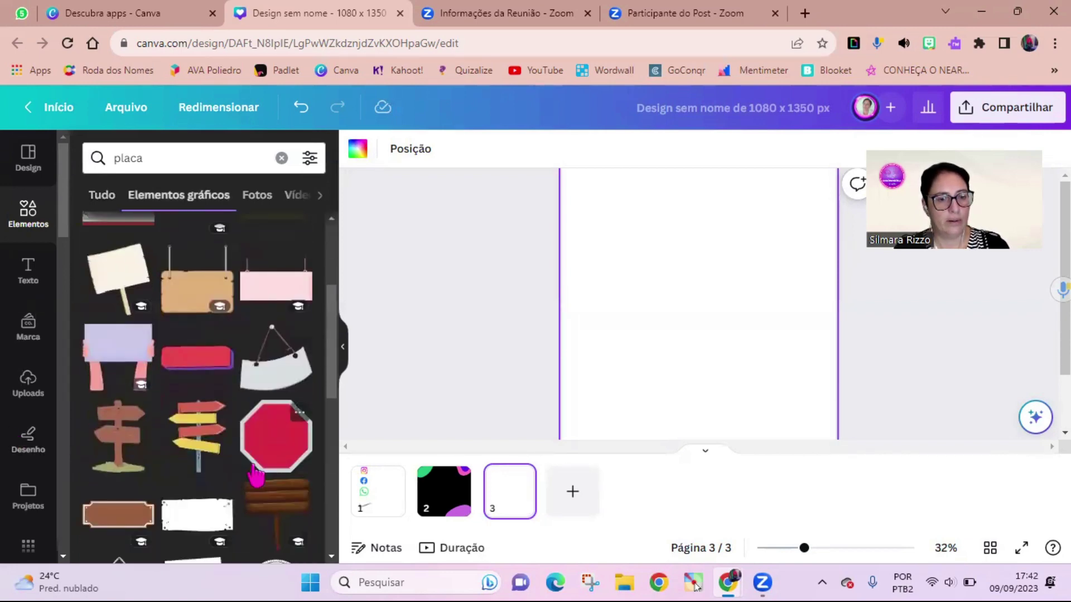
pyautogui.click(285, 443)
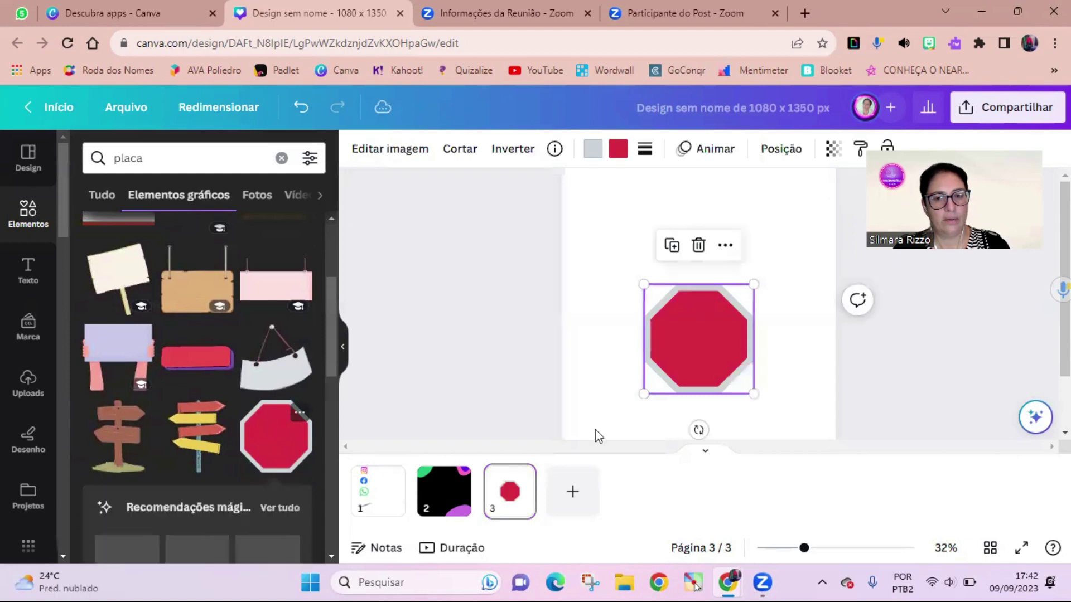
# Move the octagonal sign up page 3 and enlarge it to fill most of the page's width.
pyautogui.moveTo(710, 353); pyautogui.dragTo(698, 273)
pyautogui.moveTo(754, 216); pyautogui.dragTo(787, 182)
pyautogui.moveTo(644, 324); pyautogui.dragTo(597, 370)
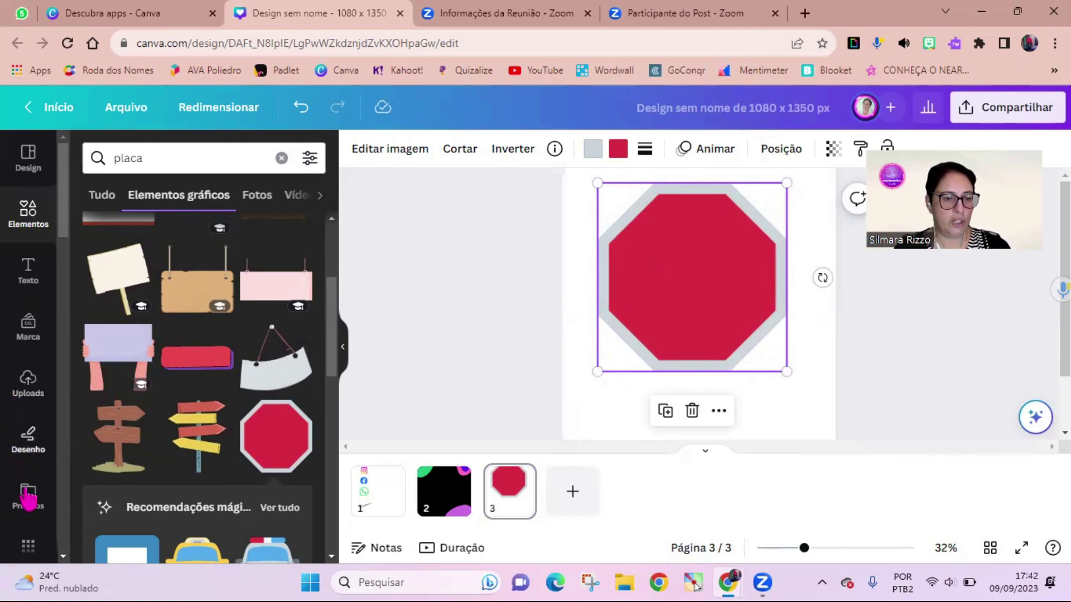
# Open the TypeCraft app and replace its sample text with "MATEMÁTICA".
pyautogui.click(27, 549)
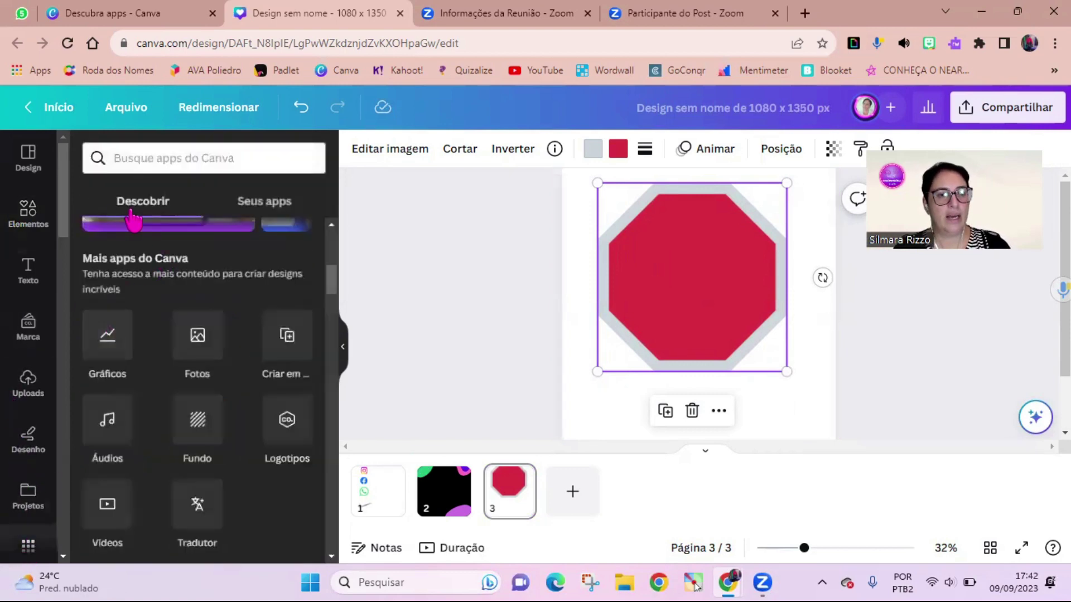
pyautogui.scroll(-4, 241, 429)
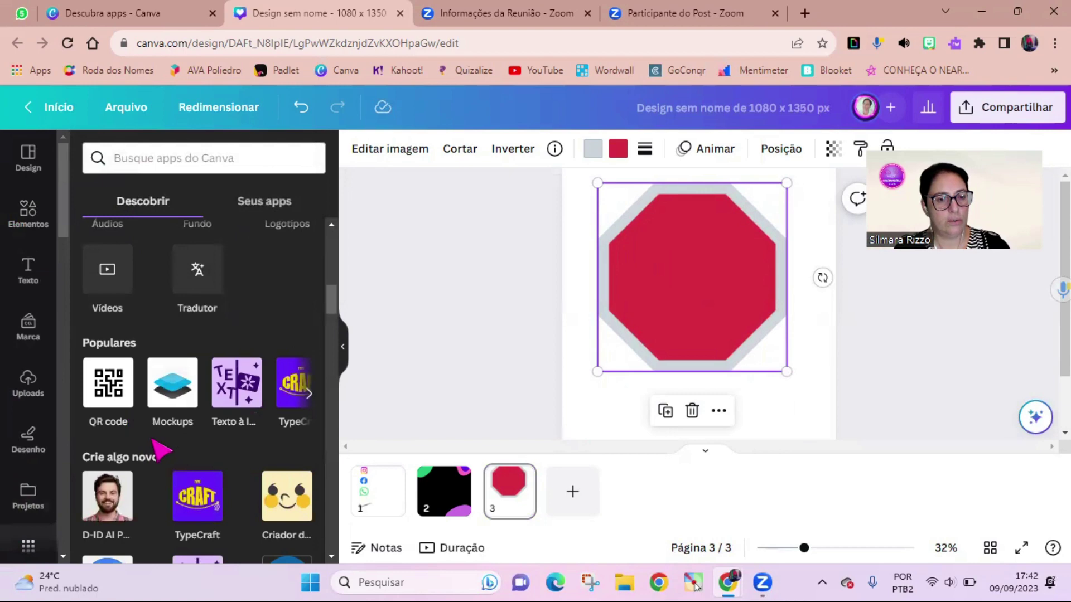
pyautogui.scroll(-3, 152, 441)
pyautogui.click(204, 363)
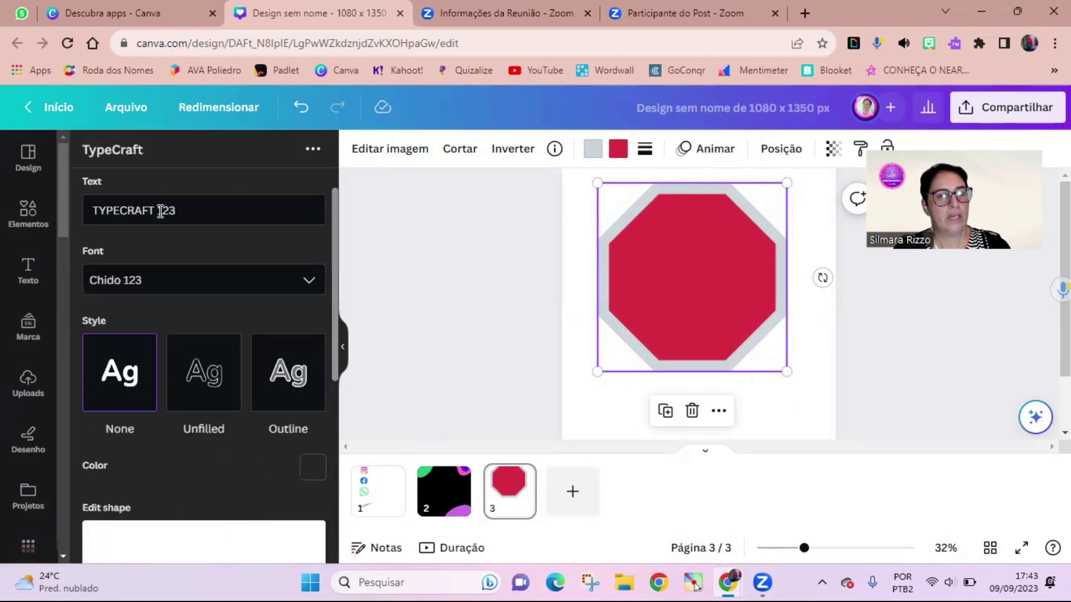
pyautogui.moveTo(186, 210); pyautogui.dragTo(66, 213)
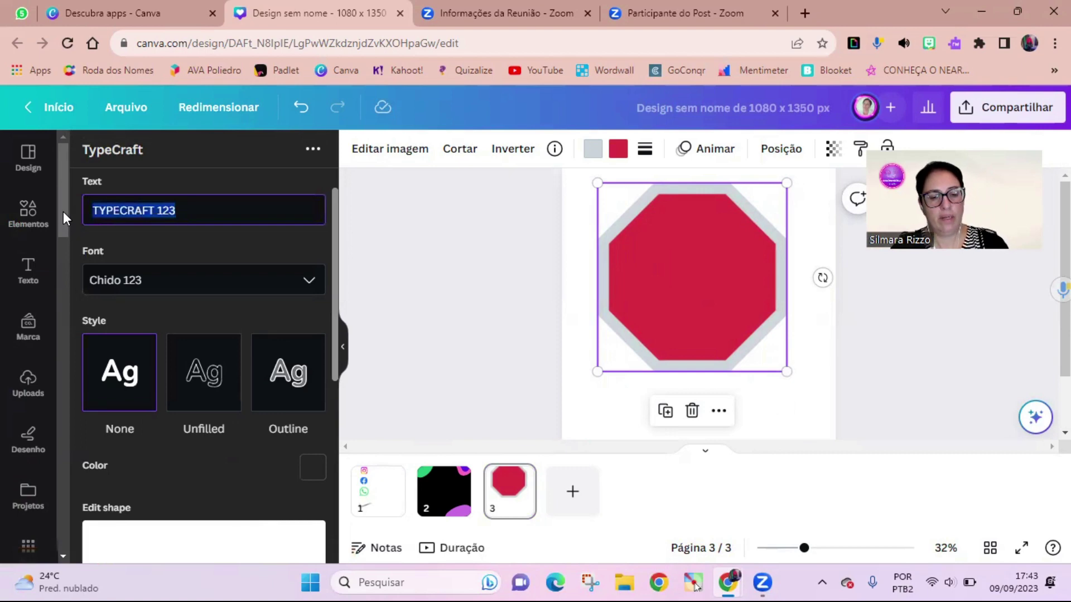
pyautogui.write('MA')
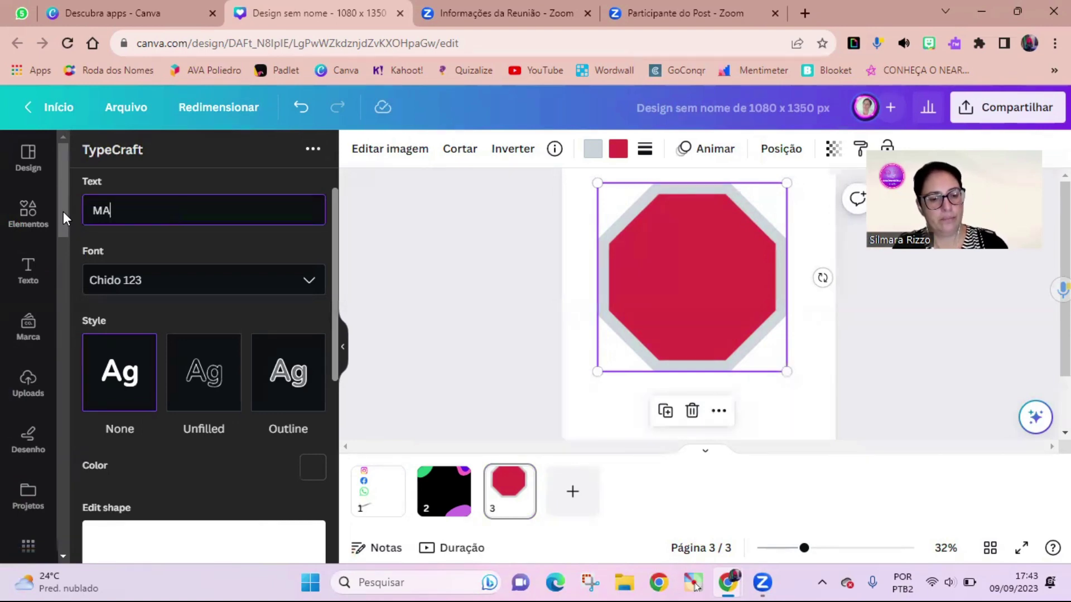
pyautogui.write('TEMÁTICA')
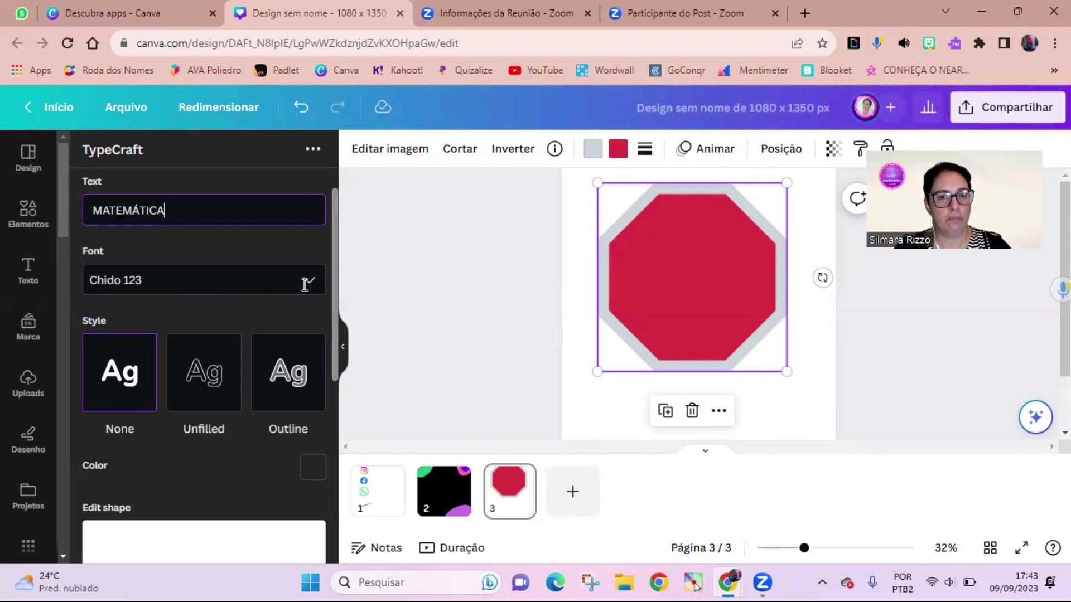
# Set the font of the TypeCraft text to Colatemta 123.
pyautogui.scroll(-1, 287, 335)
pyautogui.scroll(-1, 312, 204)
pyautogui.scroll(1, 310, 215)
pyautogui.click(311, 203)
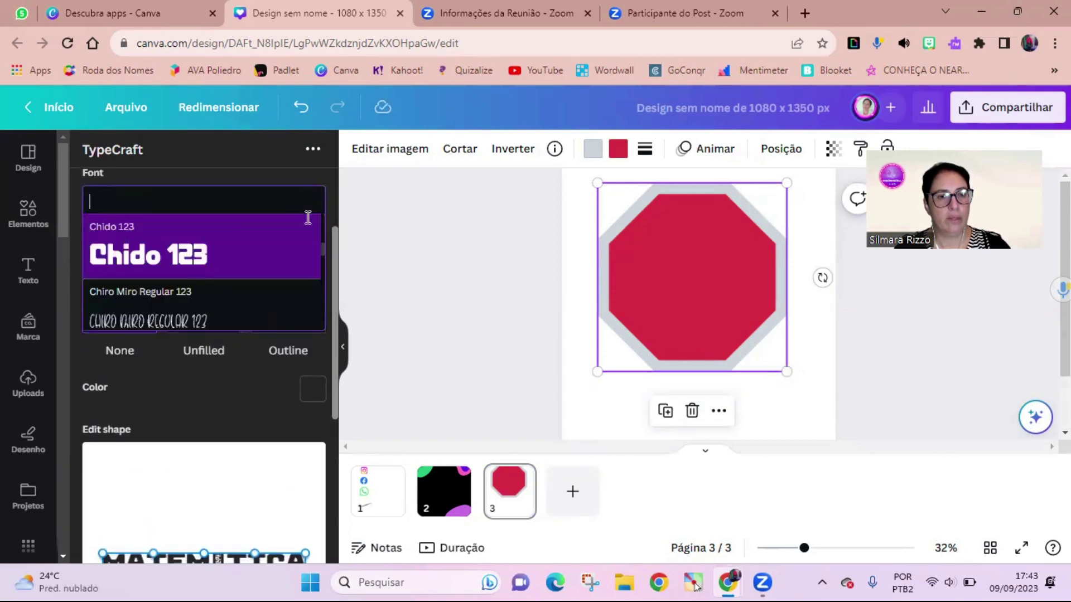
pyautogui.scroll(-3, 152, 267)
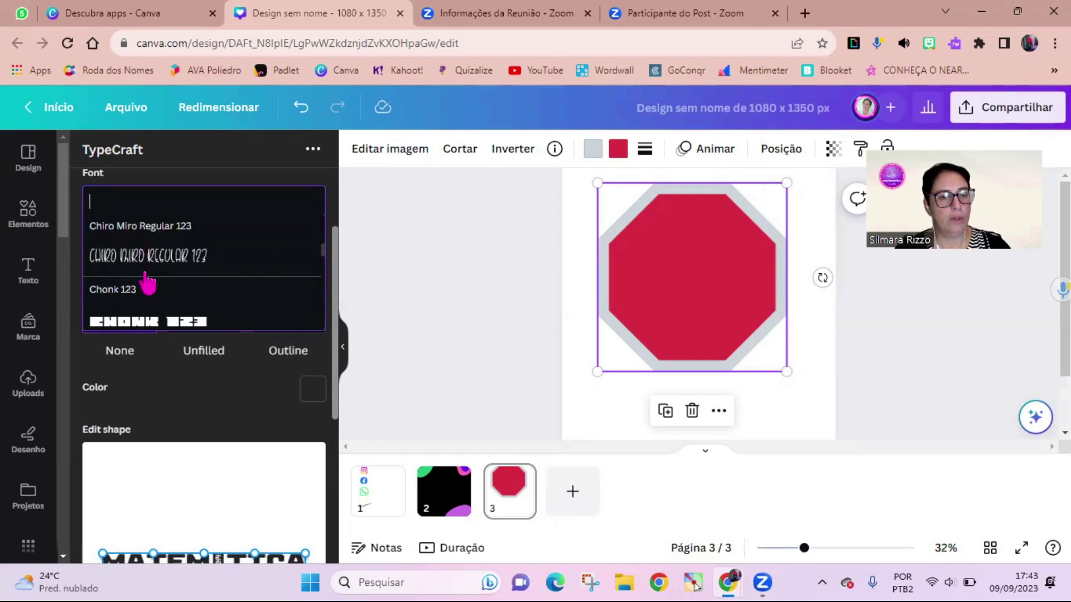
pyautogui.scroll(-2, 159, 292)
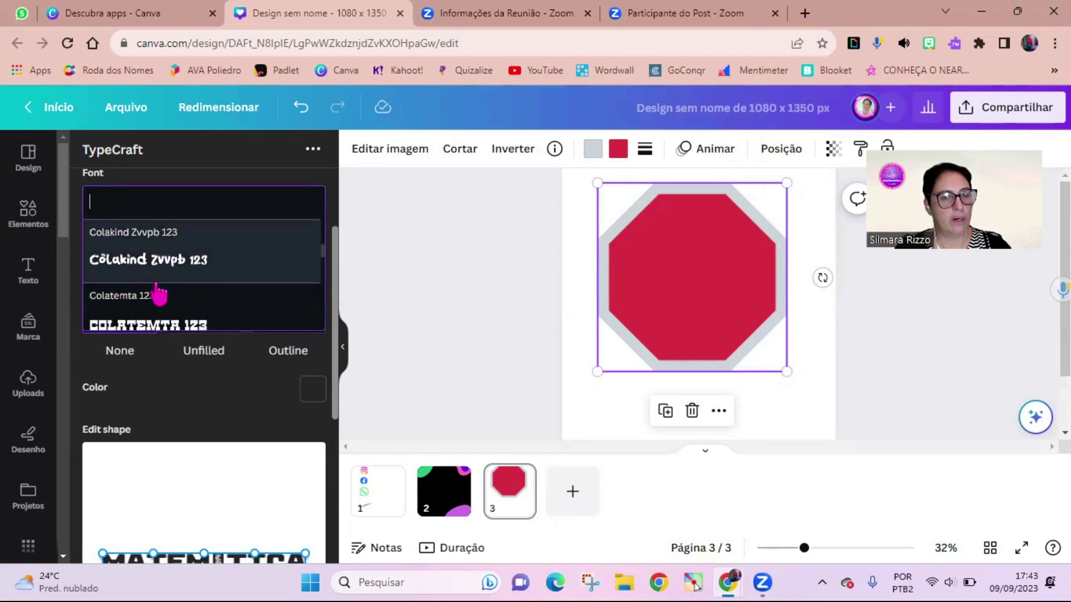
pyautogui.scroll(-1, 160, 292)
pyautogui.click(160, 248)
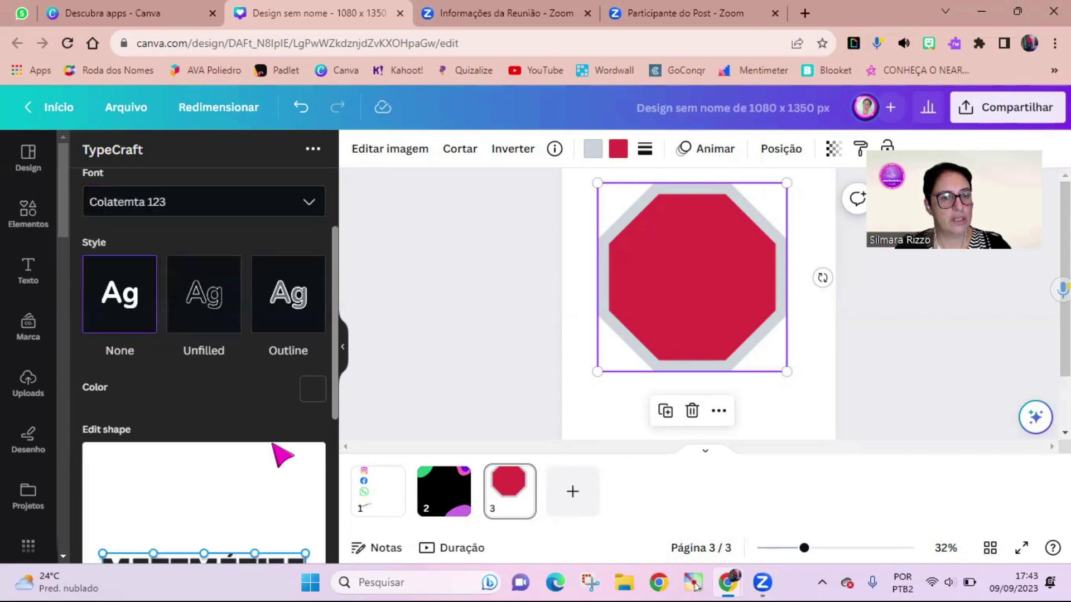
# Try the Unfilled style on the TypeCraft text, then apply the Outline style.
pyautogui.scroll(-2, 245, 502)
pyautogui.scroll(2, 162, 393)
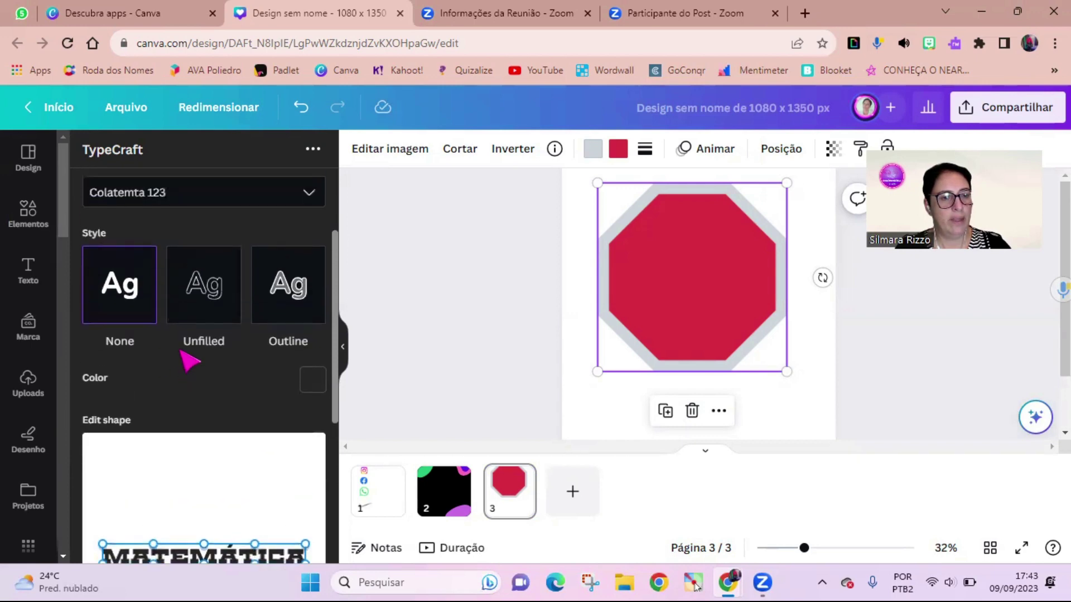
pyautogui.scroll(-2, 213, 307)
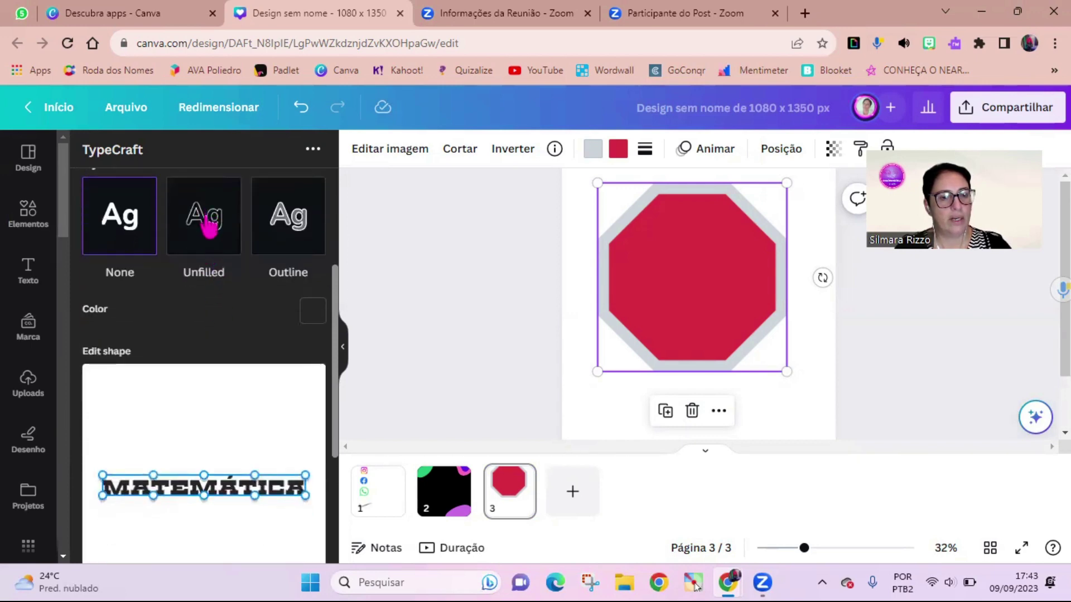
pyautogui.click(208, 223)
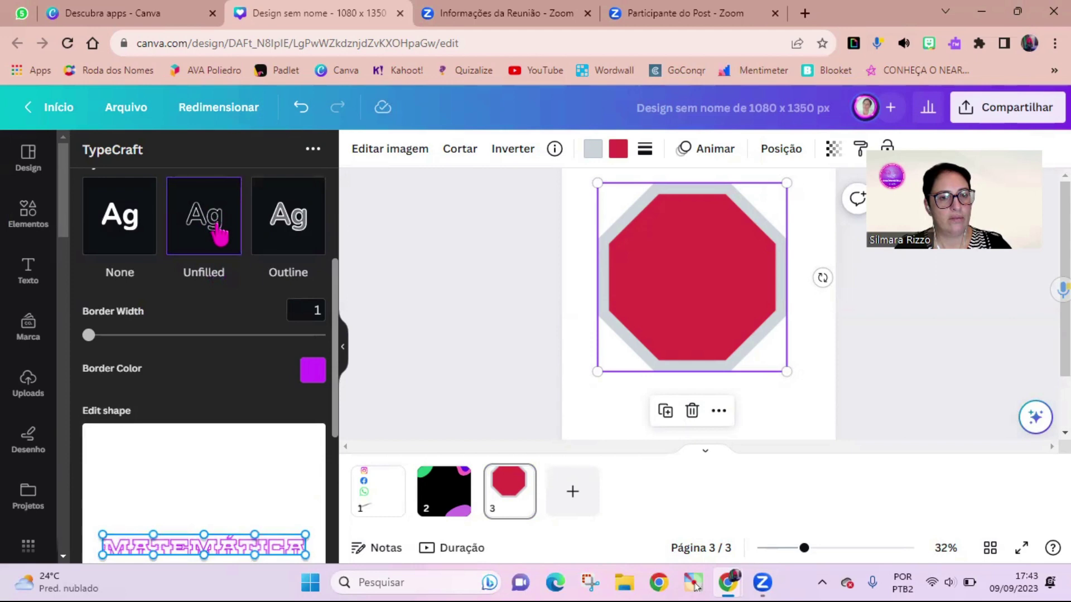
pyautogui.click(287, 229)
pyautogui.scroll(-5, 279, 387)
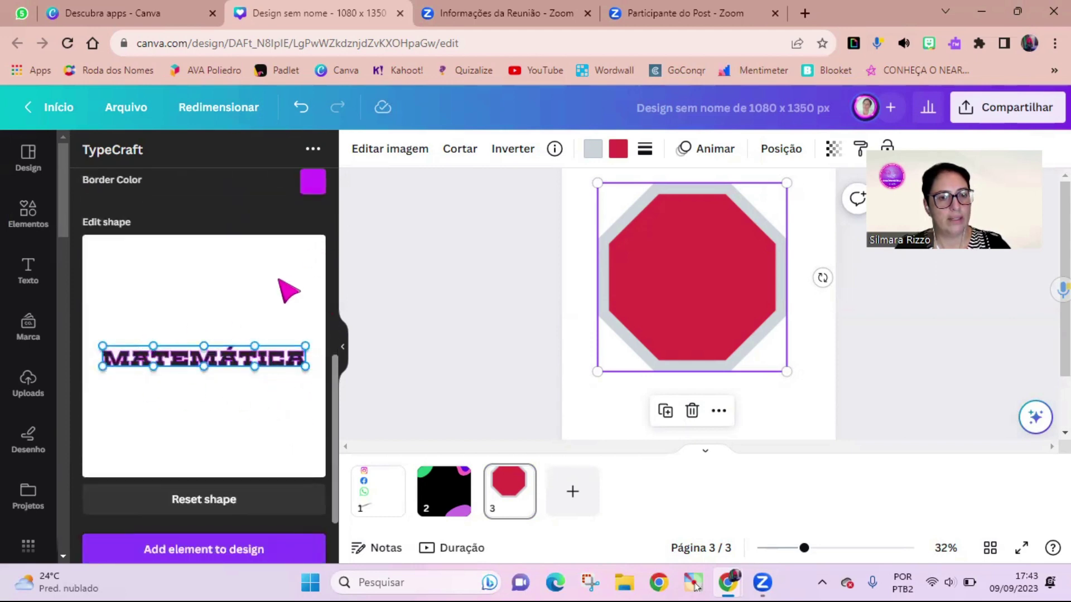
# Set the fill colour of the TypeCraft text to magenta #ea0dac.
pyautogui.scroll(5, 251, 330)
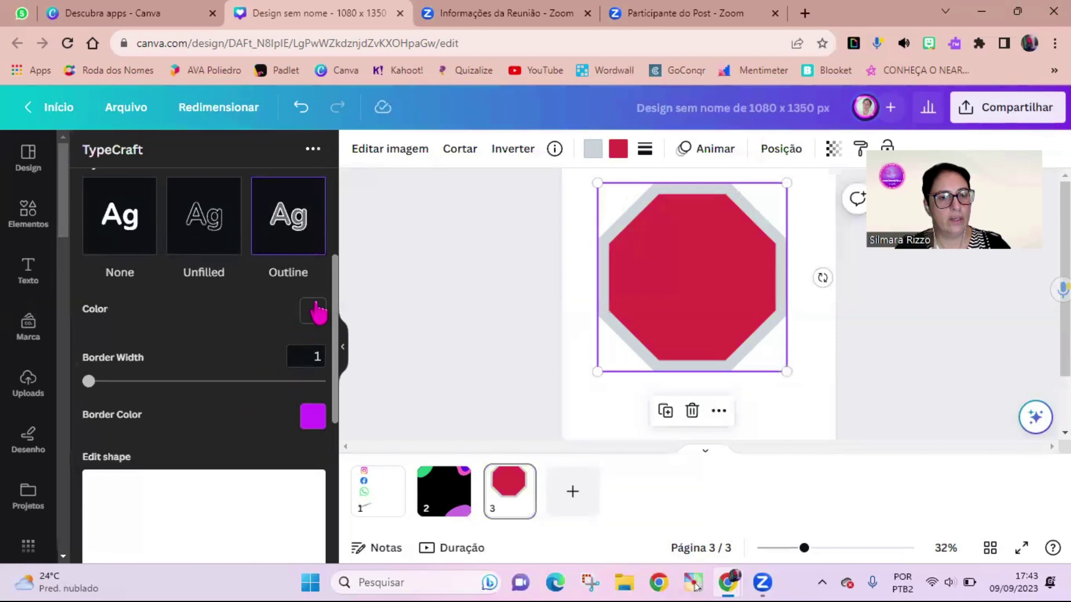
pyautogui.click(313, 311)
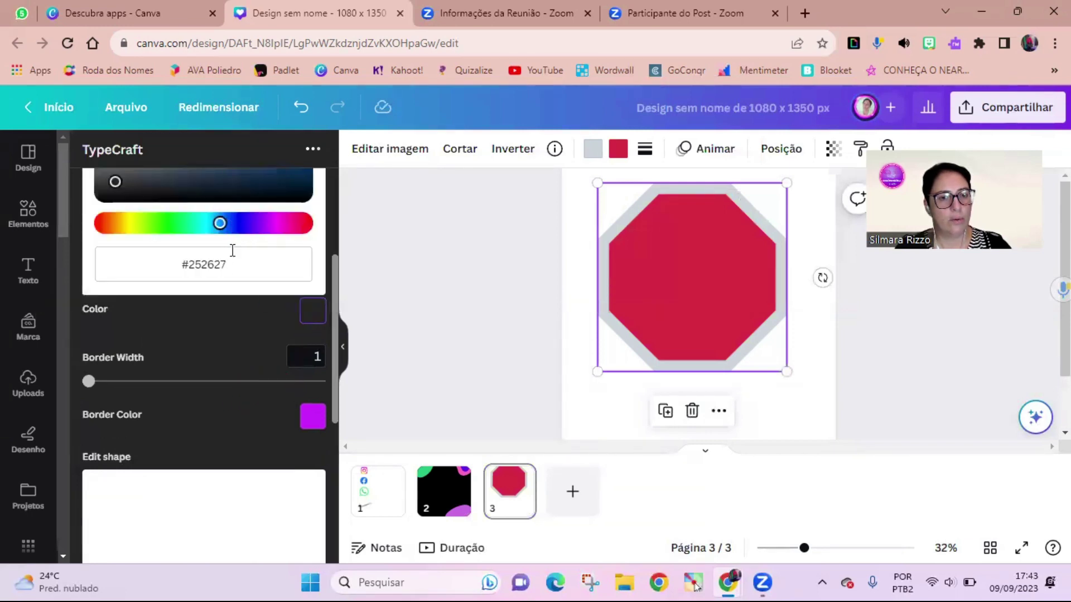
pyautogui.scroll(2, 233, 250)
pyautogui.moveTo(221, 303); pyautogui.dragTo(280, 304)
pyautogui.moveTo(115, 260); pyautogui.dragTo(291, 211)
pyautogui.scroll(-5, 253, 429)
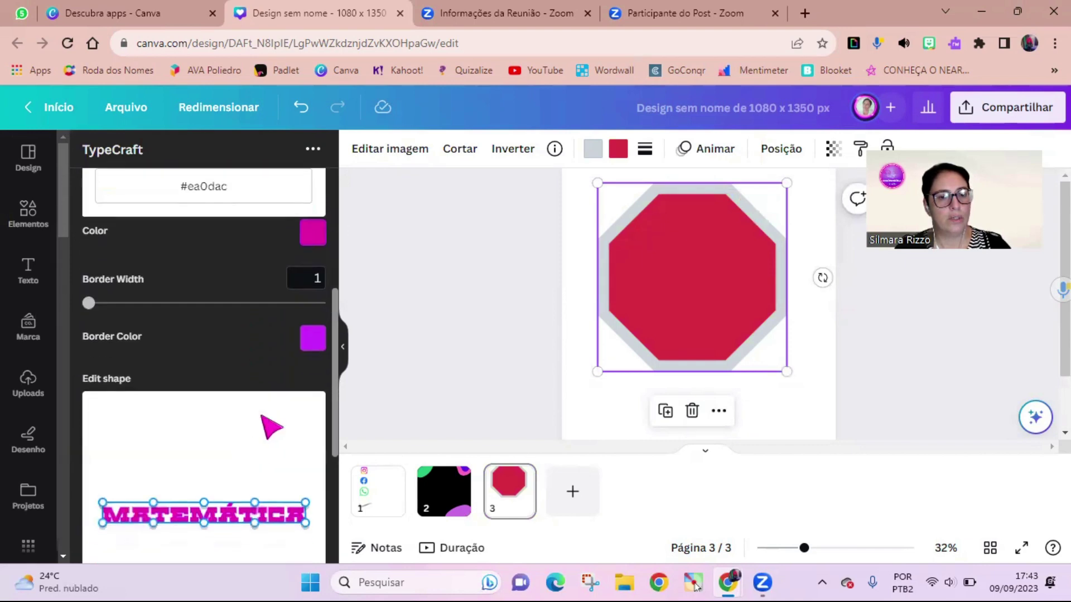
# Set the border colour of the TypeCraft text to light pink #fcc0eb.
pyautogui.click(314, 260)
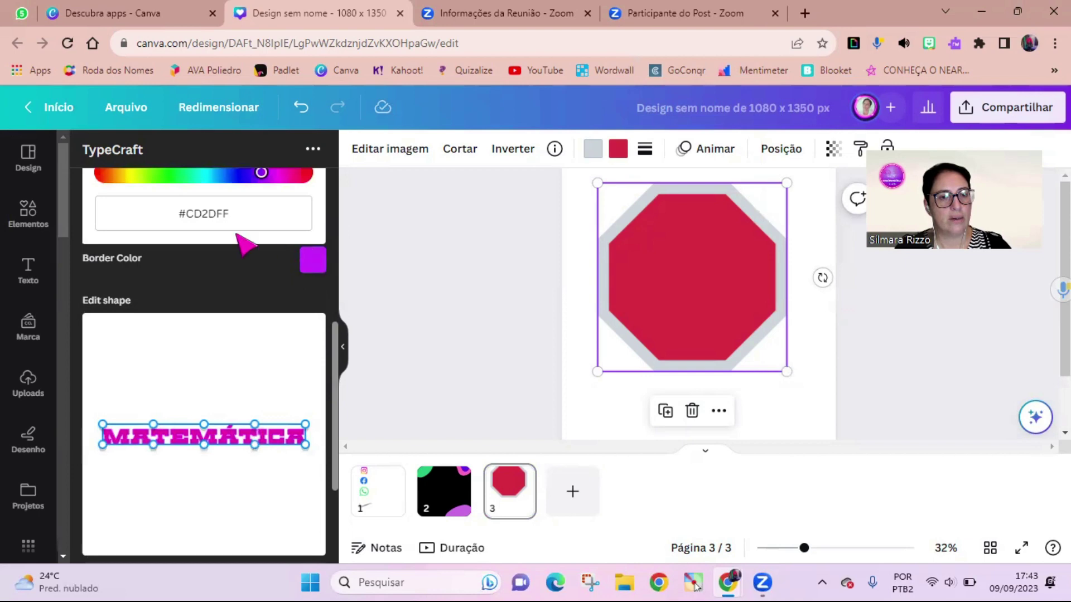
pyautogui.moveTo(263, 255); pyautogui.dragTo(281, 256)
pyautogui.scroll(3, 235, 285)
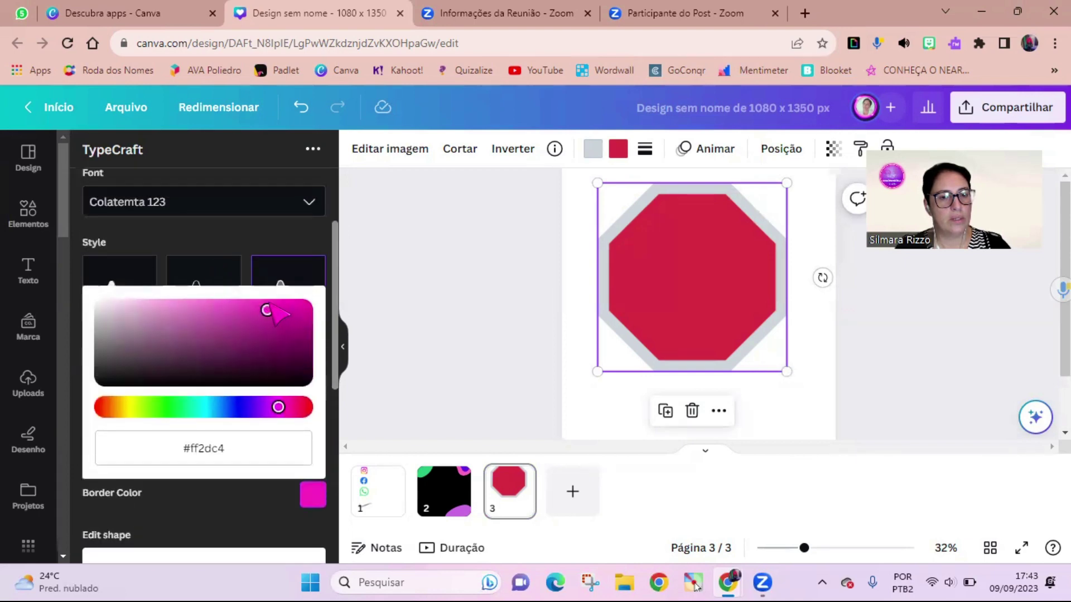
pyautogui.moveTo(266, 310); pyautogui.dragTo(151, 310)
pyautogui.scroll(-4, 279, 391)
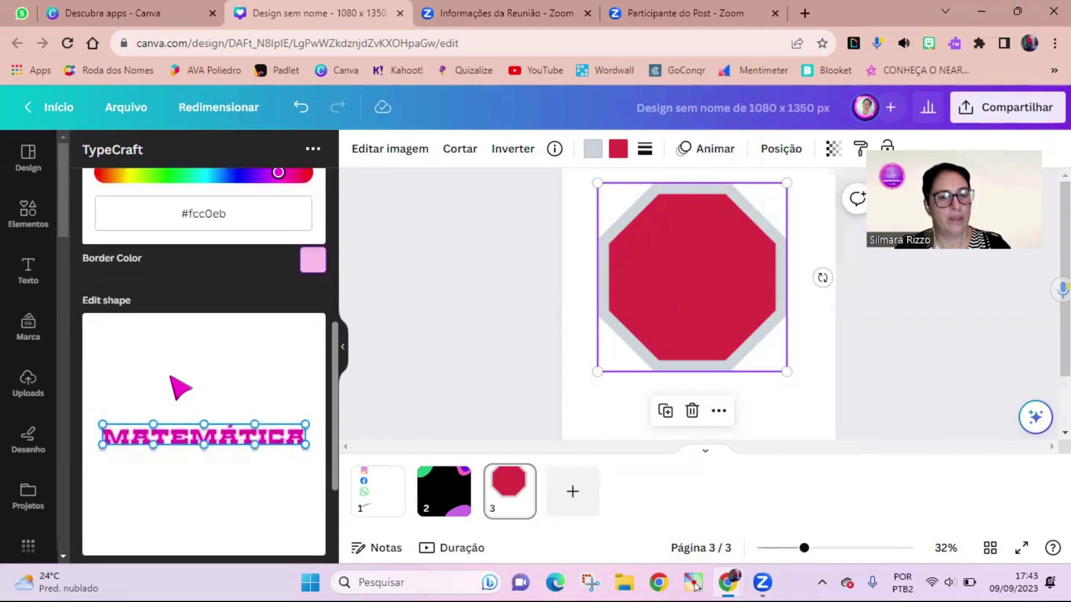
pyautogui.click(179, 385)
# Reshape the MATEMÁTICA text so its upper edge arches upward and its lower edge bulges downward.
pyautogui.scroll(-2, 193, 316)
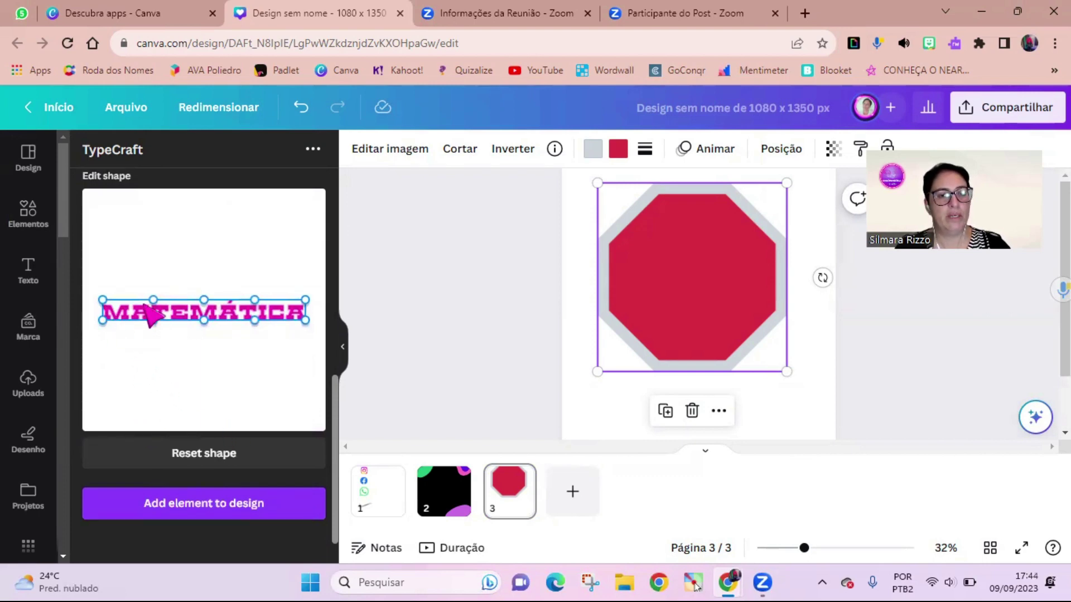
pyautogui.moveTo(154, 301); pyautogui.dragTo(260, 252)
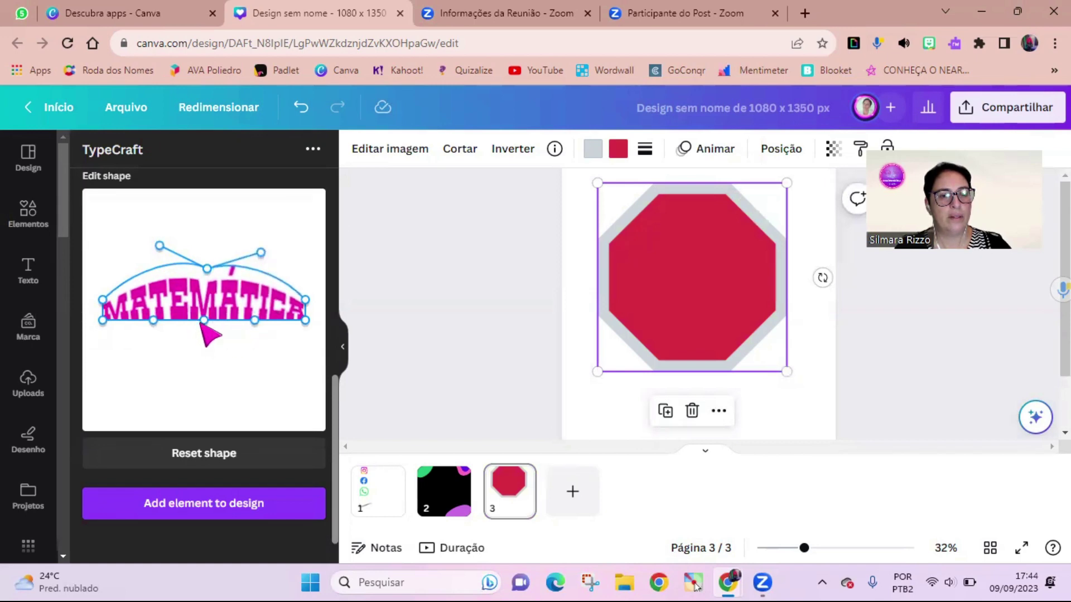
pyautogui.moveTo(255, 322); pyautogui.dragTo(250, 338)
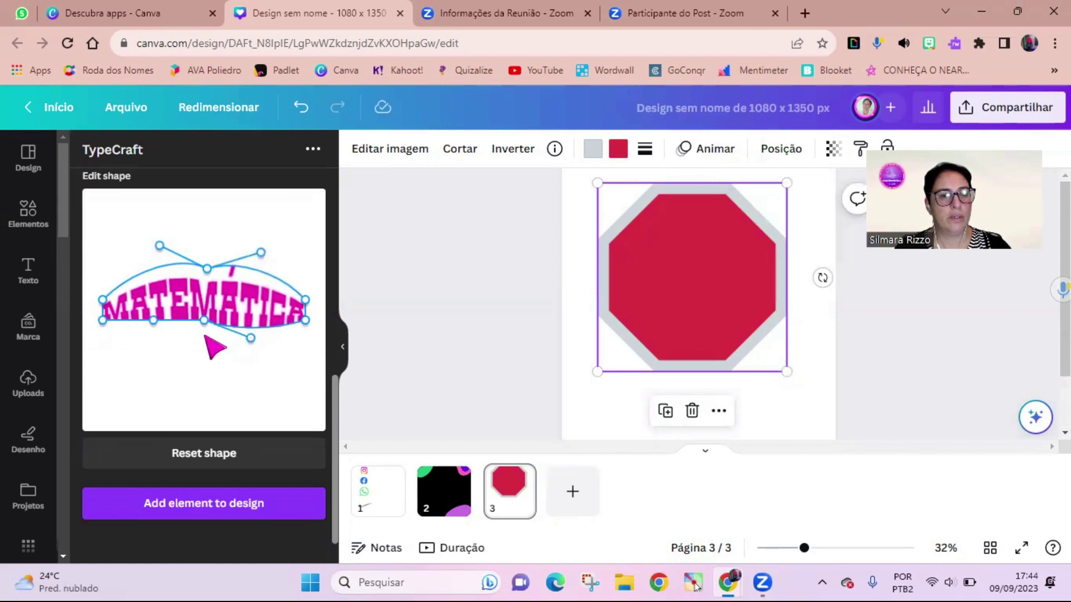
pyautogui.moveTo(153, 322); pyautogui.dragTo(148, 341)
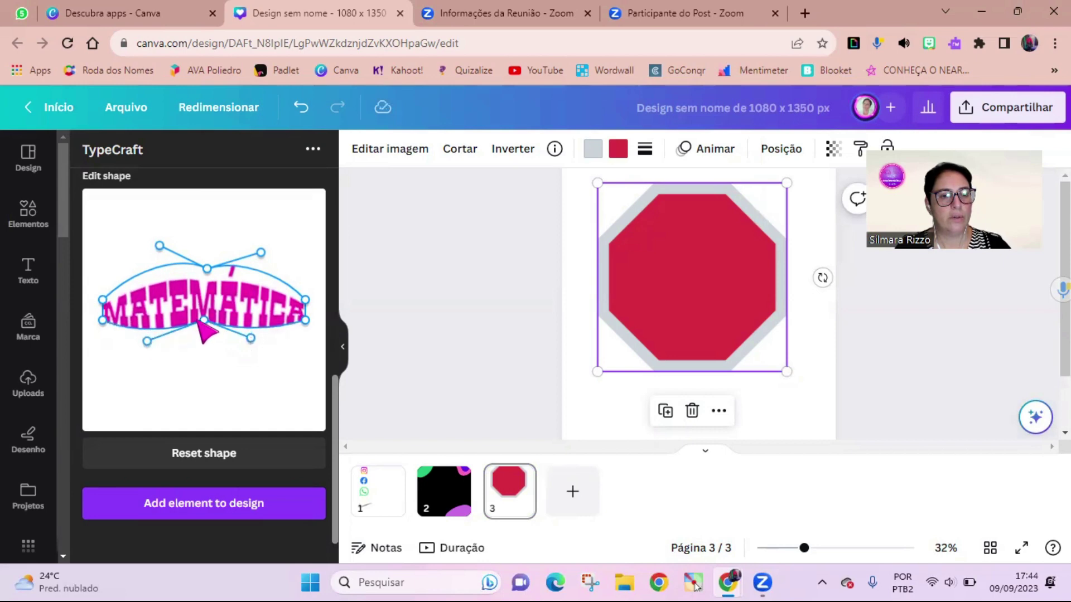
pyautogui.moveTo(204, 320); pyautogui.dragTo(205, 352)
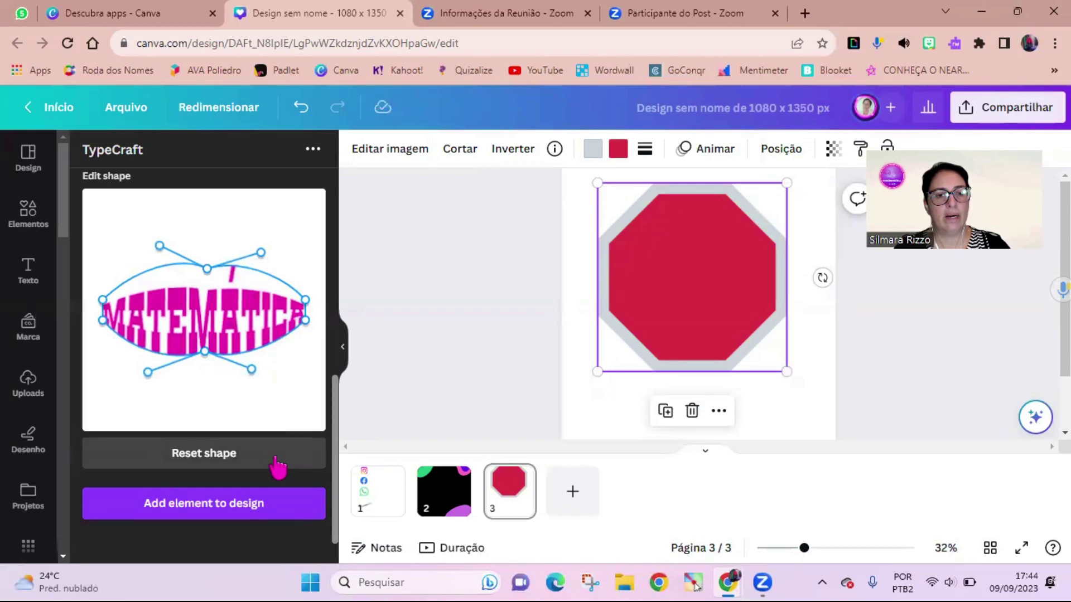
# Add the MATEMÁTICA lettering to page 3 and move and enlarge it to span the sign's red area.
pyautogui.click(189, 508)
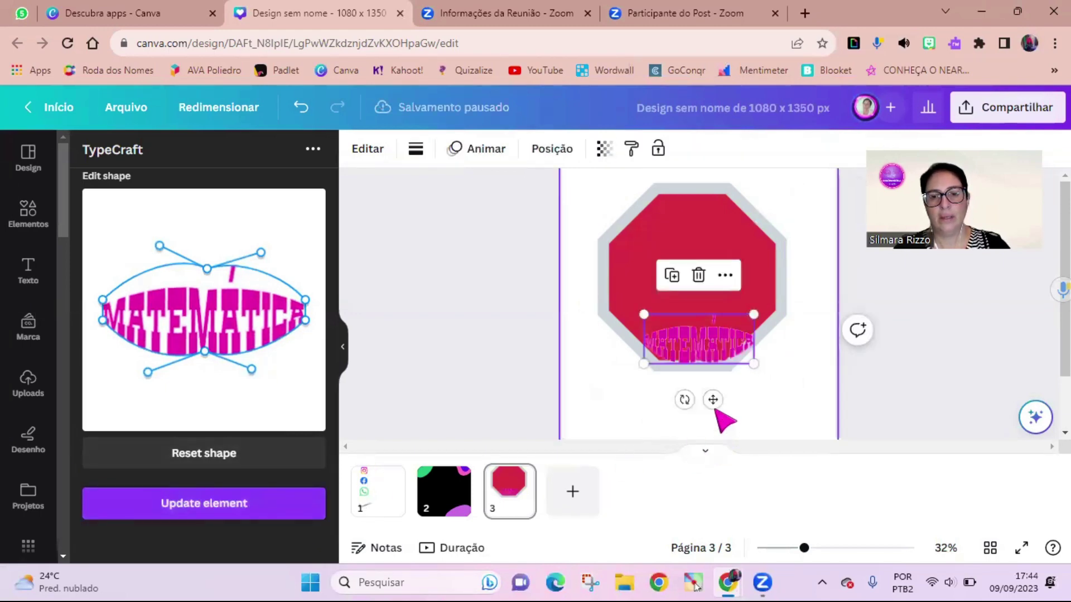
pyautogui.moveTo(713, 398); pyautogui.dragTo(684, 341)
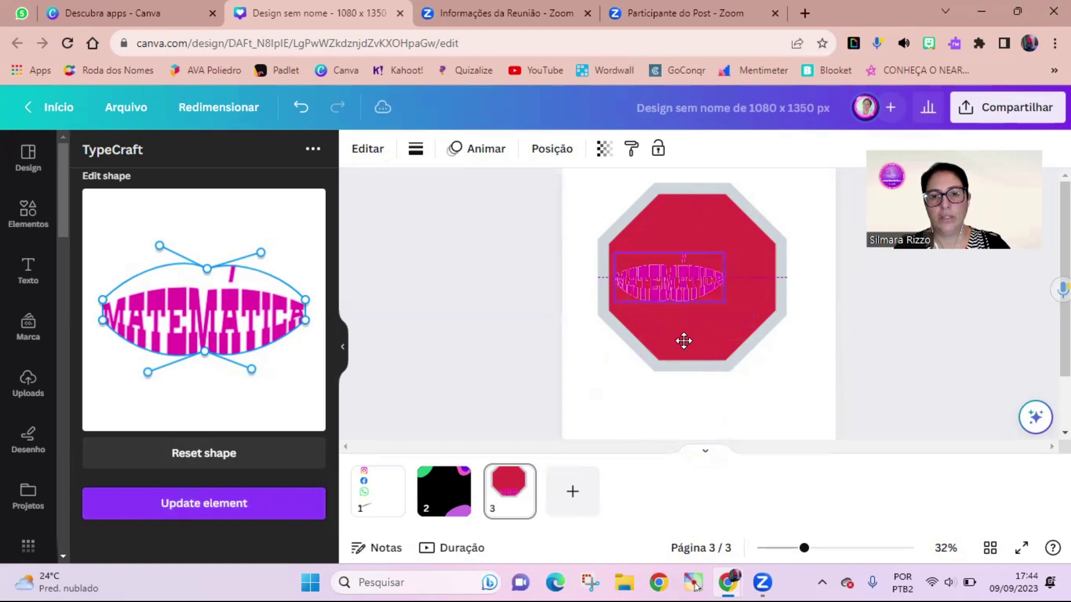
pyautogui.moveTo(725, 253); pyautogui.dragTo(775, 229)
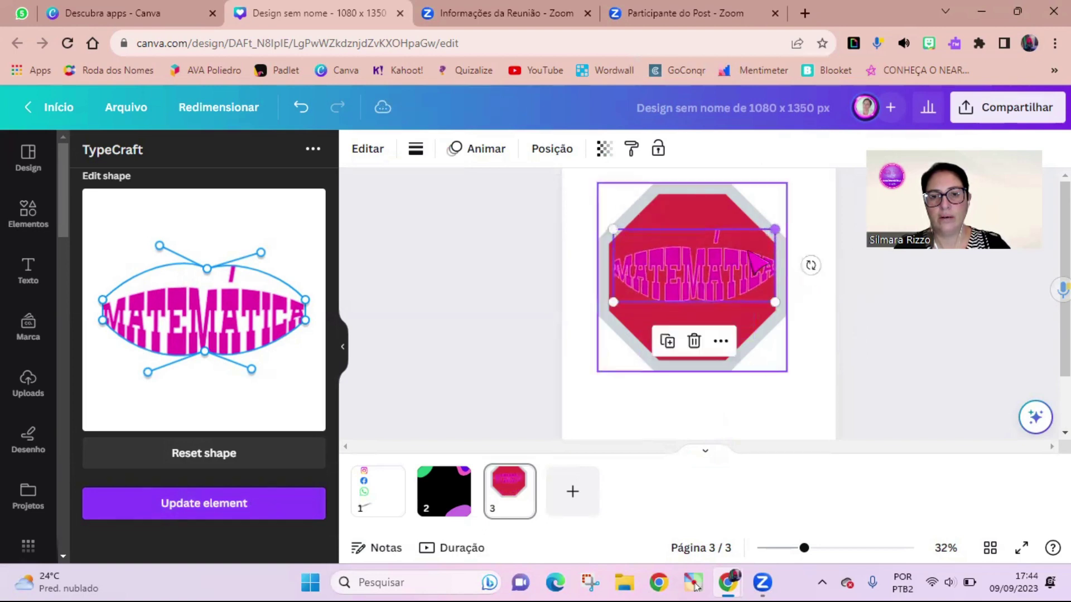
pyautogui.moveTo(614, 230); pyautogui.dragTo(608, 229)
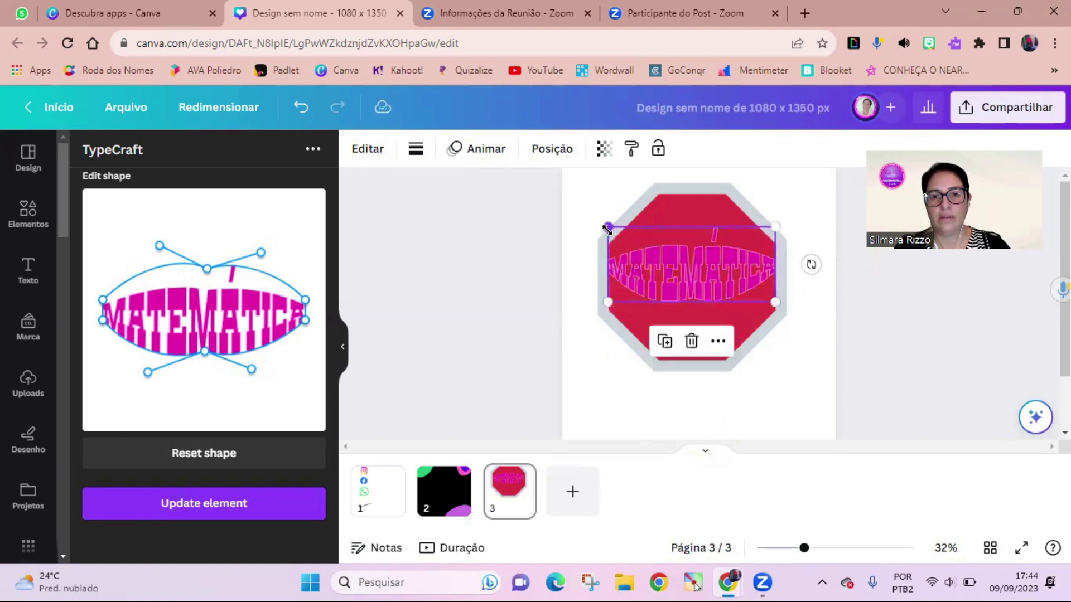
pyautogui.click(527, 362)
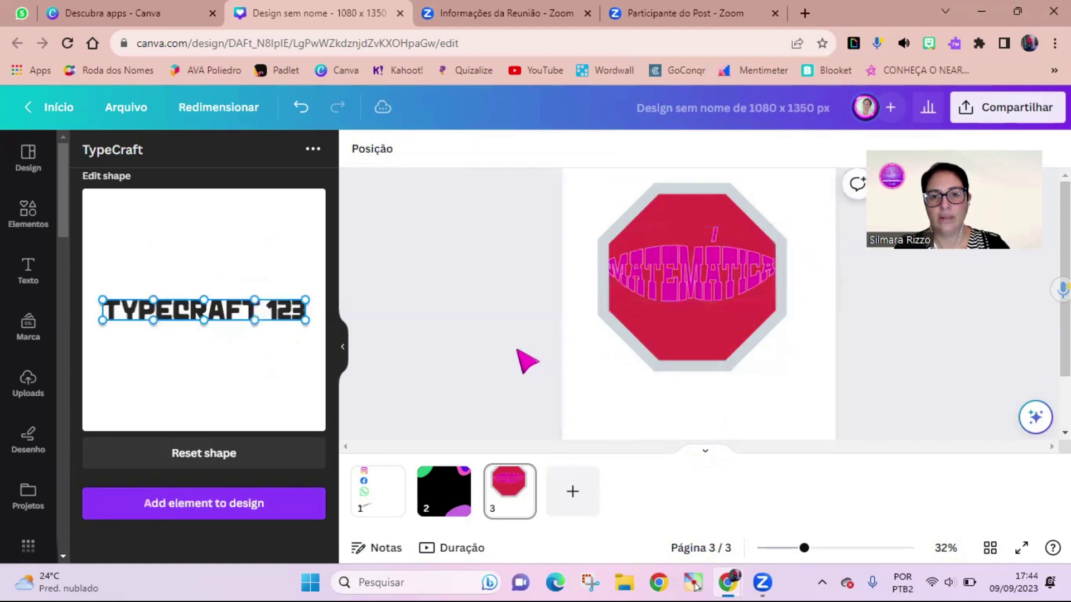
# View page 3 in full-screen presentation mode and return to the editor.
pyautogui.click(1022, 549)
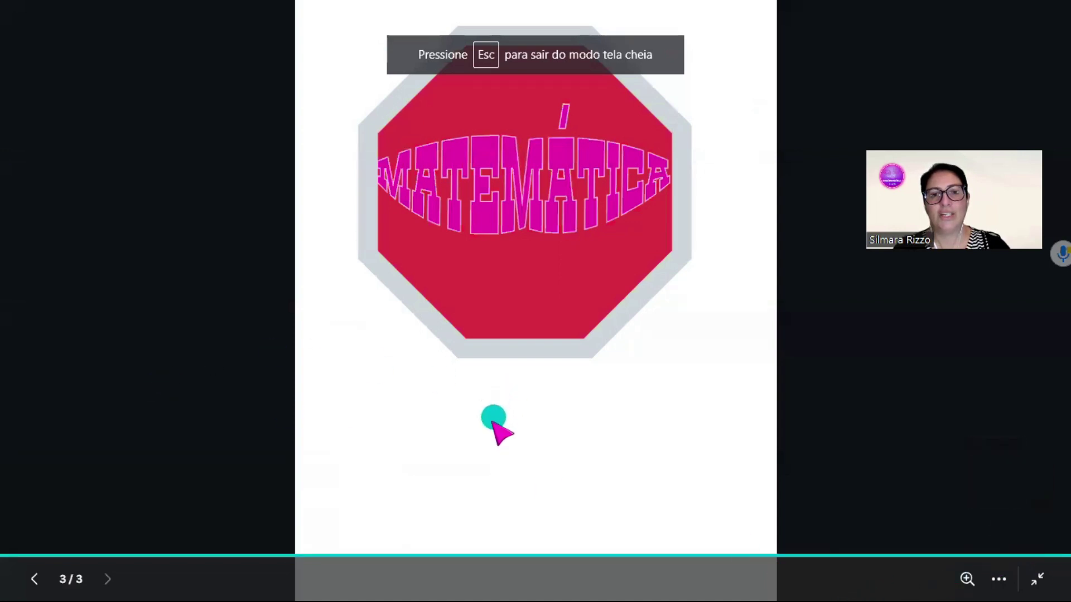
pyautogui.click(360, 5)
pyautogui.click(537, 55)
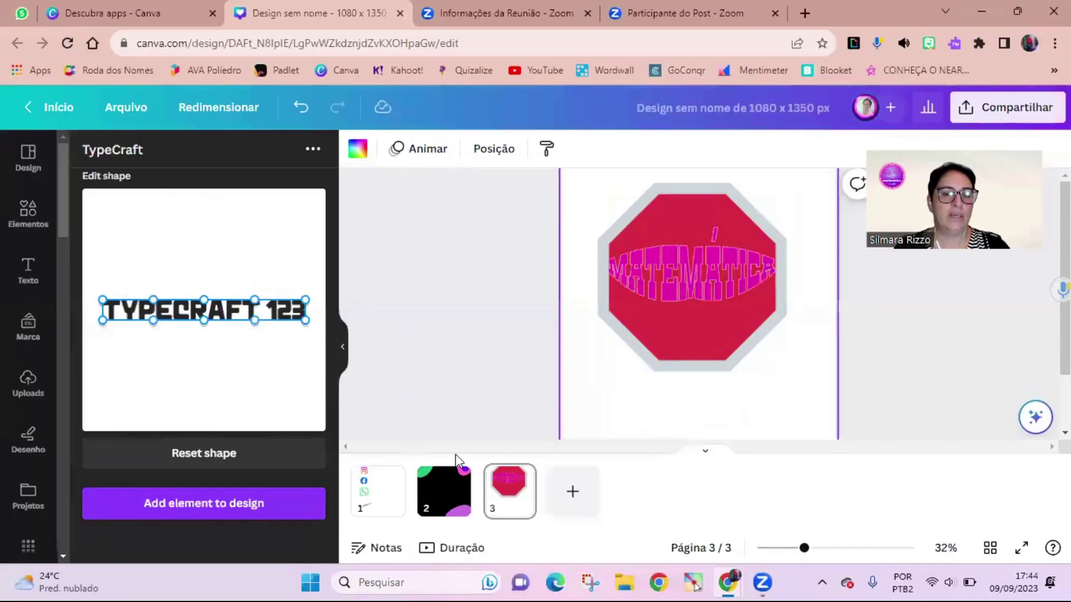
# Add a blank page 4 to the design and open the CanBorder app.
pyautogui.click(575, 506)
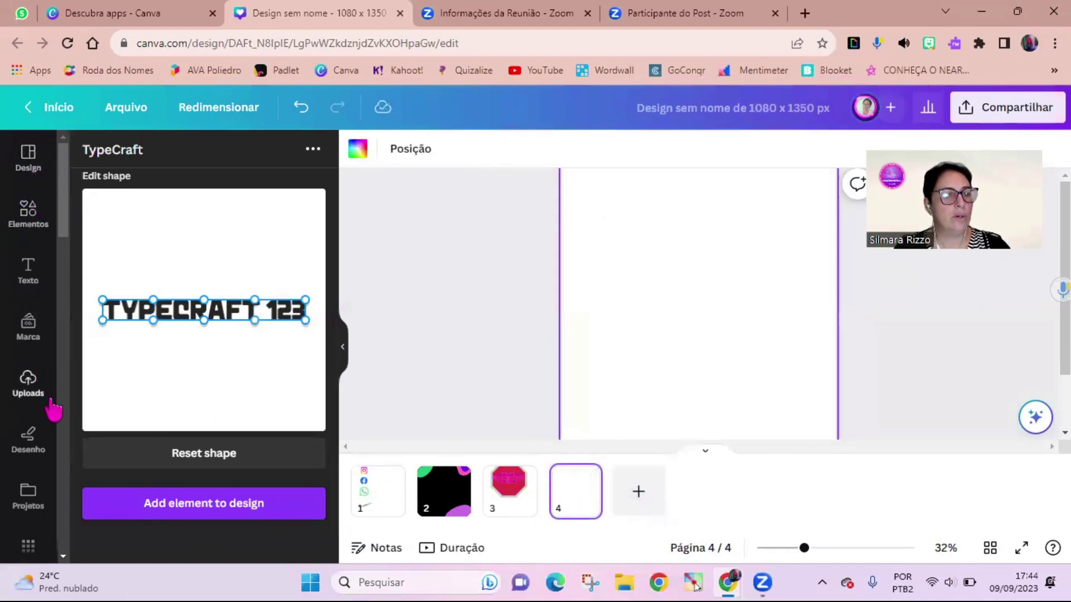
pyautogui.scroll(-2, 21, 465)
pyautogui.scroll(-1, 20, 466)
pyautogui.click(26, 399)
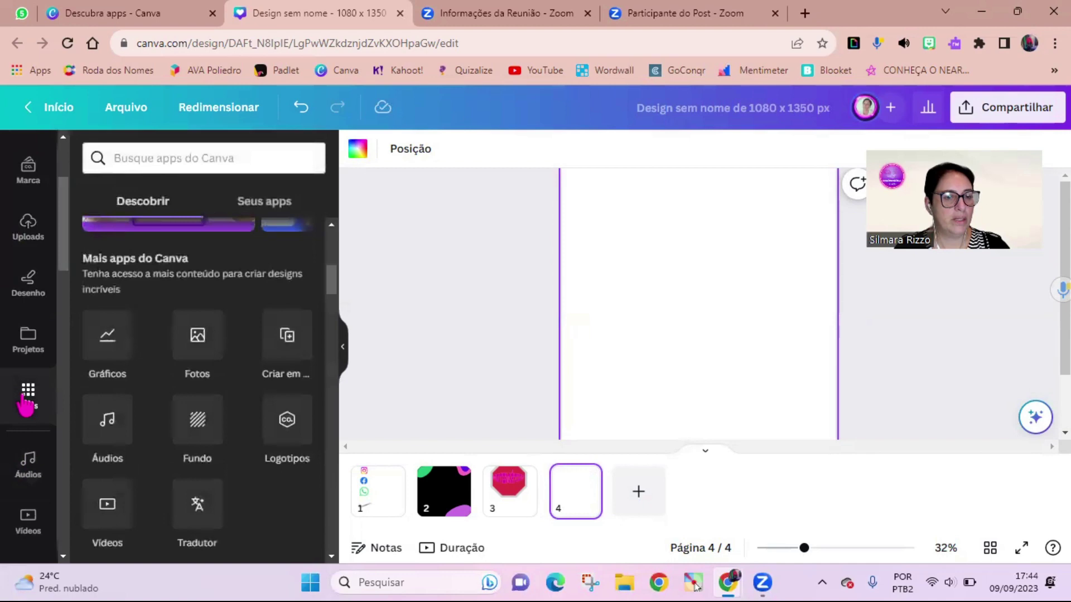
pyautogui.scroll(-6, 234, 442)
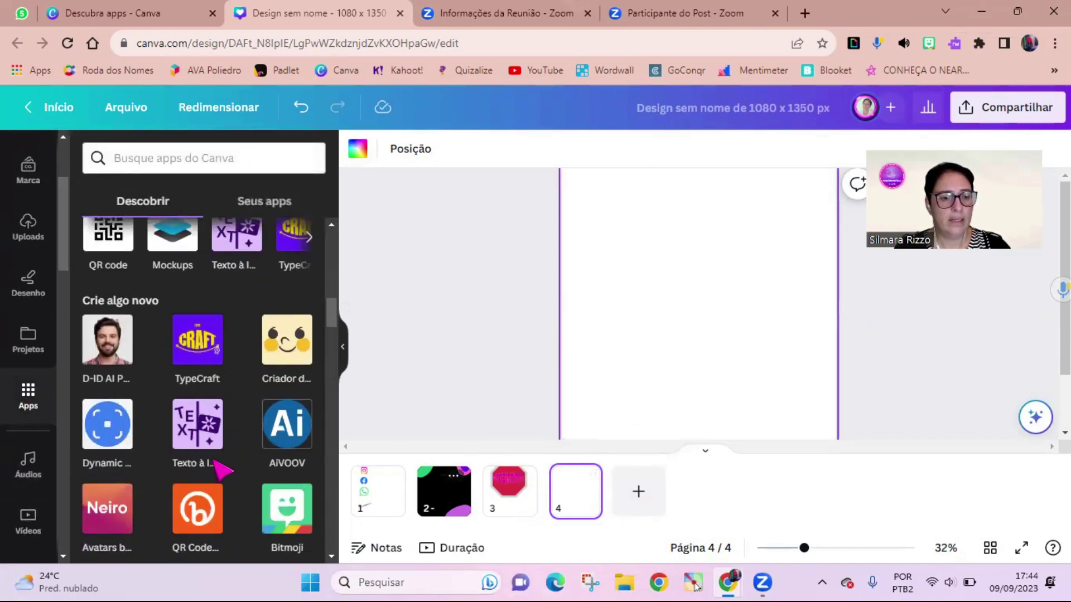
pyautogui.scroll(-2, 187, 493)
pyautogui.scroll(-4, 178, 510)
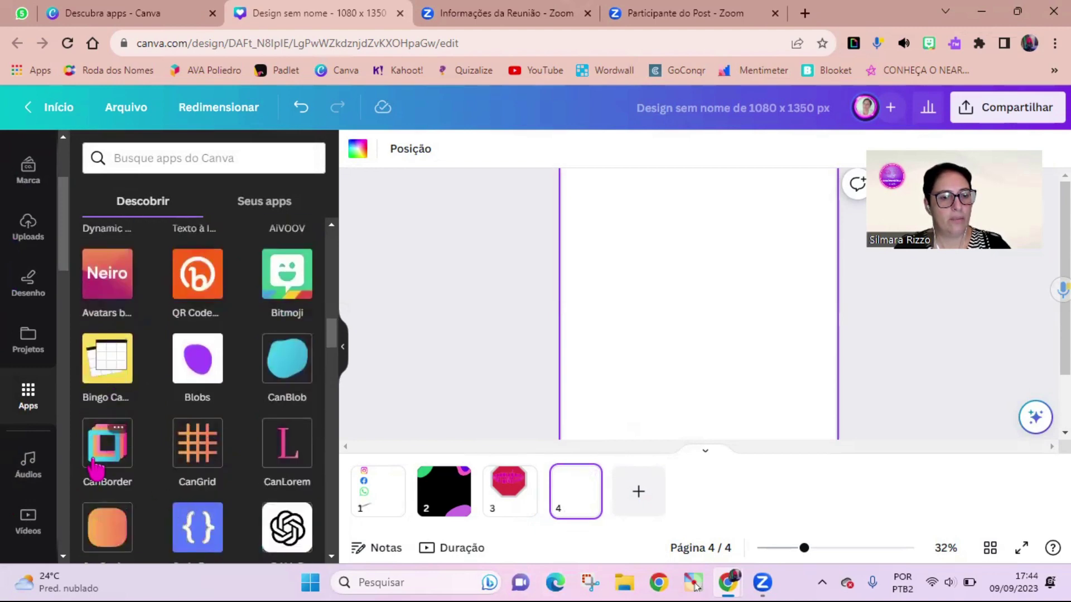
pyautogui.click(100, 455)
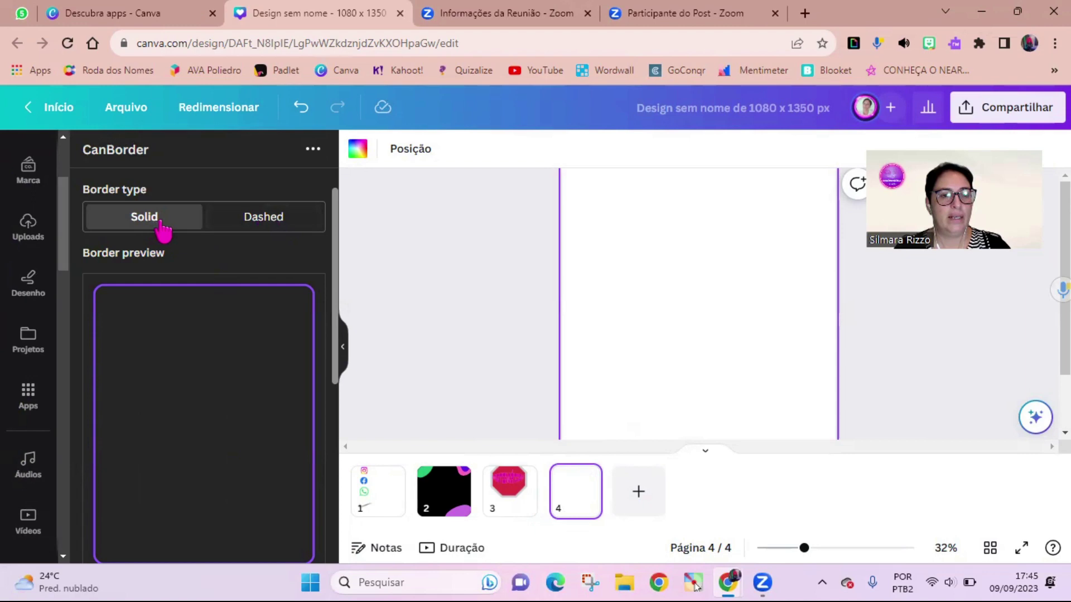
# Set the border type to Dashed and slightly increase the border's margin.
pyautogui.click(268, 219)
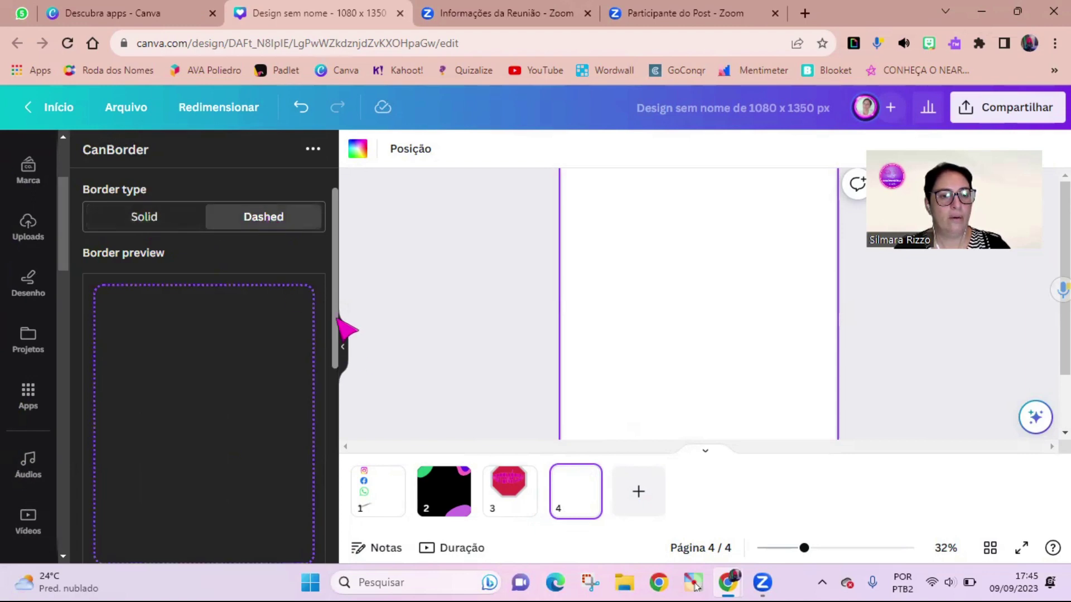
pyautogui.scroll(-3, 288, 306)
pyautogui.scroll(3, 288, 306)
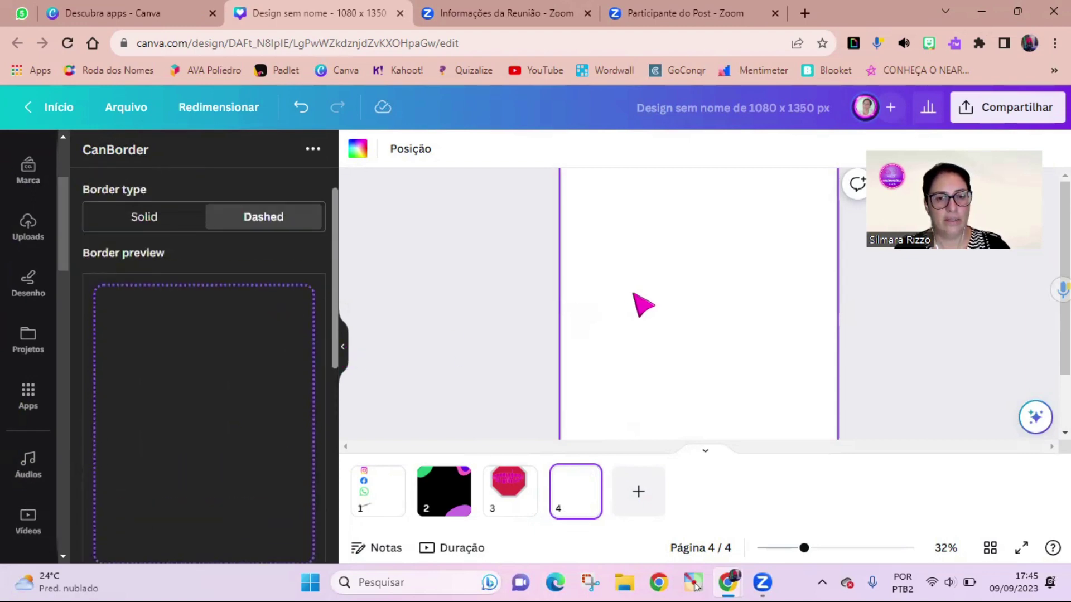
pyautogui.scroll(-3, 262, 385)
pyautogui.scroll(-2, 156, 391)
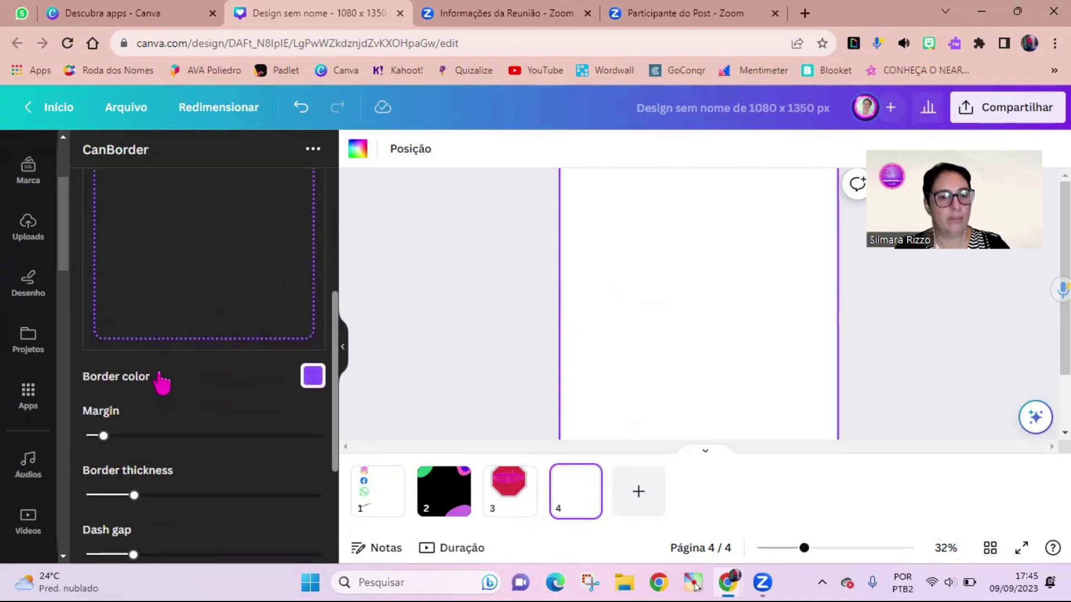
pyautogui.moveTo(116, 429)
pyautogui.mouseDown()
pyautogui.moveTo(108, 432)
pyautogui.moveTo(158, 437)
pyautogui.moveTo(122, 435)
pyautogui.mouseUp()
pyautogui.scroll(-2, 184, 424)
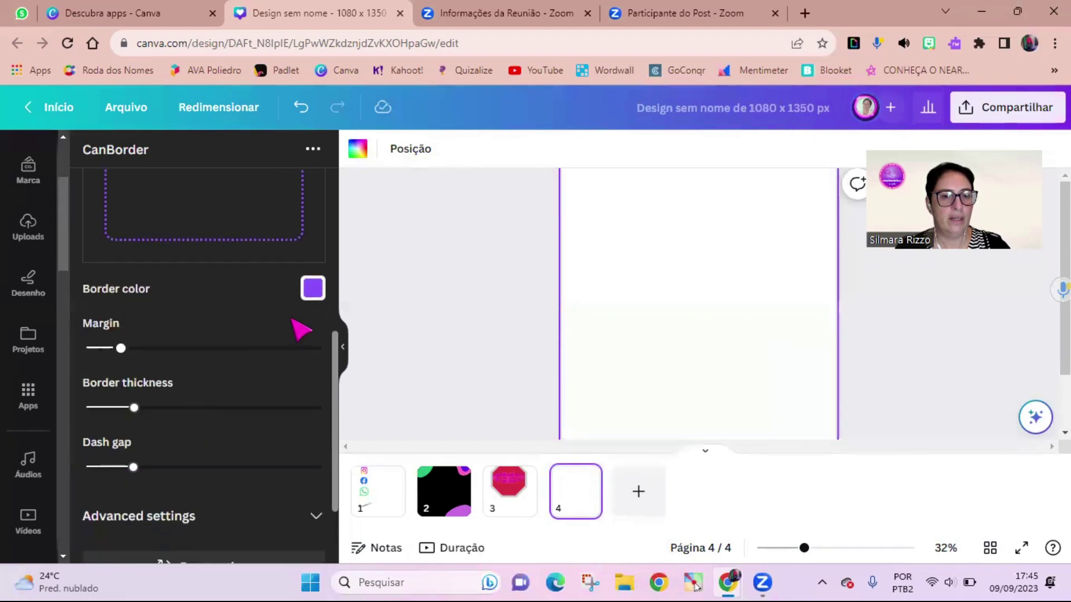
# Set the border colour to dark magenta #7B0767.
pyautogui.click(306, 279)
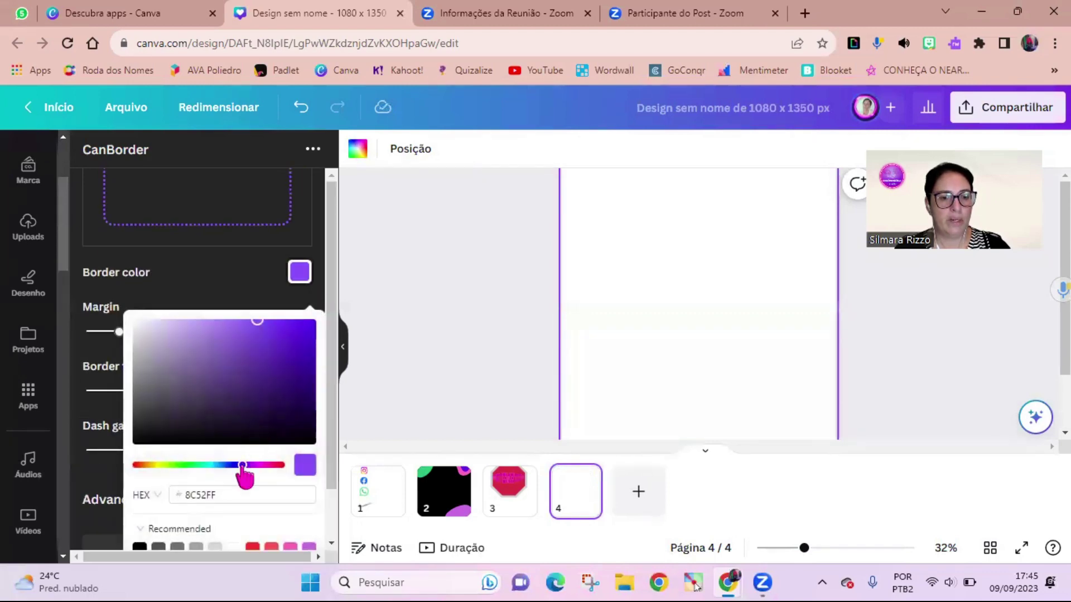
pyautogui.click(263, 465)
pyautogui.moveTo(270, 354); pyautogui.dragTo(306, 385)
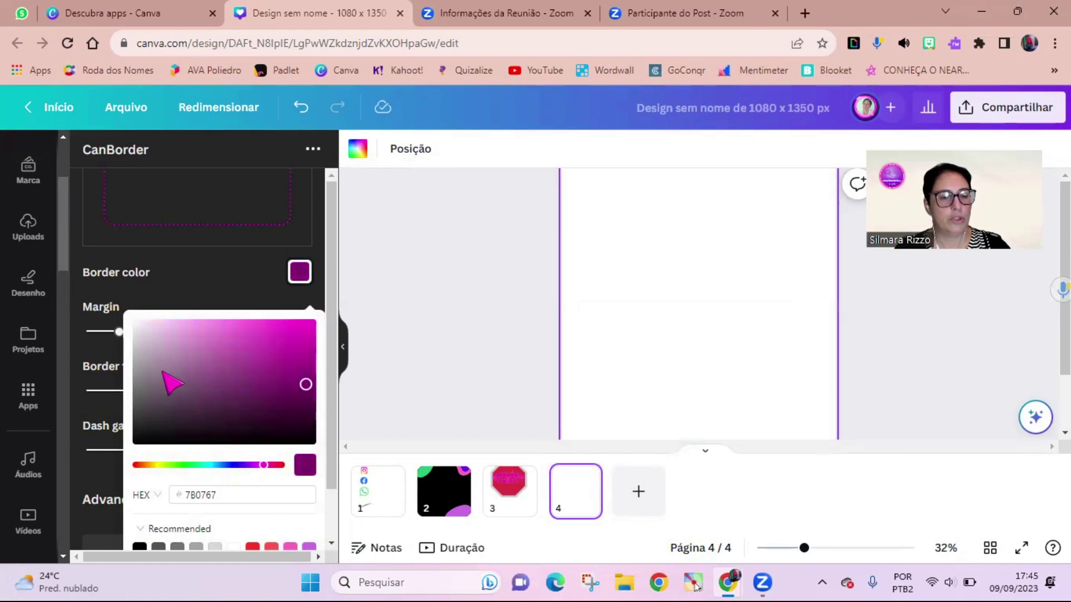
pyautogui.click(182, 282)
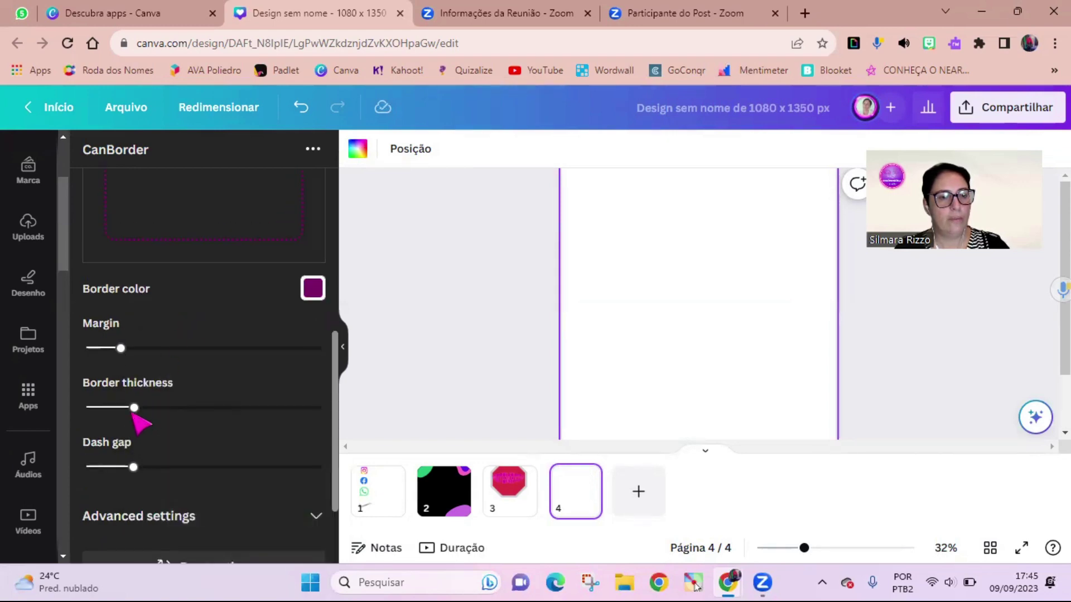
# Try out the border thickness setting and widen the dash gap to roughly double.
pyautogui.moveTo(133, 412)
pyautogui.moveTo(138, 413)
pyautogui.mouseDown()
pyautogui.moveTo(211, 414)
pyautogui.moveTo(134, 408)
pyautogui.mouseUp()
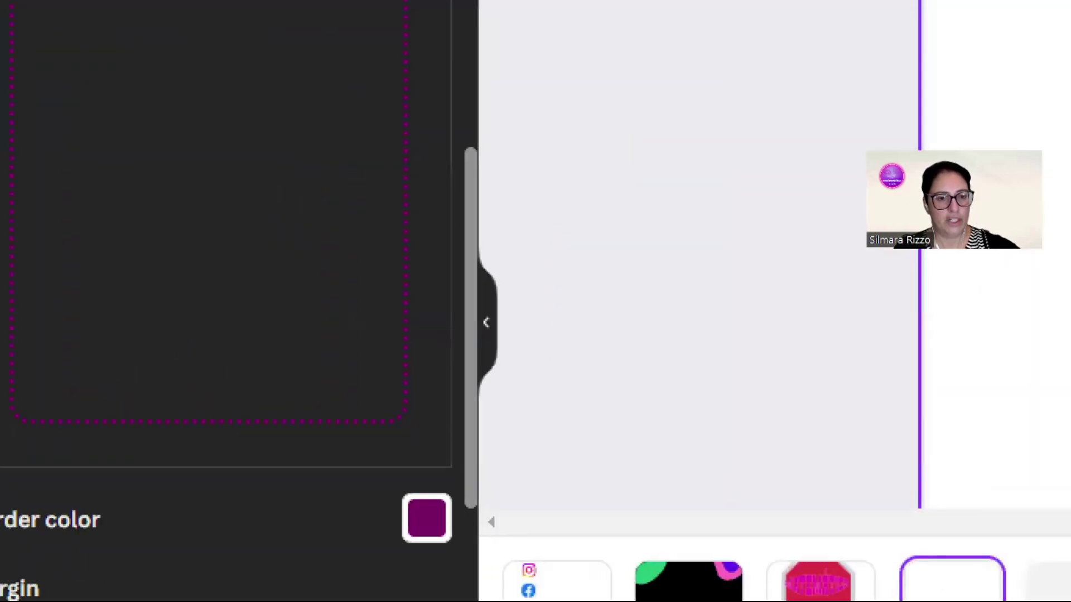
pyautogui.scroll(-4, 153, 502)
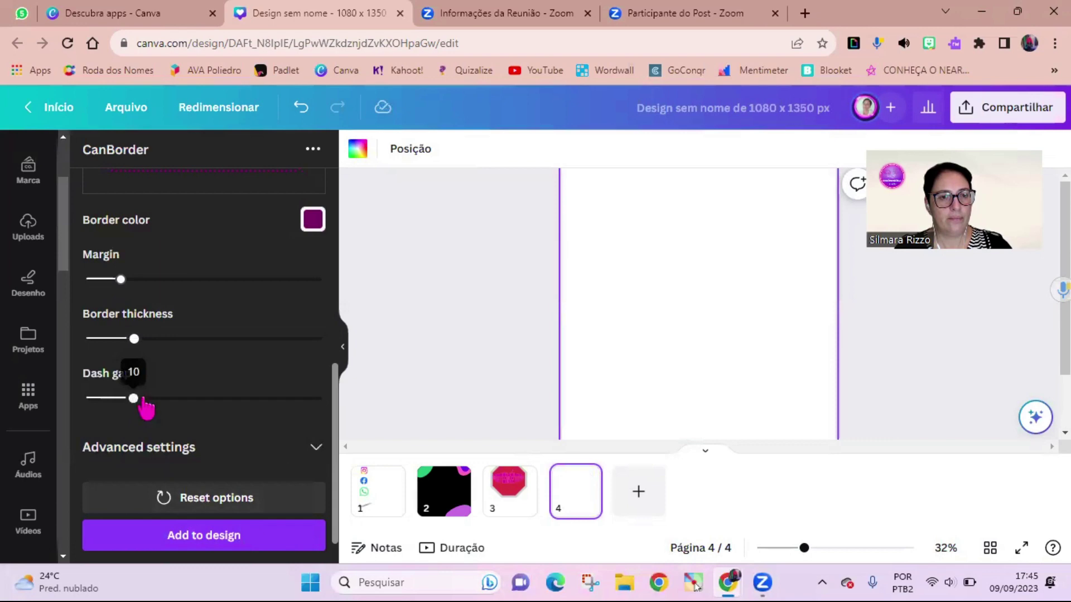
pyautogui.moveTo(143, 400); pyautogui.dragTo(184, 401)
pyautogui.scroll(3, 263, 330)
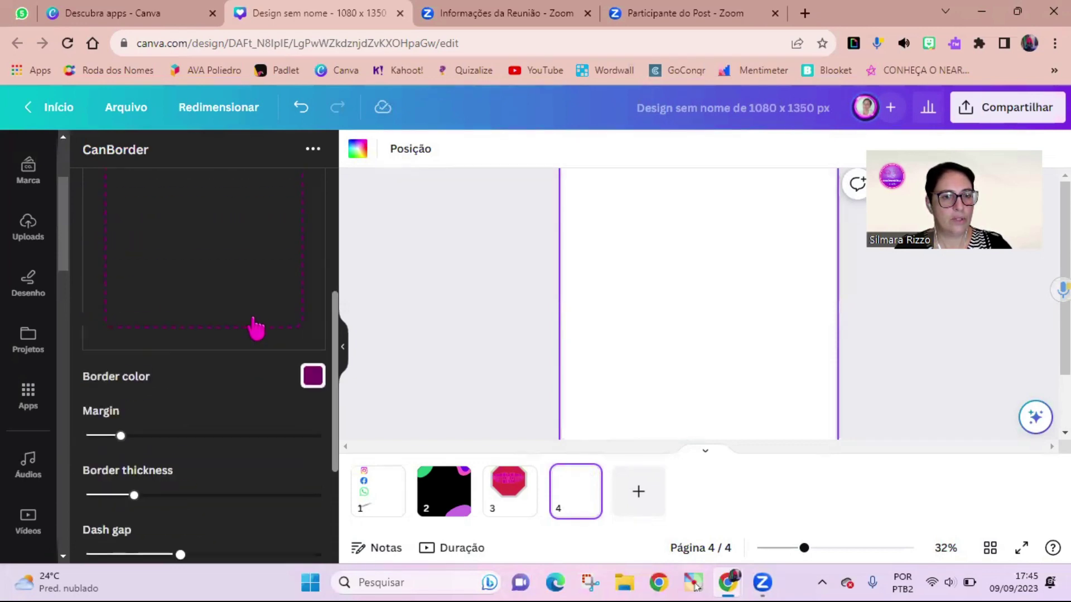
pyautogui.scroll(-3, 275, 306)
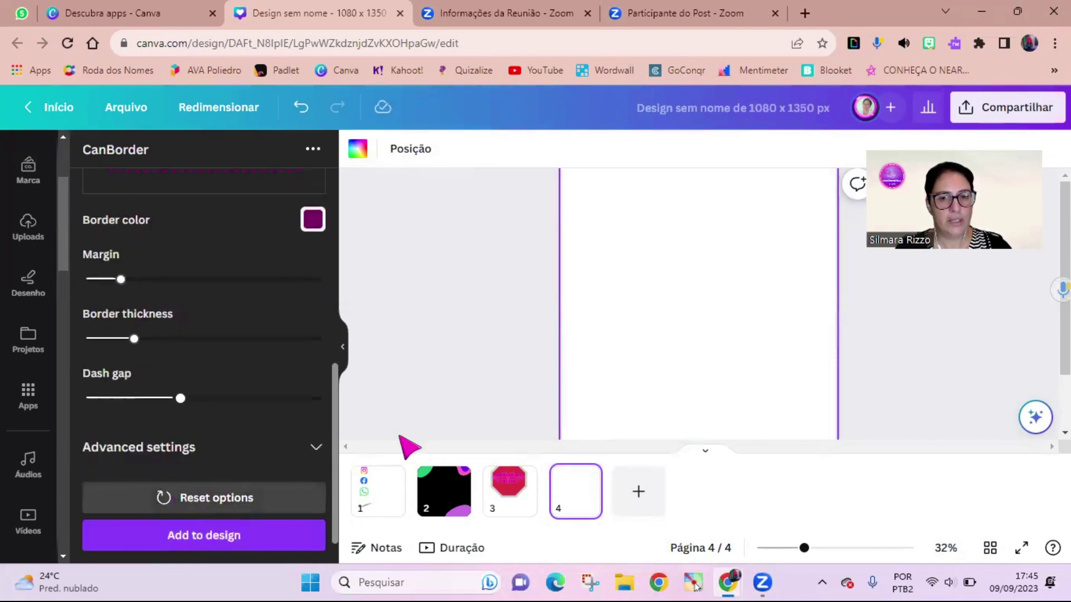
# Add the dashed magenta border to page 4, and switch the CanBorder preview to the Solid border type.
pyautogui.click(683, 283)
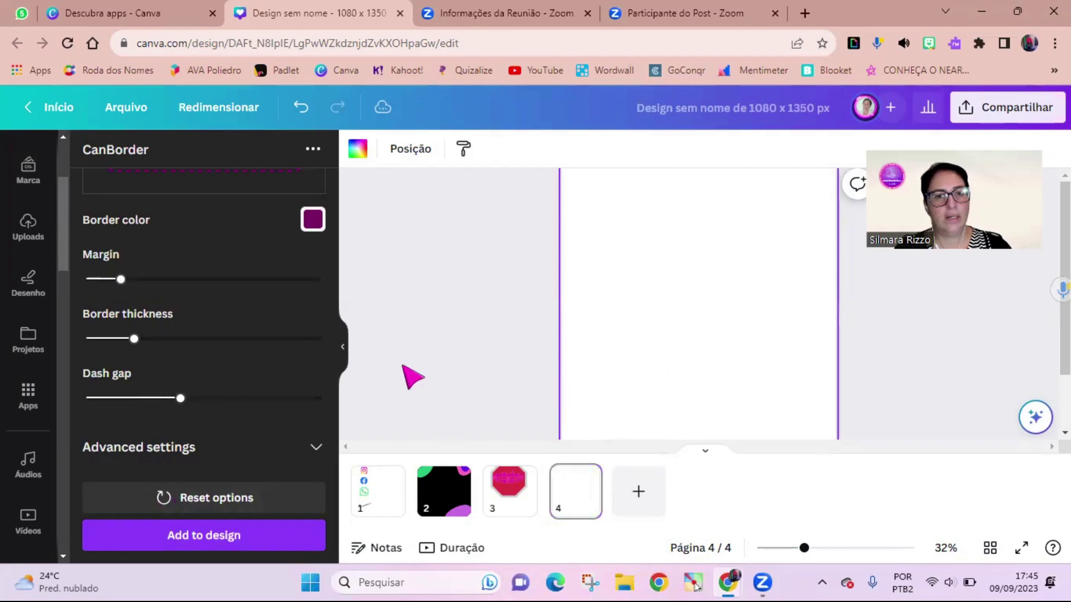
pyautogui.click(210, 537)
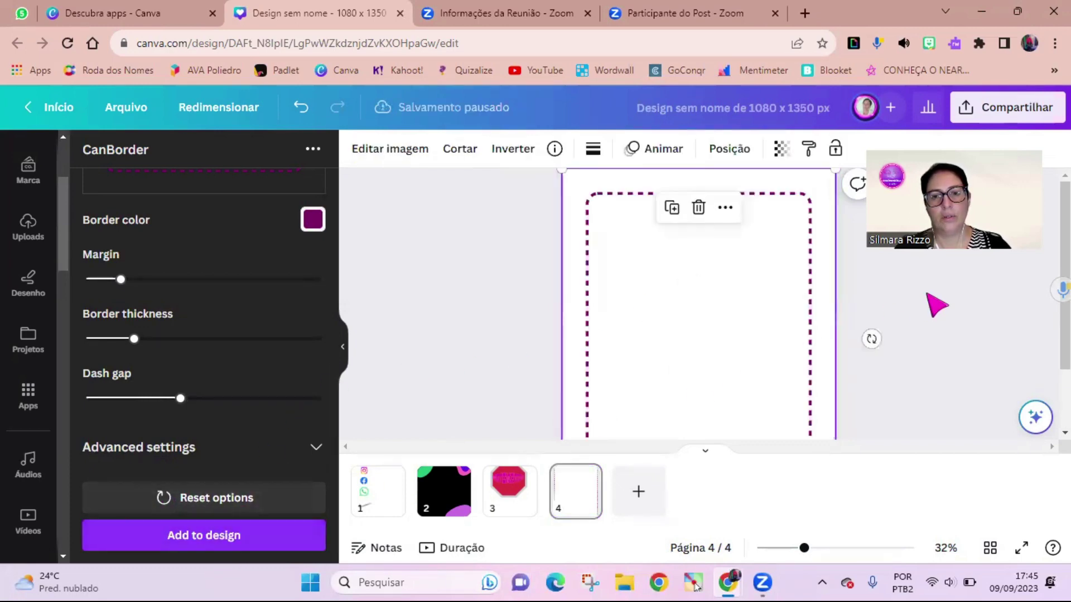
pyautogui.scroll(-1, 937, 318)
pyautogui.scroll(1, 703, 290)
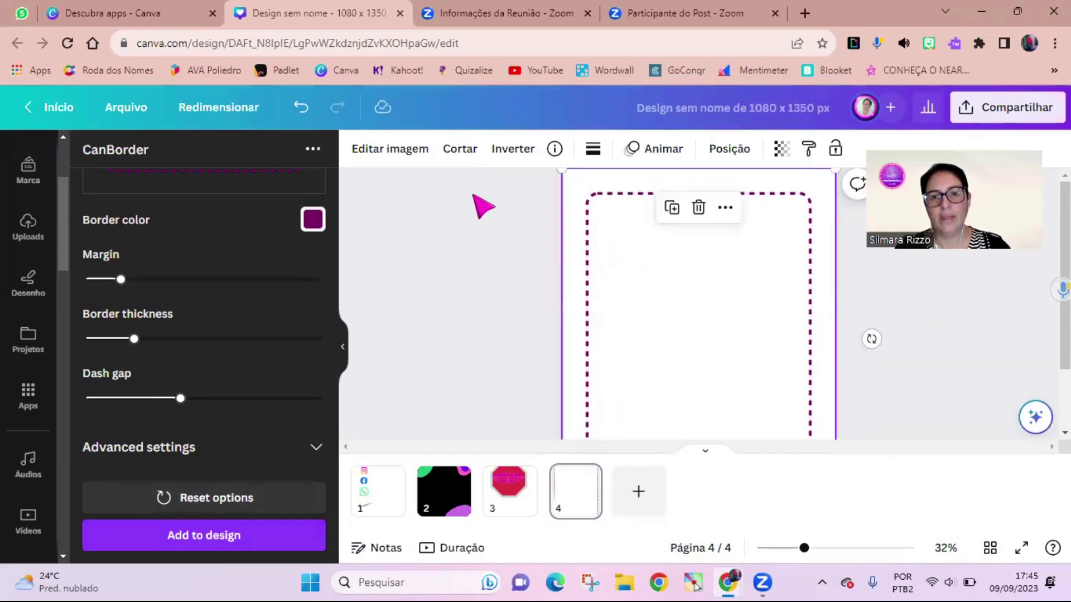
pyautogui.click(724, 281)
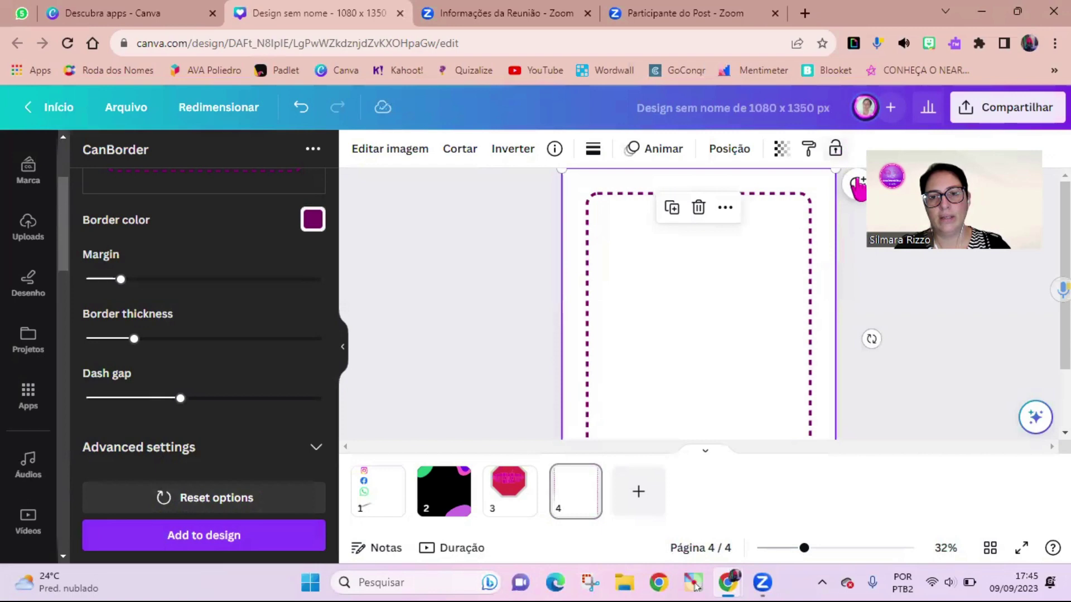
pyautogui.moveTo(819, 186); pyautogui.dragTo(835, 168)
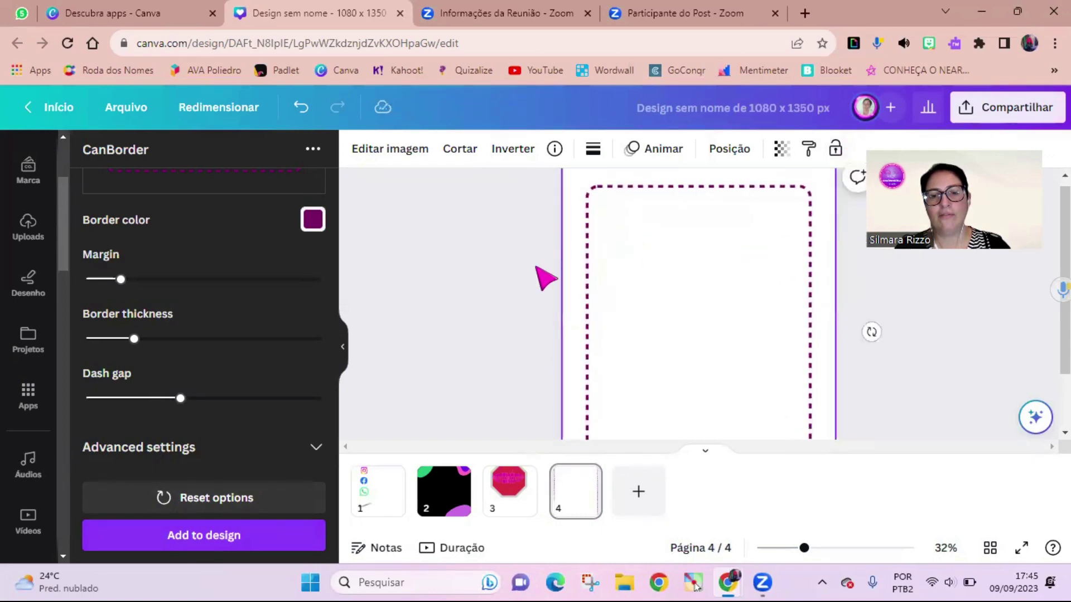
pyautogui.scroll(-2, 713, 358)
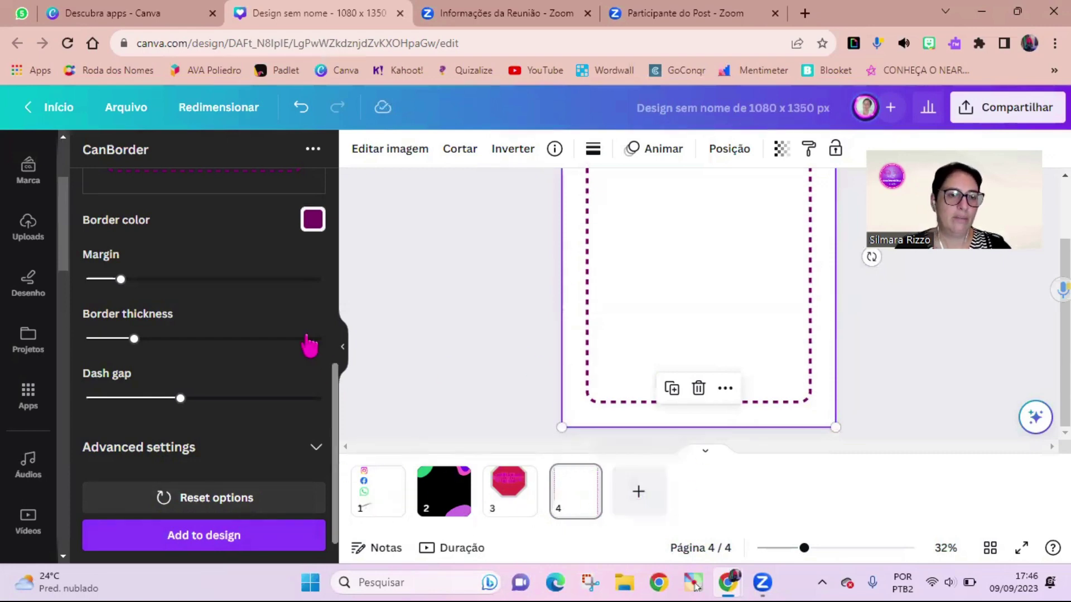
pyautogui.scroll(6, 220, 318)
pyautogui.click(143, 221)
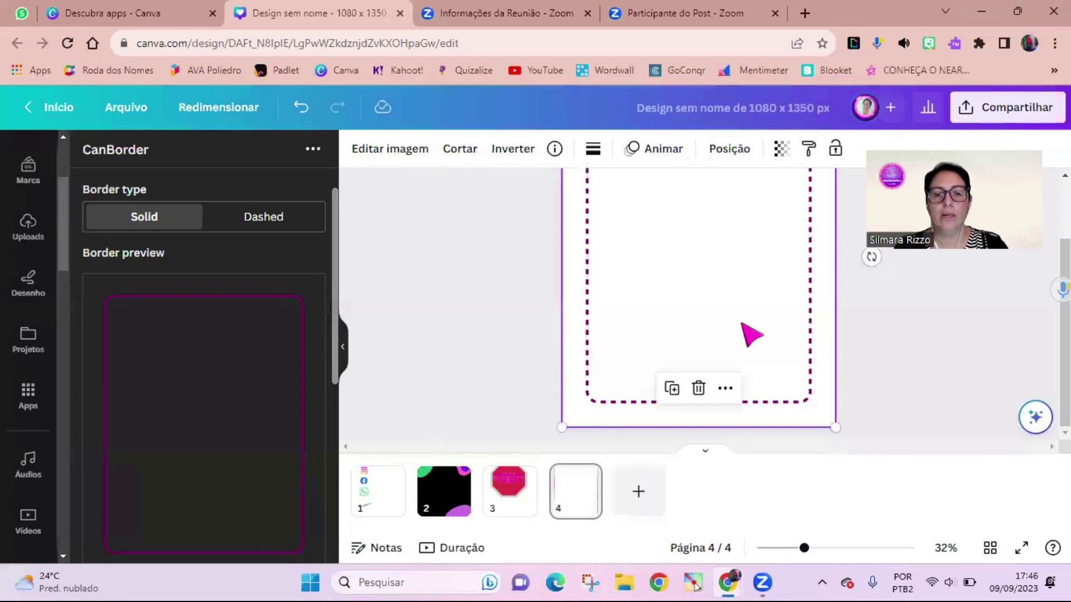
# Add a blank page 5 and open the CanGrid app.
pyautogui.click(639, 491)
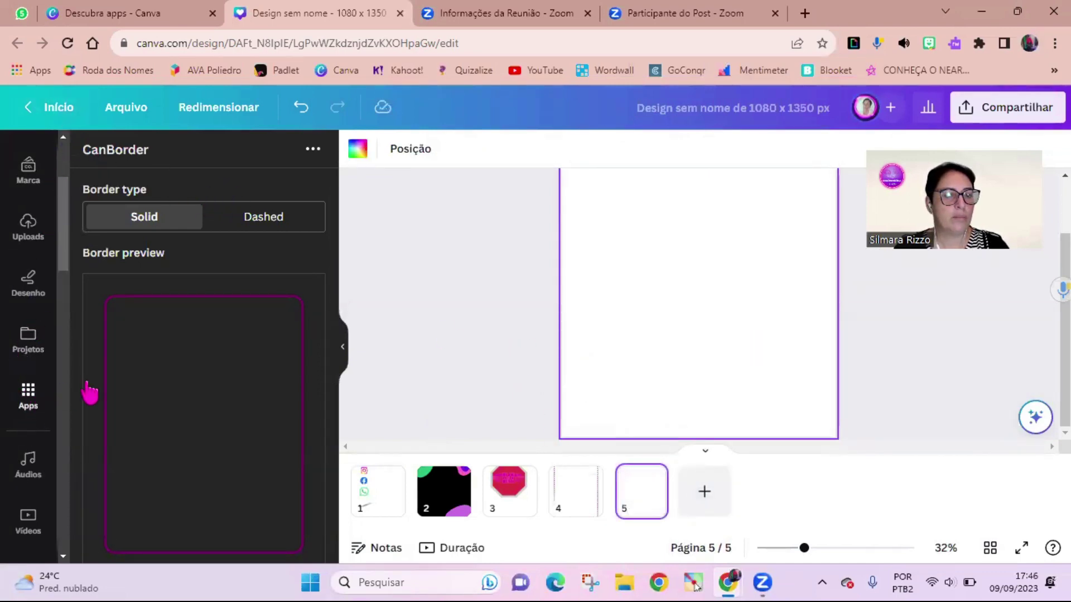
pyautogui.click(53, 395)
pyautogui.scroll(-10, 206, 463)
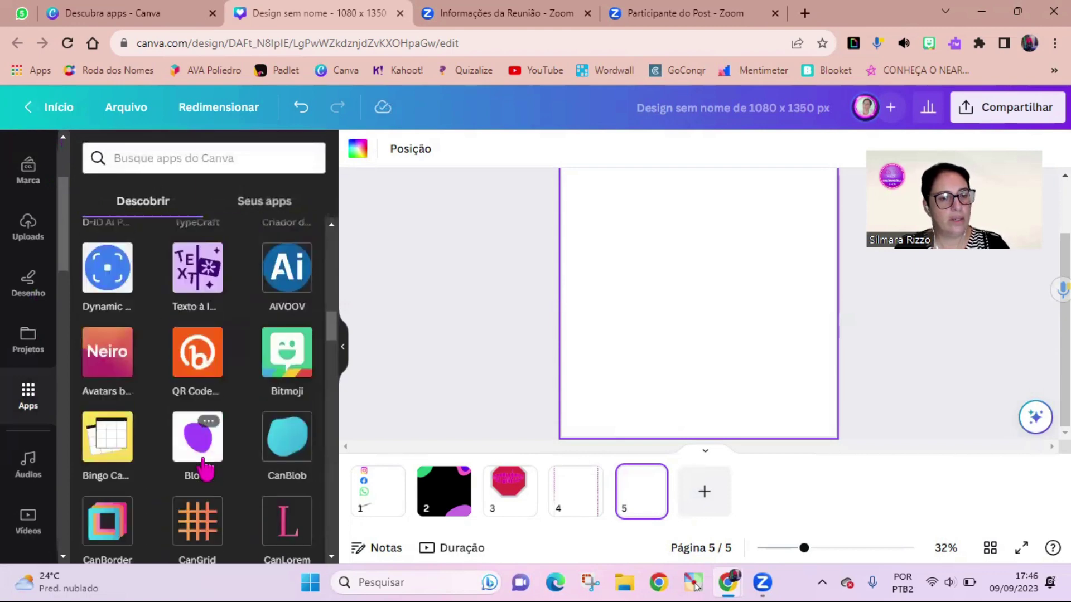
pyautogui.scroll(-3, 204, 468)
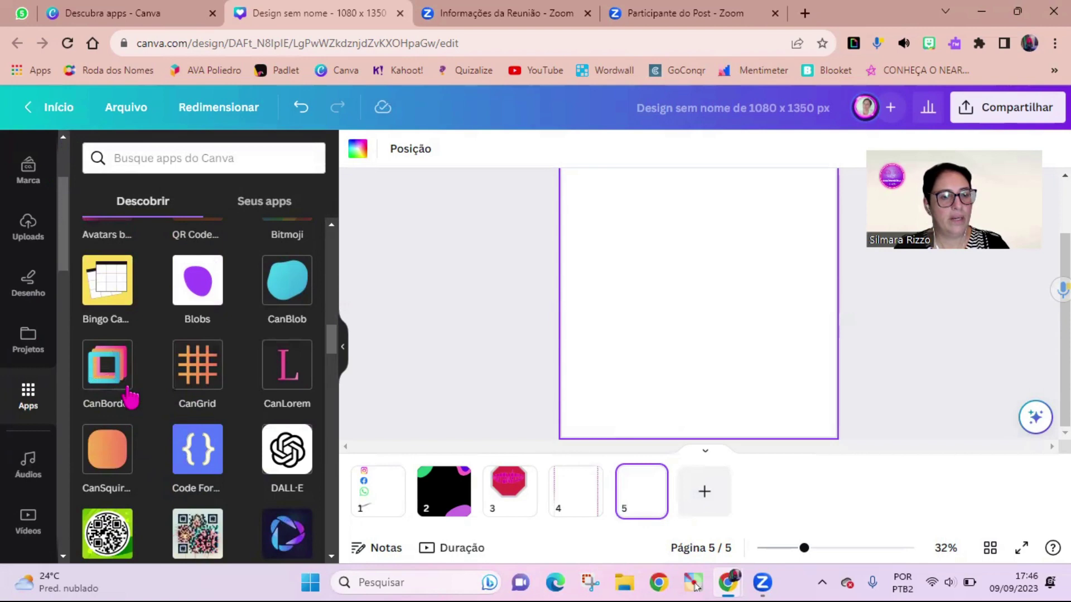
pyautogui.click(198, 368)
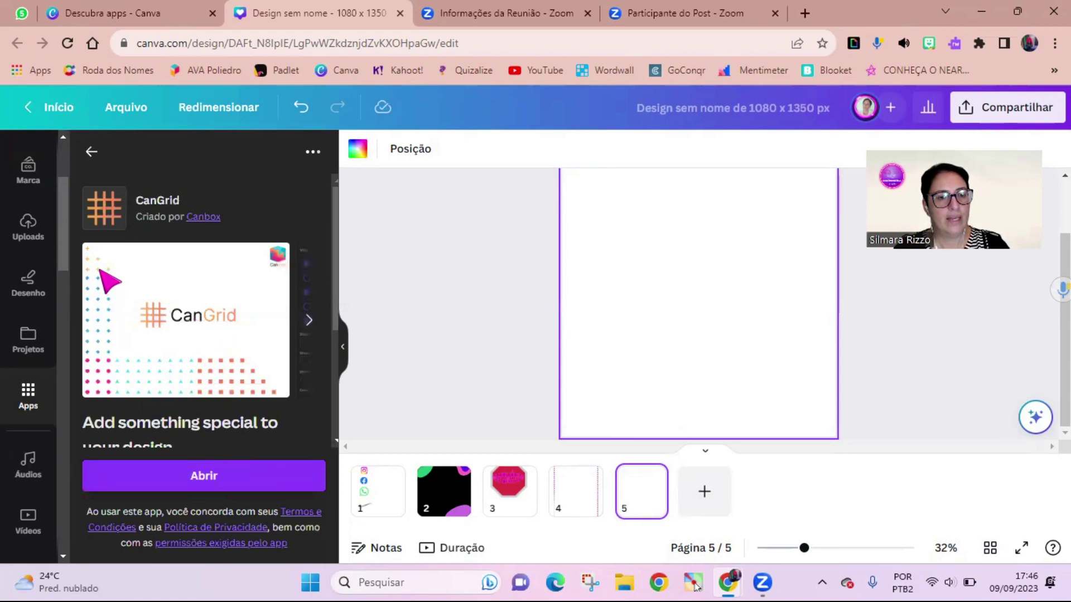
pyautogui.click(222, 479)
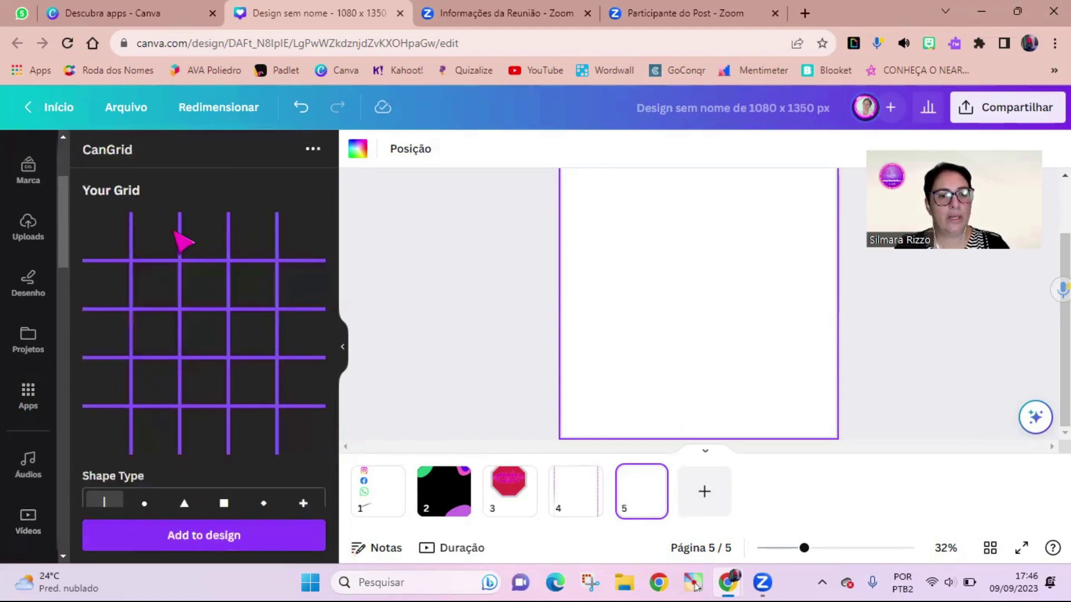
# Preview the grid with dots, triangles, squares and diamonds, and choose the plus sign as its shape type.
pyautogui.click(144, 504)
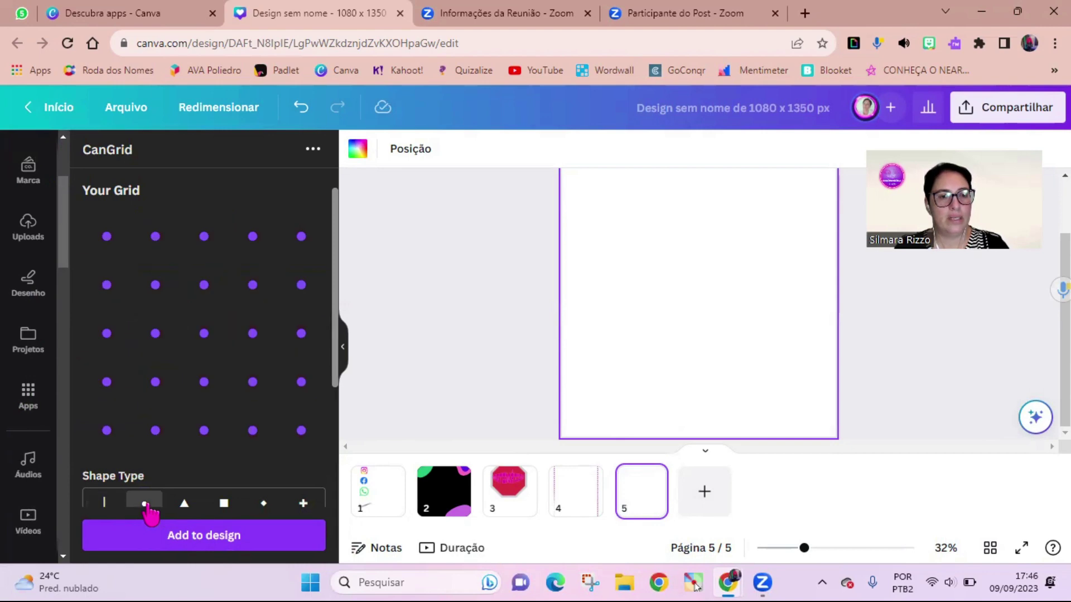
pyautogui.click(185, 504)
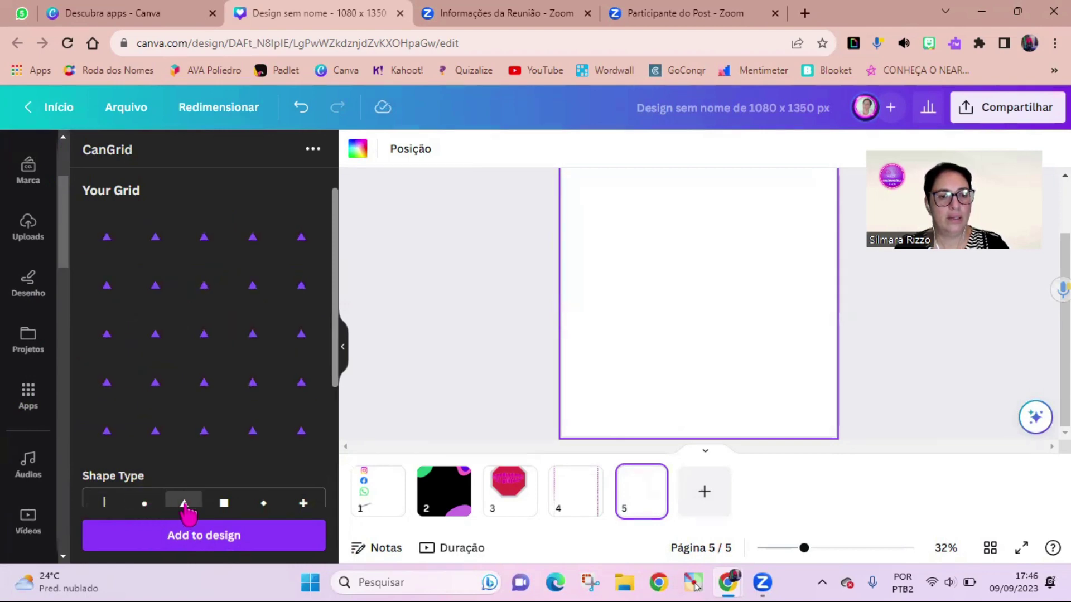
pyautogui.click(226, 505)
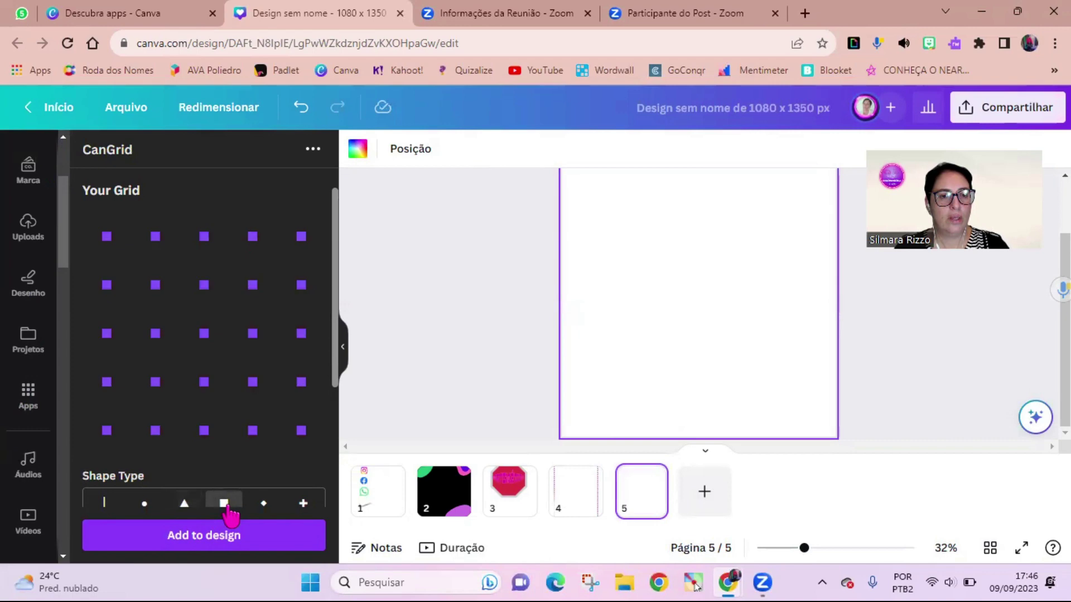
pyautogui.click(264, 504)
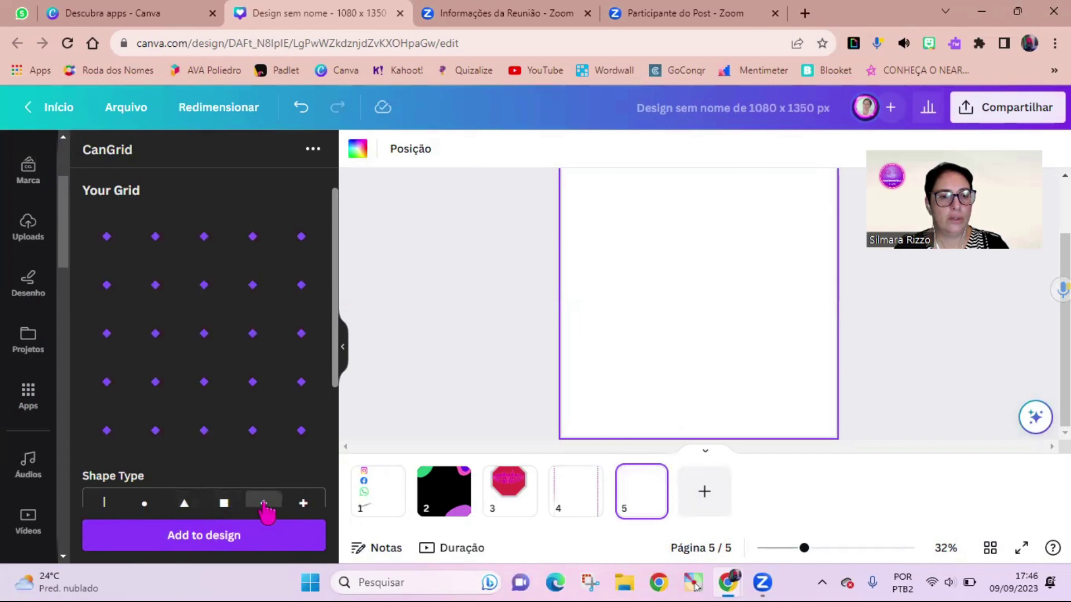
pyautogui.click(303, 504)
# Set the grid's colour to the recommended coral red #FF5757.
pyautogui.scroll(-3, 240, 472)
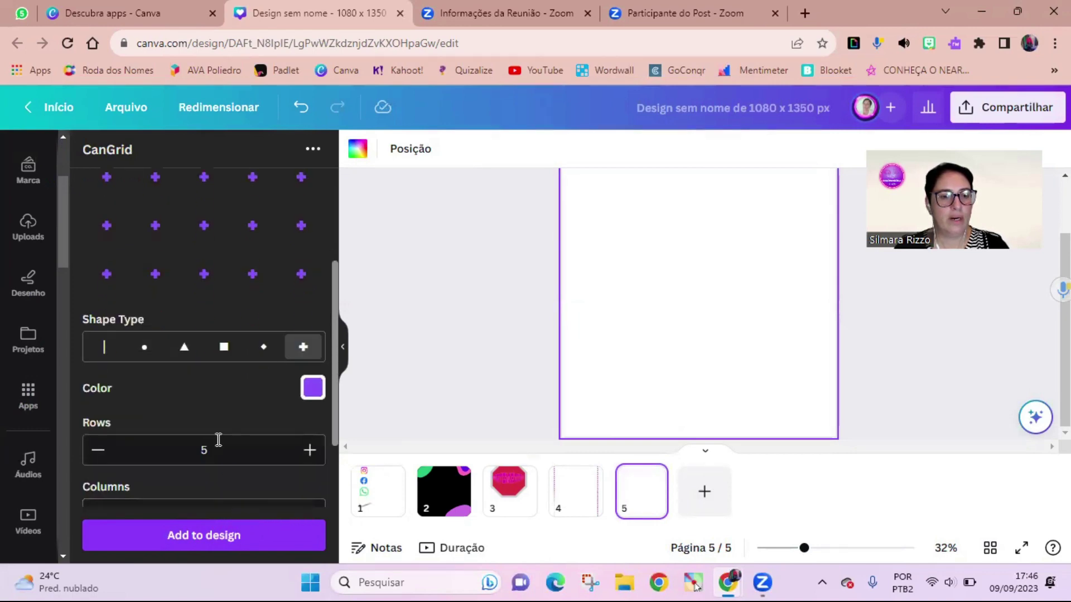
pyautogui.click(313, 387)
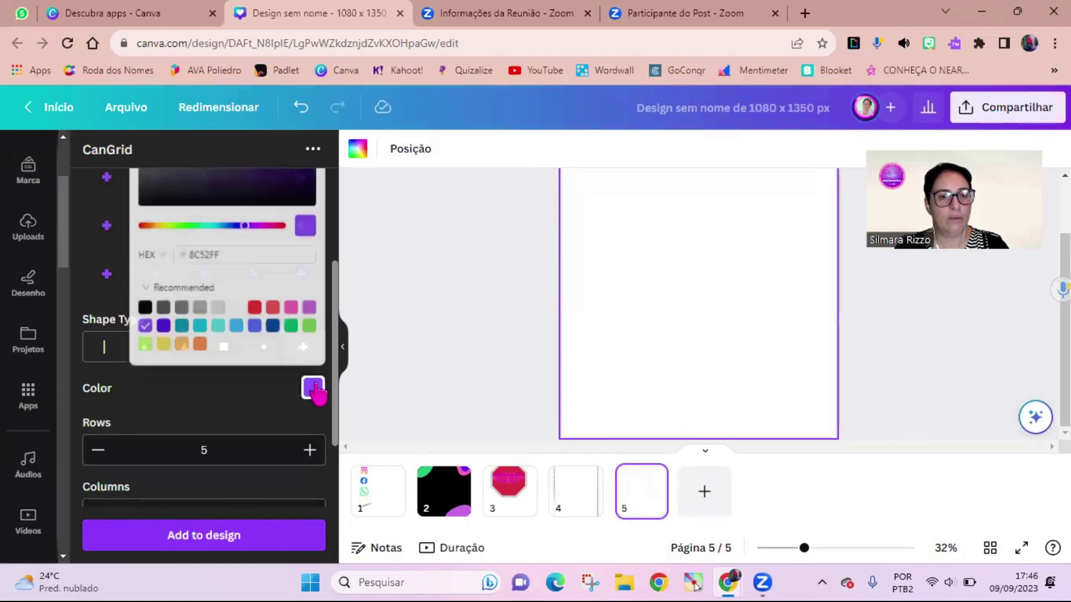
pyautogui.click(272, 306)
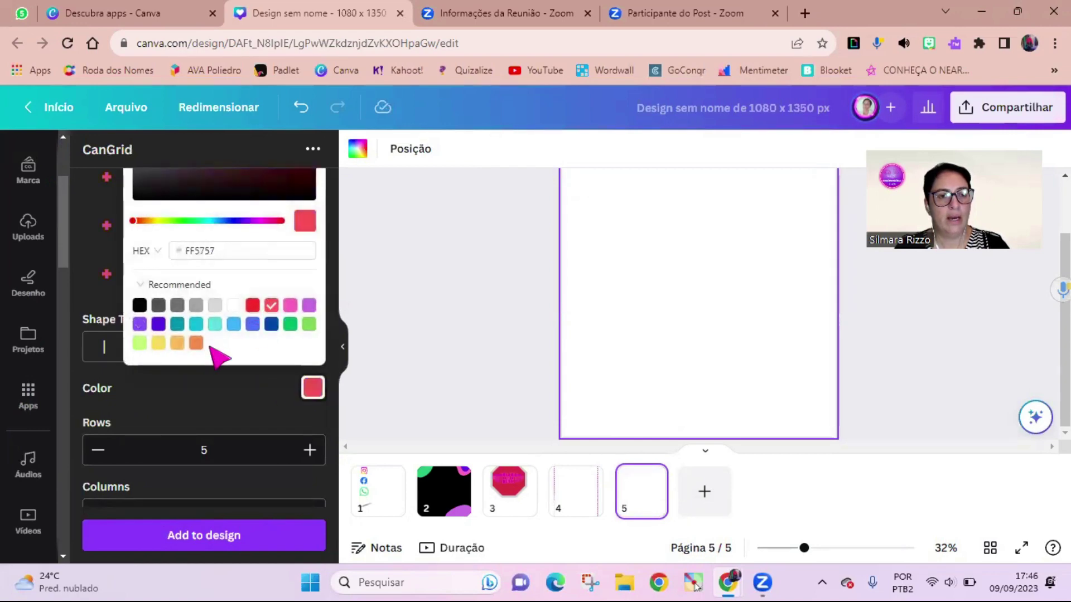
# Set the CanGrid pattern to 10 rows and 10 columns.
pyautogui.click(179, 402)
pyautogui.scroll(-2, 240, 441)
pyautogui.click(310, 372)
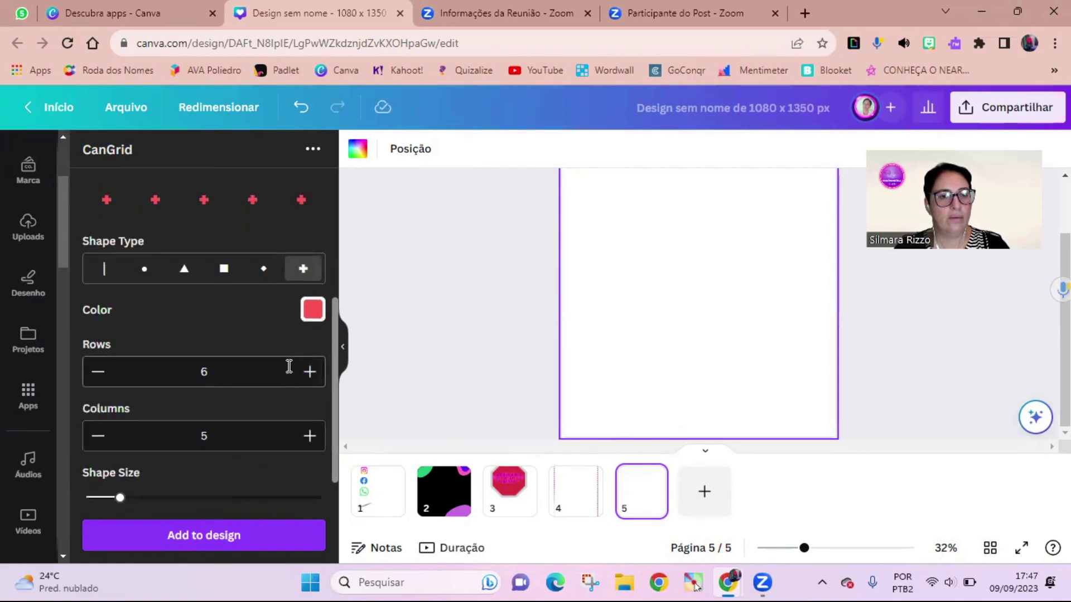
pyautogui.scroll(4, 289, 366)
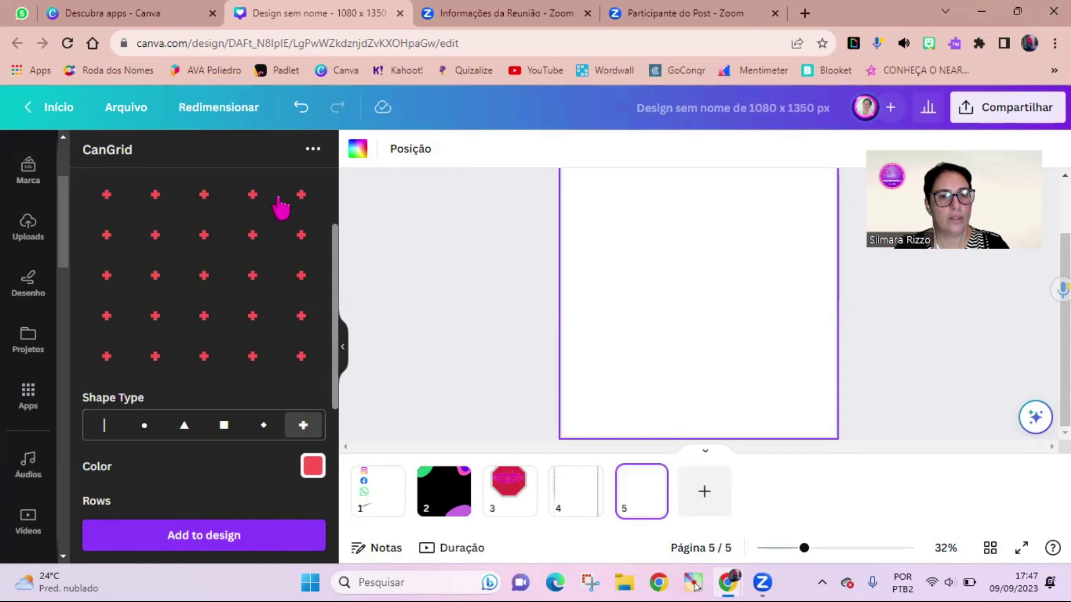
pyautogui.scroll(-4, 310, 312)
pyautogui.scroll(4, 305, 335)
pyautogui.scroll(-4, 295, 402)
pyautogui.scroll(-2, 284, 430)
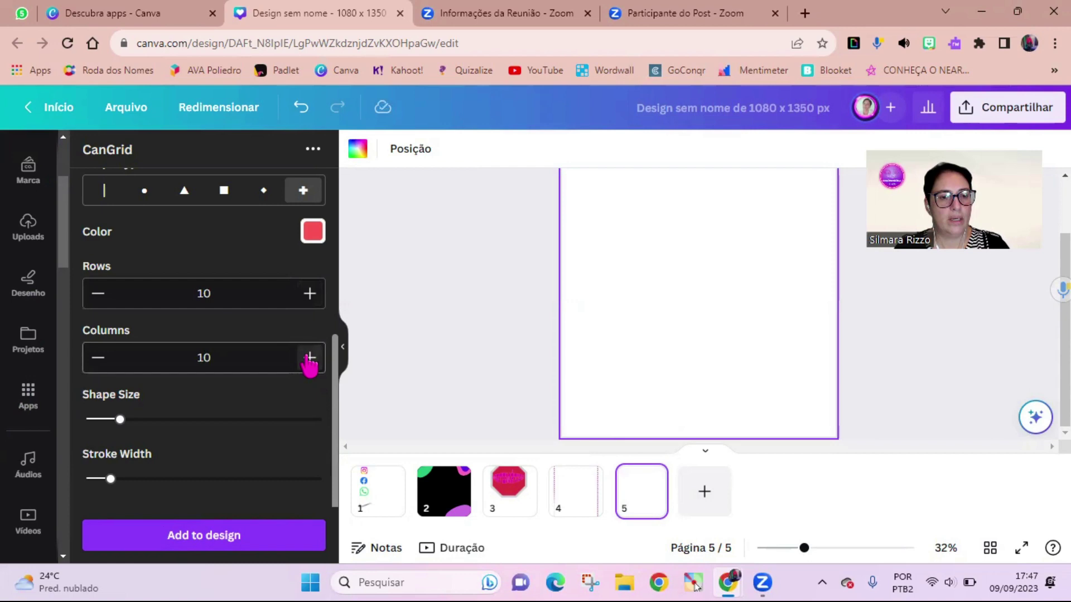
# Set the plus signs' shape size to 16, and try a thick stroke before reducing the stroke width slightly below its initial setting.
pyautogui.scroll(2, 128, 450)
pyautogui.moveTo(126, 500)
pyautogui.mouseDown()
pyautogui.moveTo(165, 499)
pyautogui.moveTo(123, 499)
pyautogui.mouseUp()
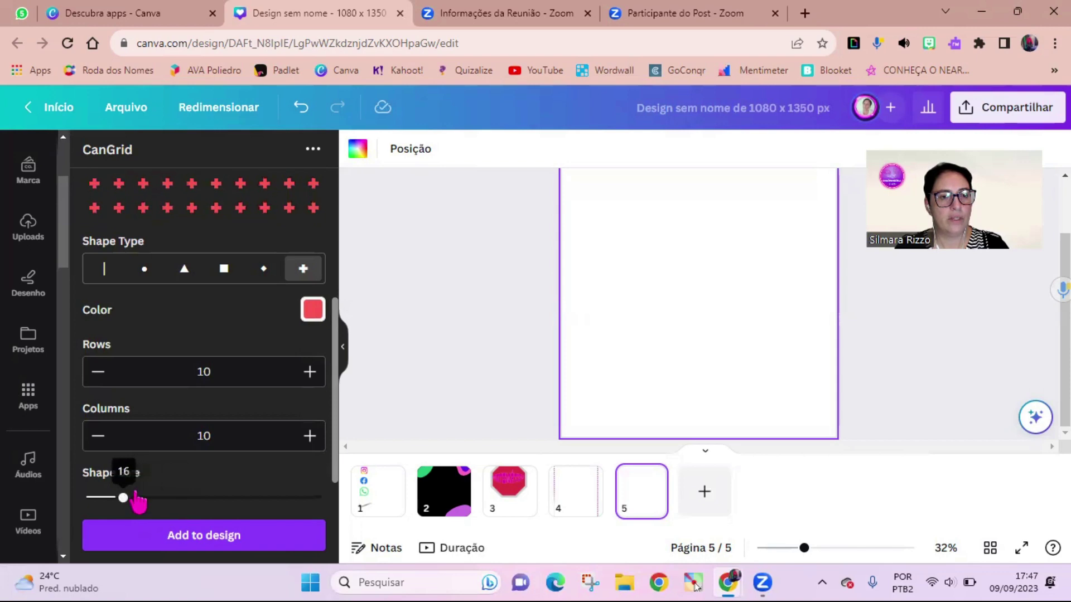
pyautogui.scroll(-1, 223, 479)
pyautogui.scroll(-2, 223, 479)
pyautogui.moveTo(110, 429); pyautogui.dragTo(167, 428)
pyautogui.scroll(3, 174, 435)
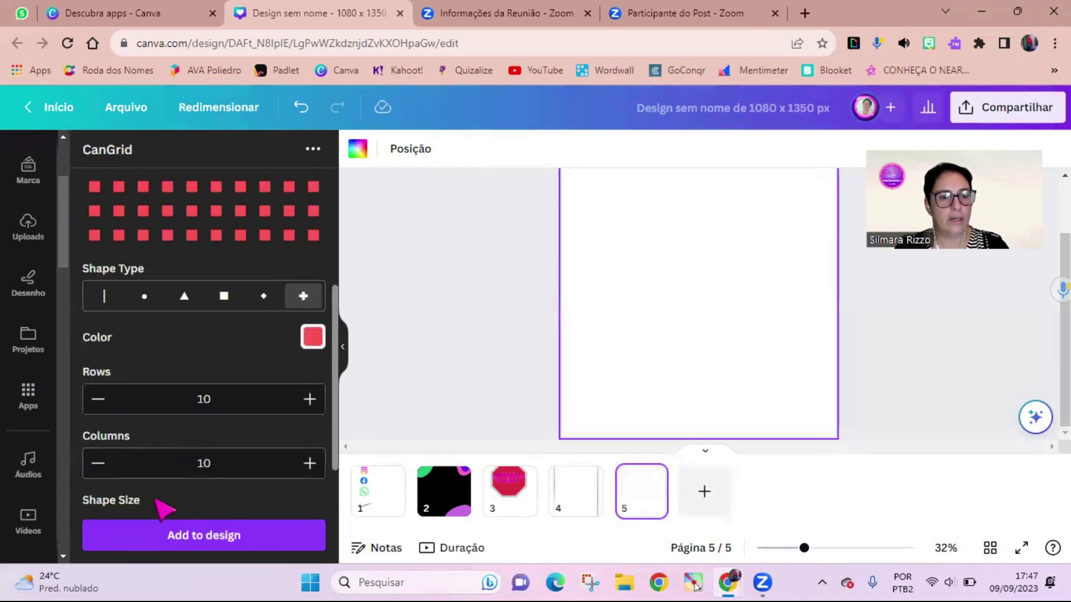
pyautogui.scroll(-2, 159, 508)
pyautogui.moveTo(168, 506)
pyautogui.moveTo(168, 508); pyautogui.dragTo(105, 505)
pyautogui.scroll(6, 206, 426)
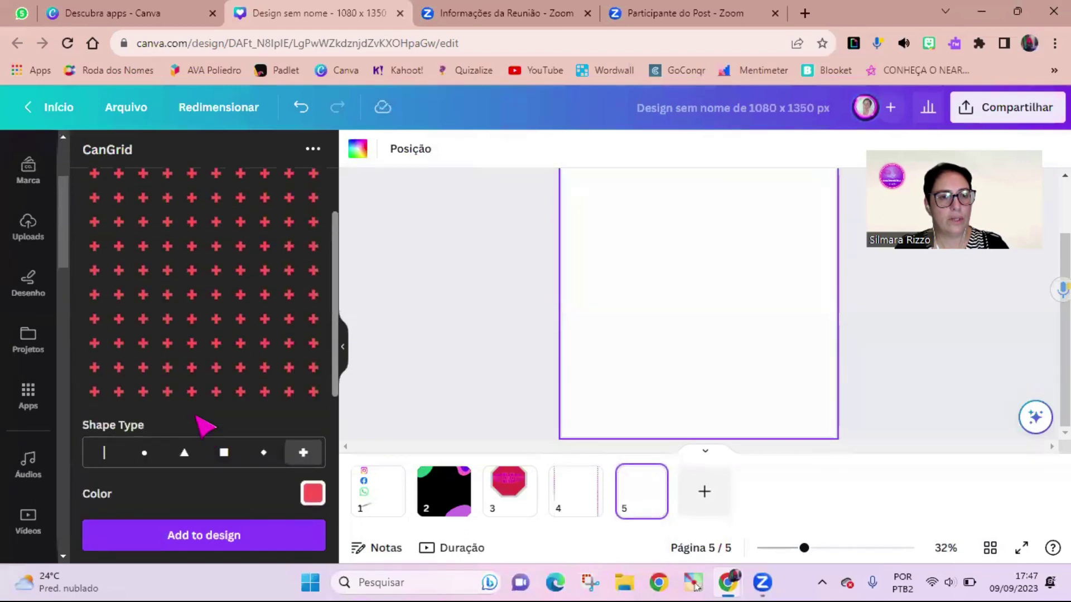
# Preview a rotation of the grid's plus signs and return the rotation to zero.
pyautogui.scroll(-5, 199, 509)
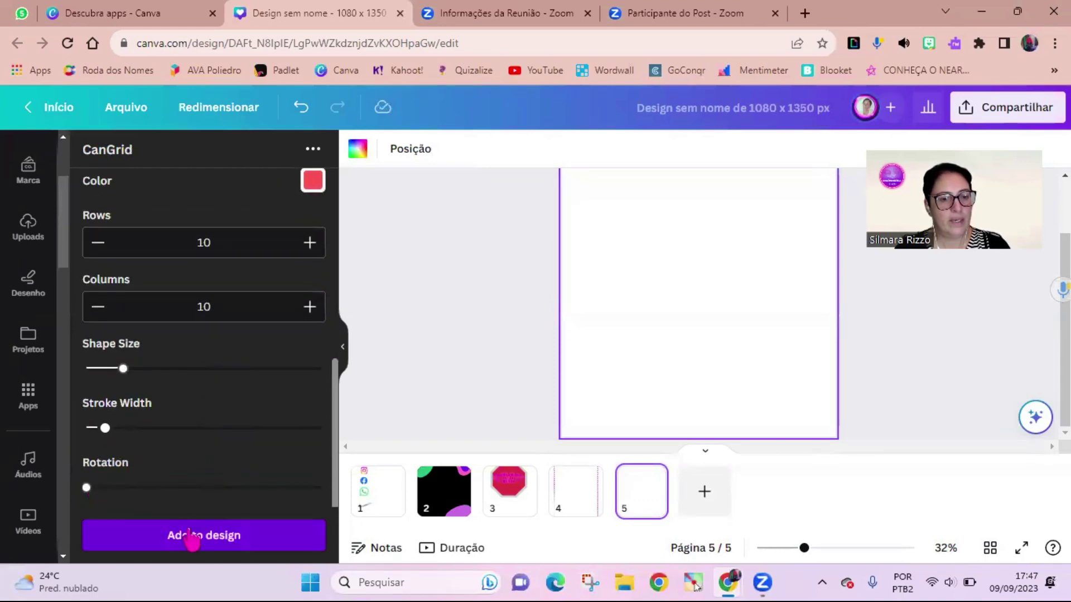
pyautogui.moveTo(87, 489); pyautogui.dragTo(157, 508)
pyautogui.scroll(4, 238, 437)
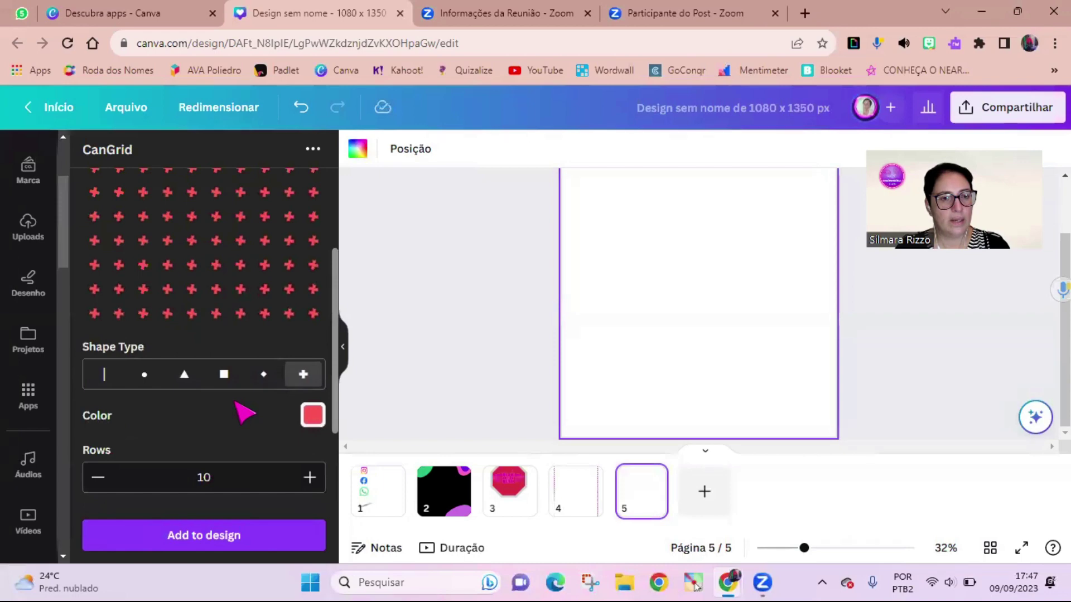
pyautogui.scroll(-3, 240, 411)
pyautogui.scroll(2, 143, 519)
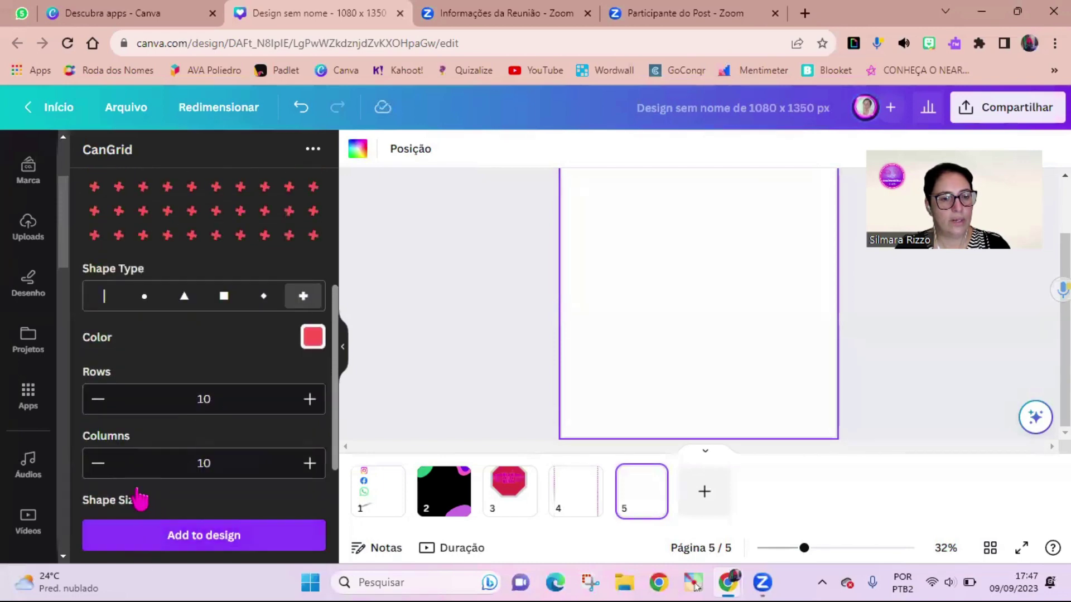
pyautogui.scroll(-3, 139, 498)
pyautogui.moveTo(149, 488); pyautogui.dragTo(86, 489)
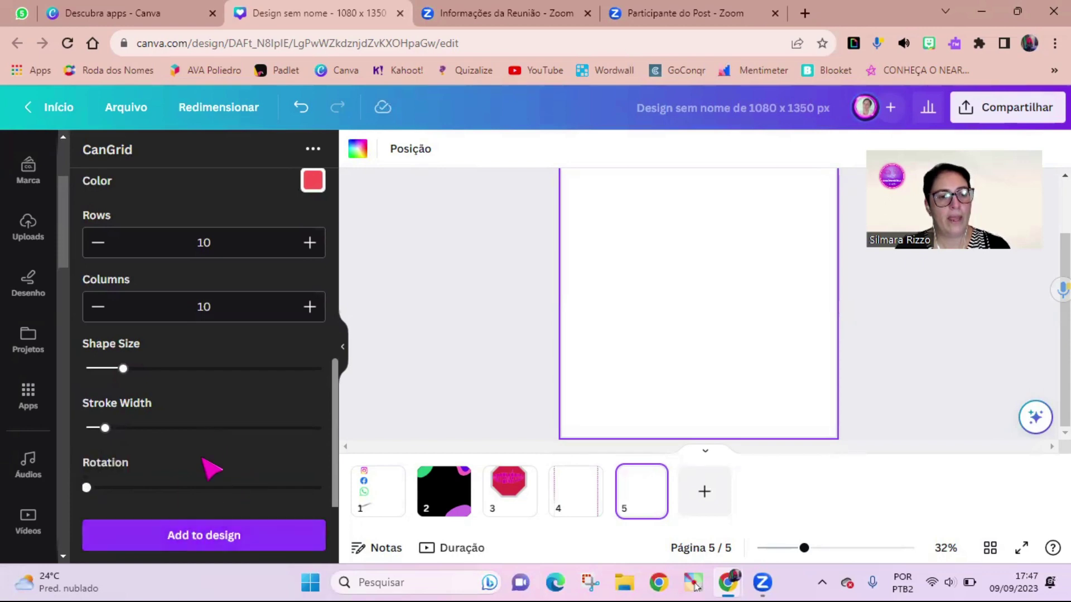
# Add the plus-sign grid to page 5 and enlarge it to about half the page width.
pyautogui.click(191, 537)
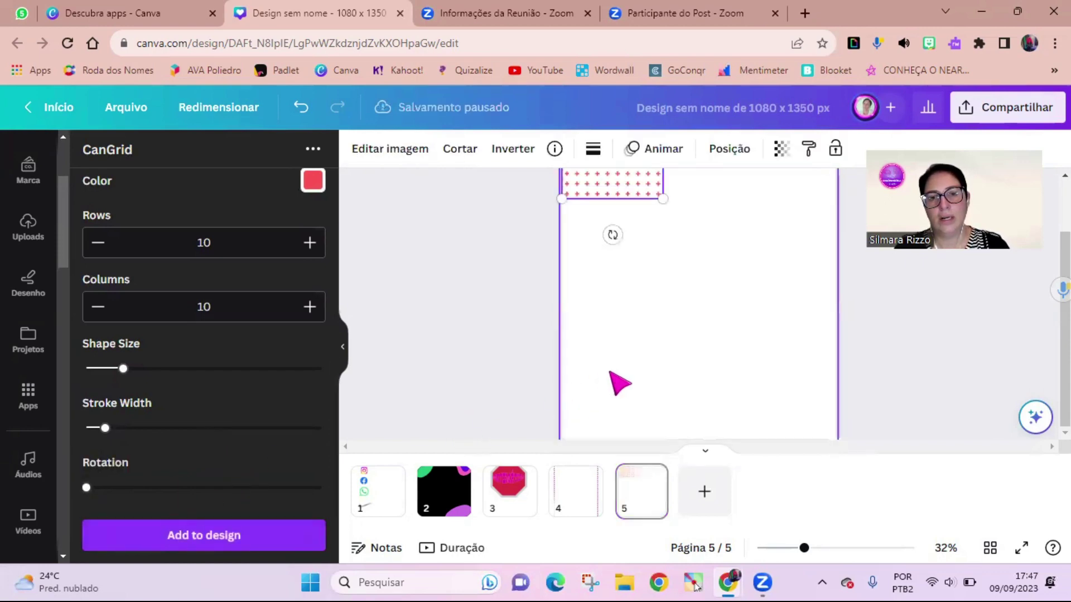
pyautogui.scroll(2, 619, 383)
pyautogui.moveTo(663, 268); pyautogui.dragTo(704, 310)
pyautogui.scroll(-2, 765, 342)
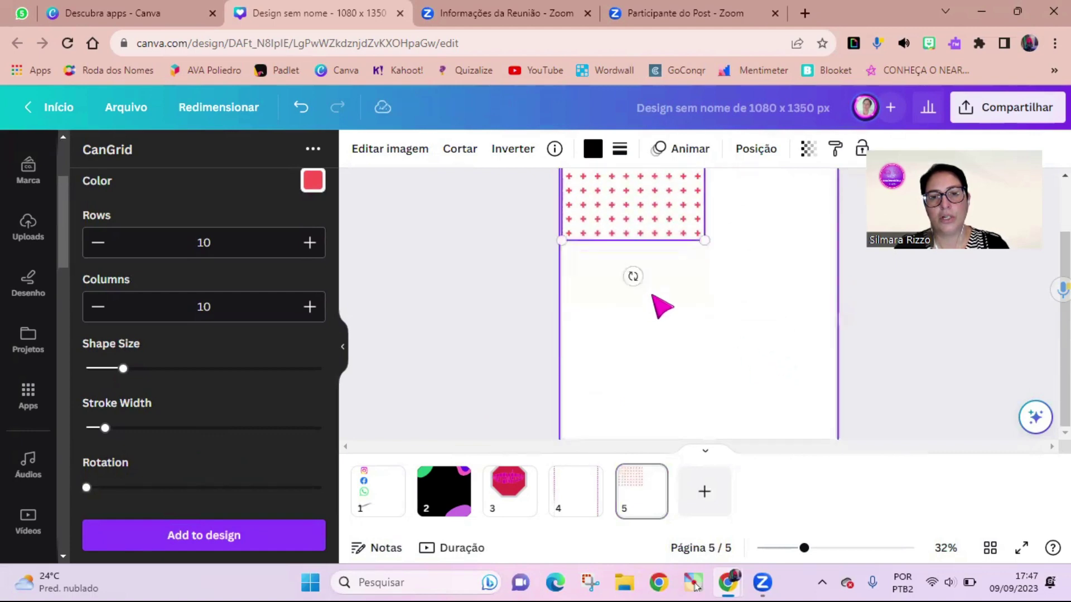
pyautogui.scroll(2, 658, 301)
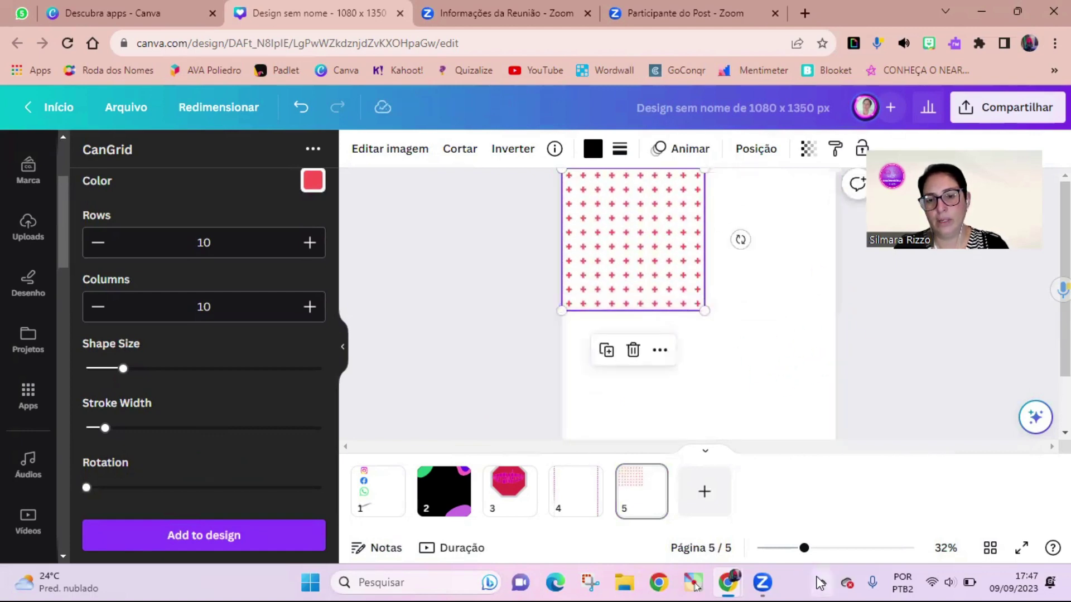
# Try the grid overhanging the page's upper-left corner with a copy at the lower-right corner, and delete the copy.
pyautogui.moveTo(804, 549); pyautogui.dragTo(788, 549)
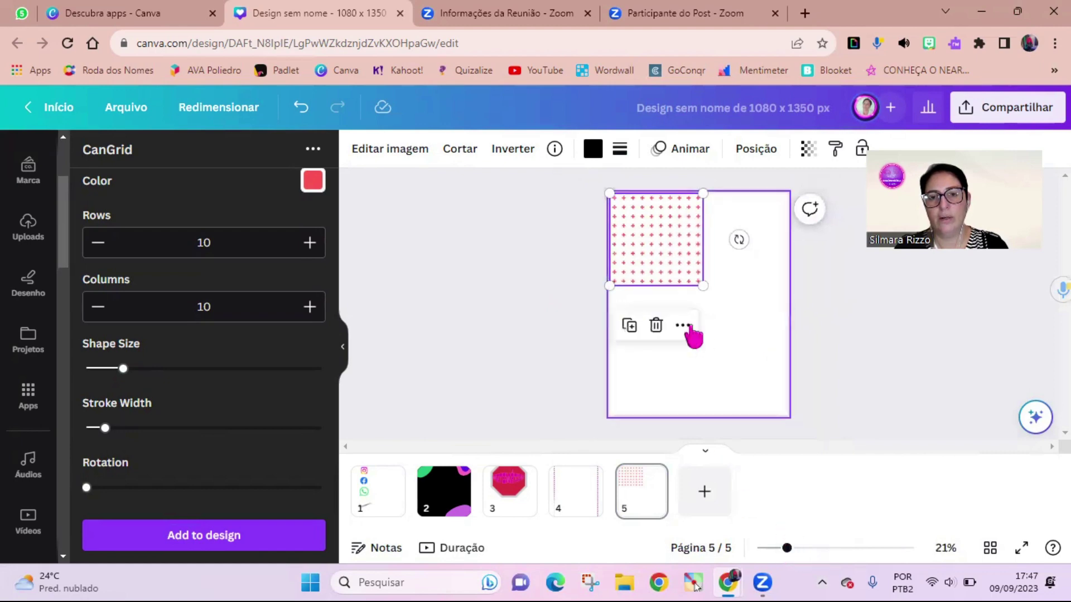
pyautogui.moveTo(664, 258); pyautogui.dragTo(615, 227)
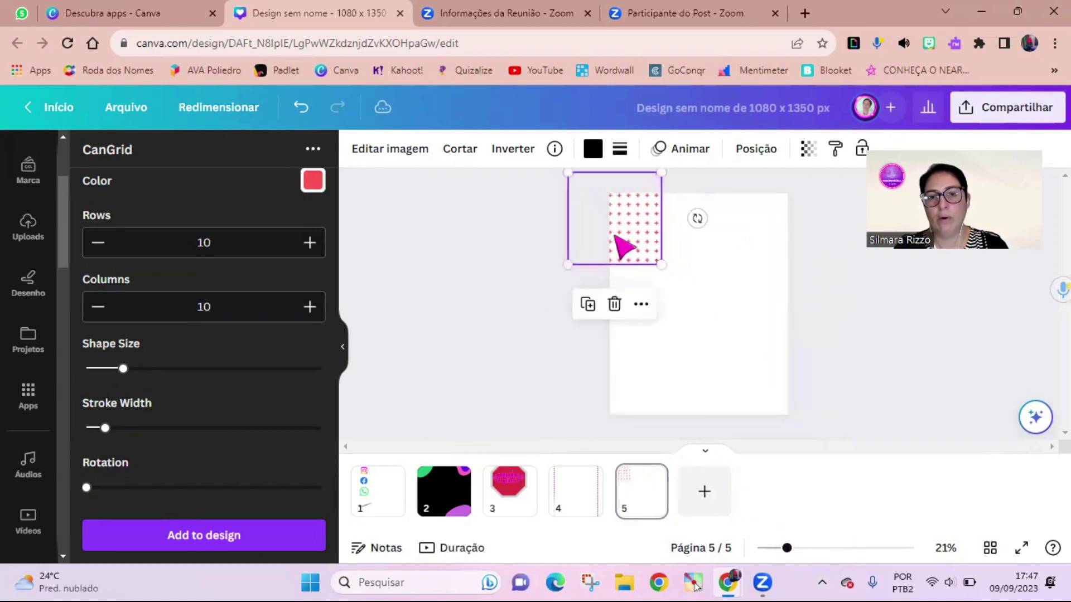
pyautogui.moveTo(614, 237); pyautogui.dragTo(789, 426)
pyautogui.click(525, 312)
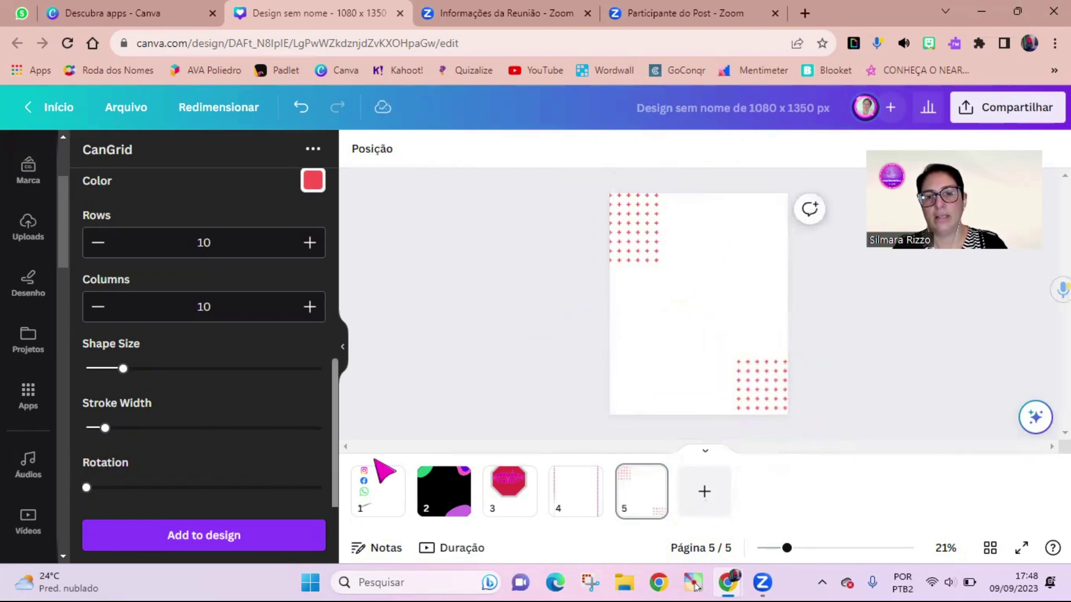
pyautogui.click(777, 391)
pyautogui.press('Delete')
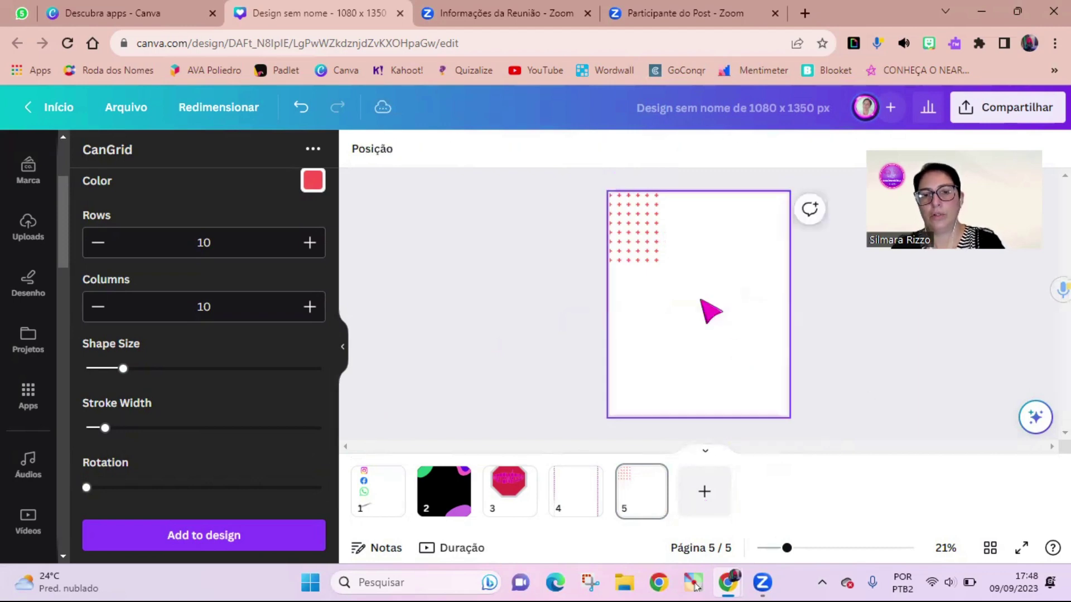
# Enlarge the grid to most of the page width and place it overhanging the page's upper-left corner.
pyautogui.click(636, 241)
pyautogui.moveTo(636, 241); pyautogui.dragTo(687, 269)
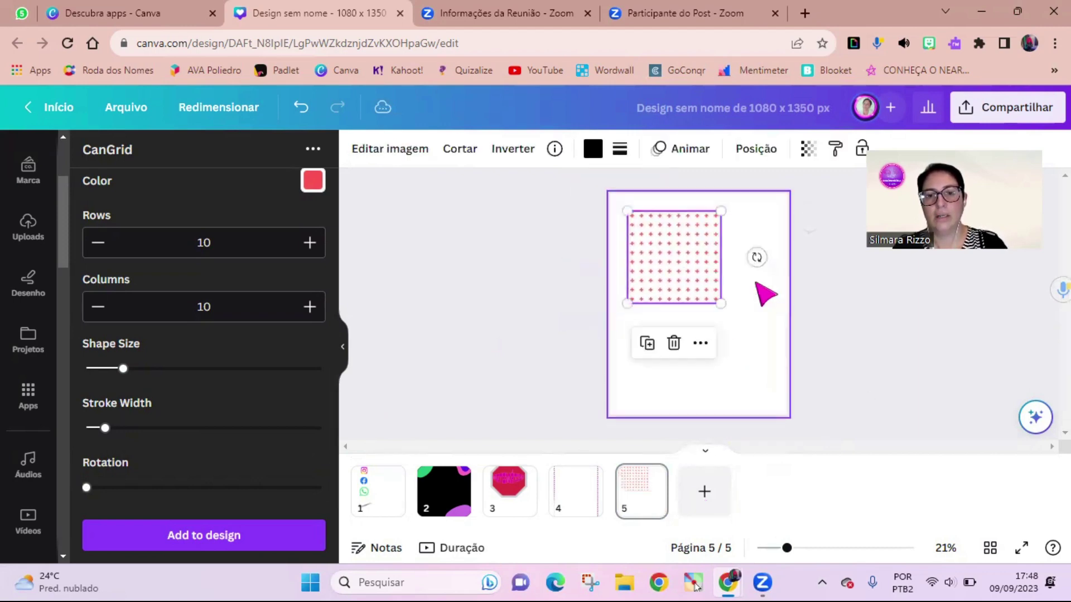
pyautogui.moveTo(721, 303); pyautogui.dragTo(705, 350)
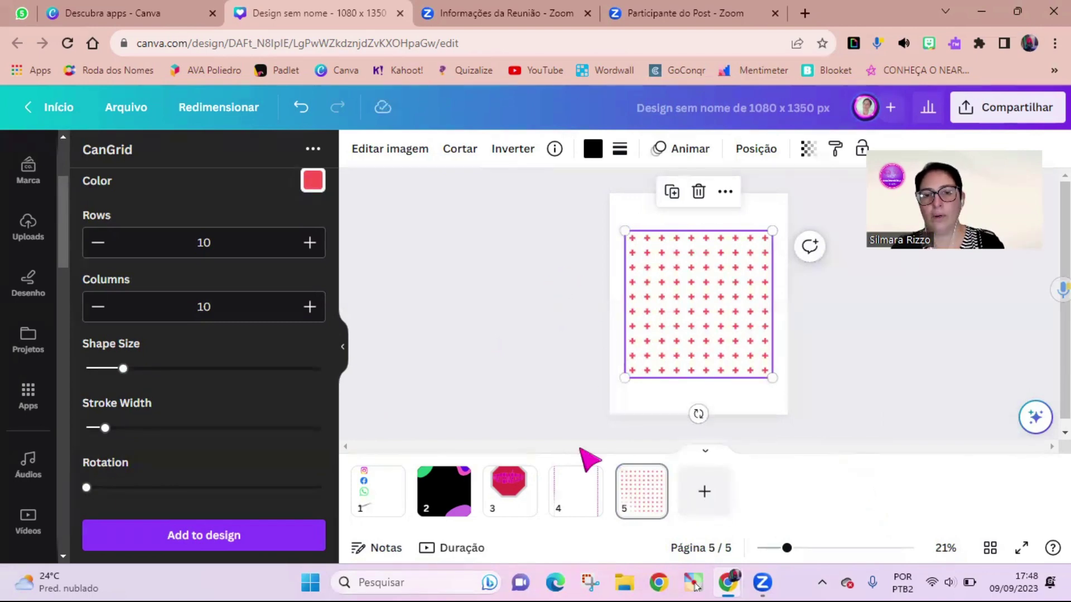
pyautogui.moveTo(736, 329); pyautogui.dragTo(620, 246)
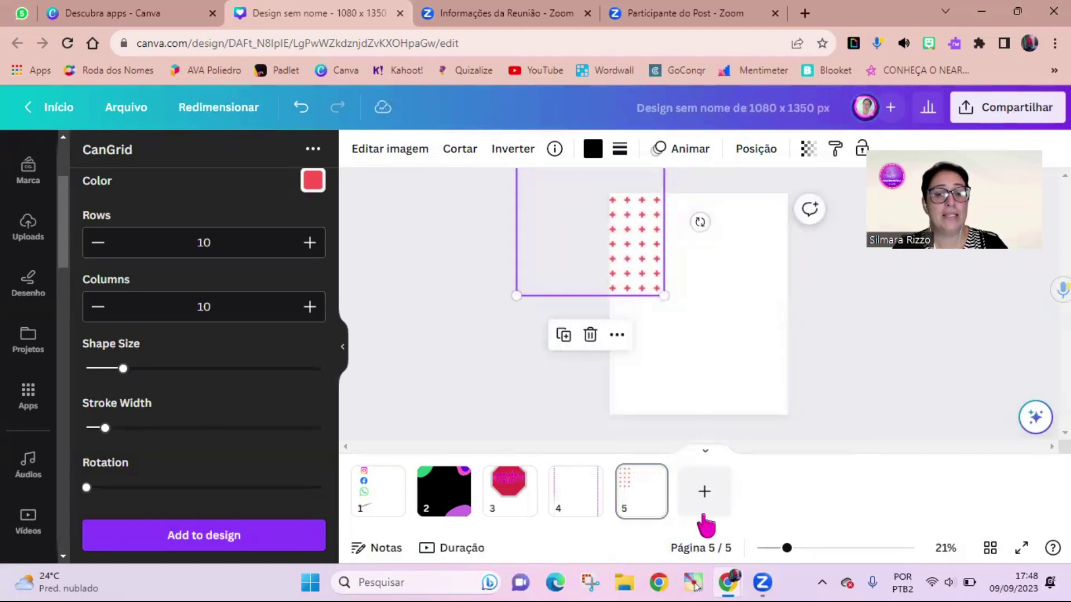
# Add a blank page 6 and open the Bingo Cards app.
pyautogui.click(706, 494)
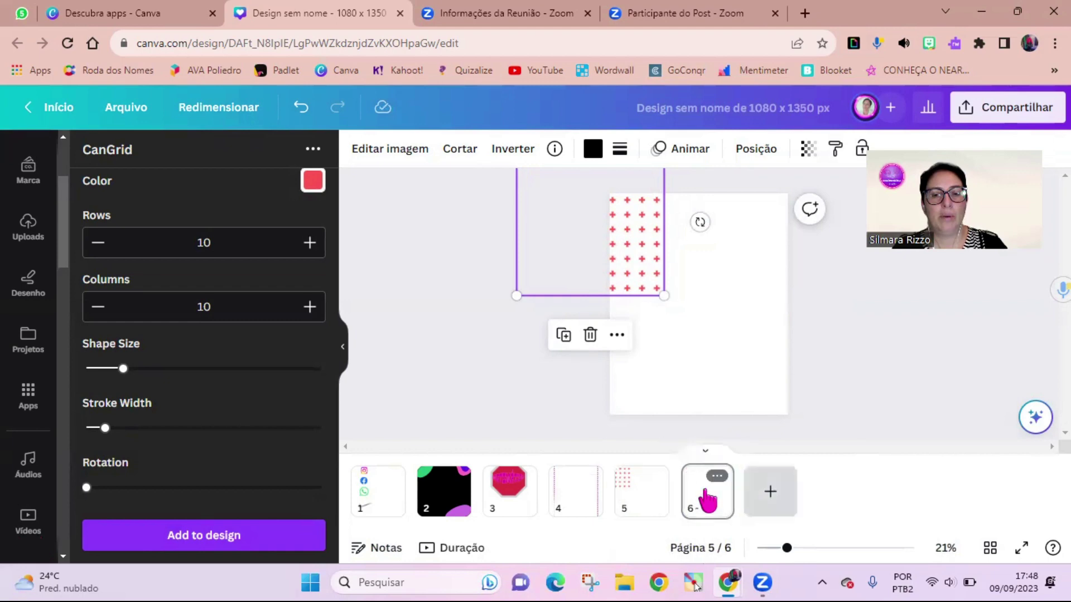
pyautogui.click(26, 402)
pyautogui.scroll(-5, 173, 373)
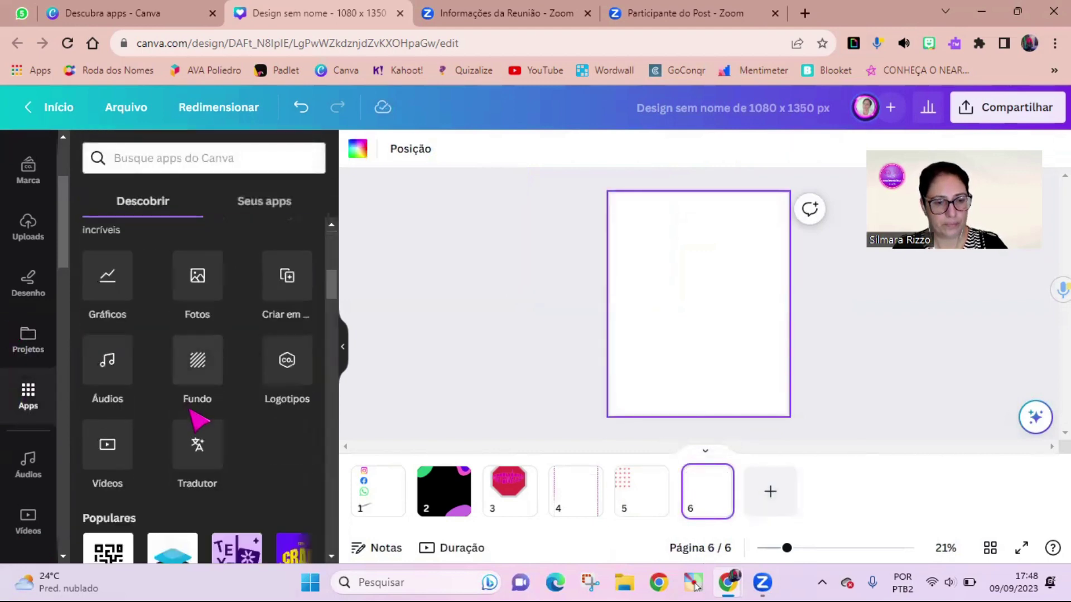
pyautogui.scroll(-3, 192, 417)
pyautogui.scroll(-3, 175, 447)
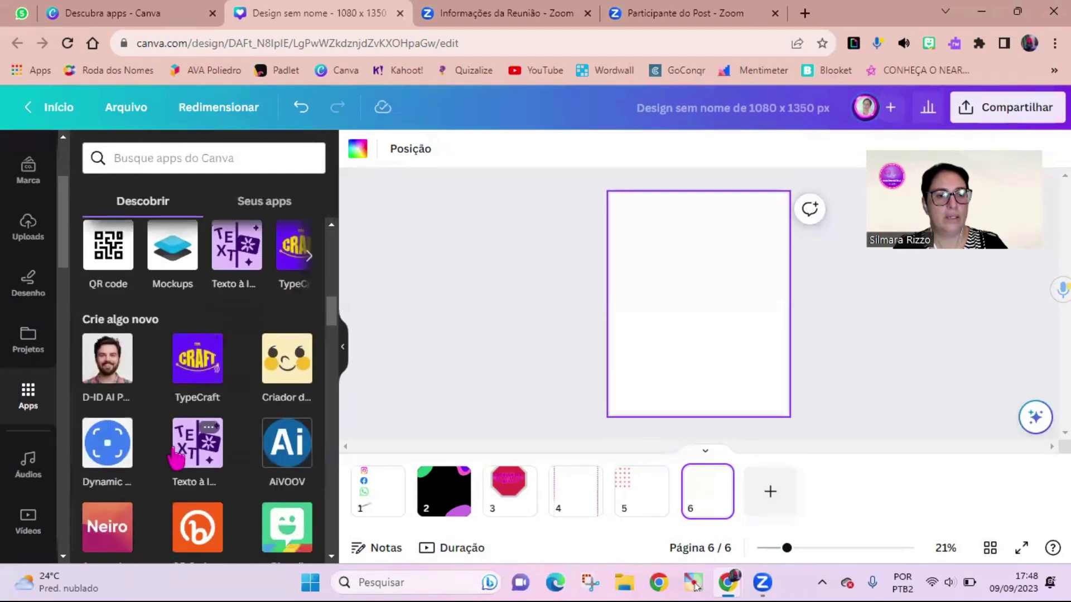
pyautogui.scroll(-2, 211, 395)
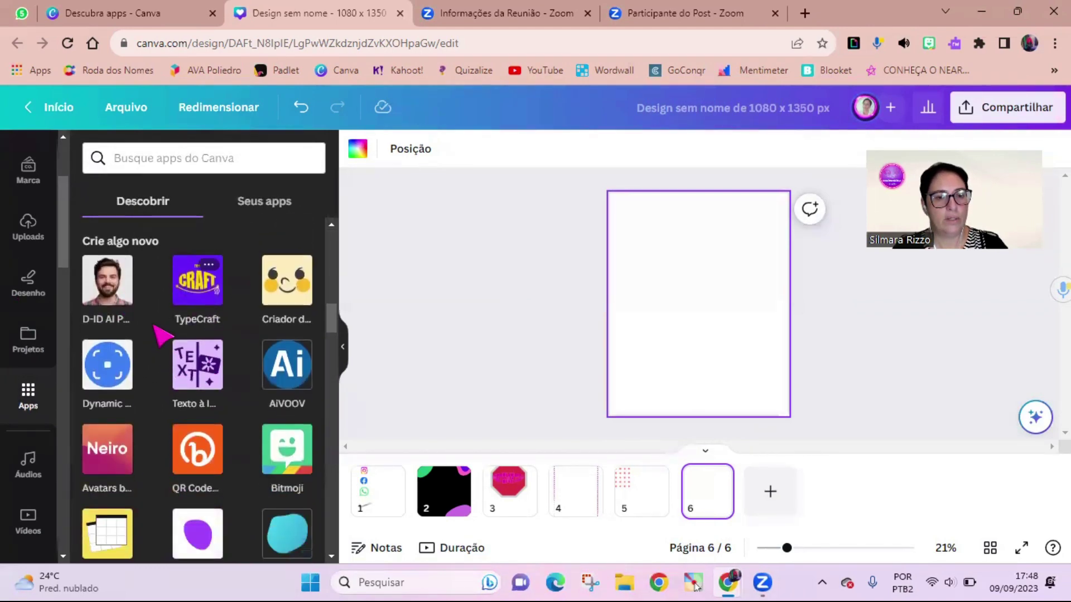
pyautogui.scroll(-3, 254, 438)
pyautogui.scroll(-2, 229, 481)
pyautogui.scroll(-2, 115, 494)
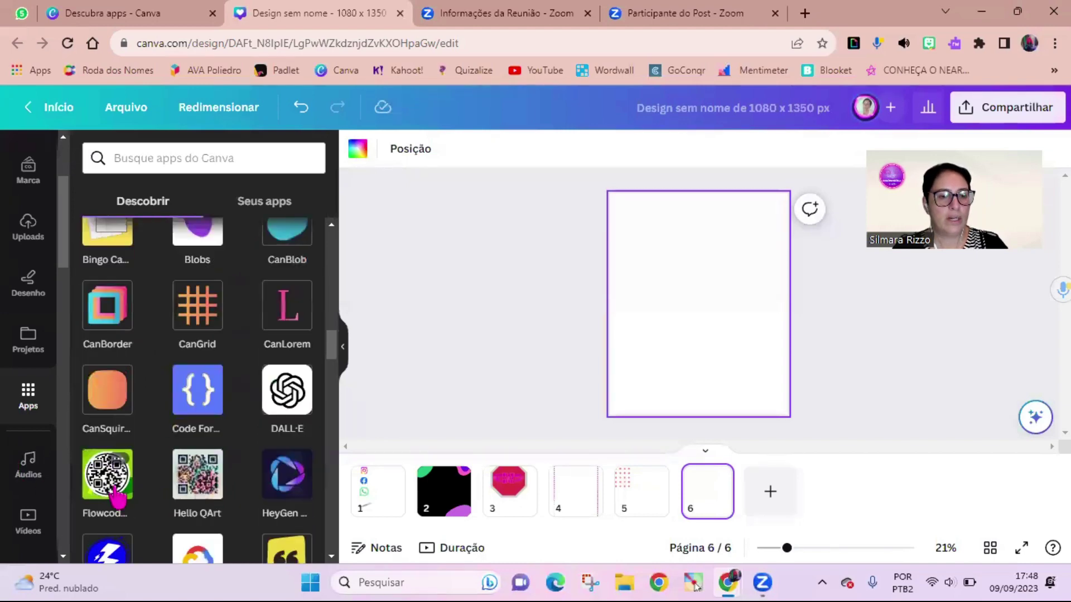
pyautogui.scroll(3, 120, 504)
pyautogui.click(104, 390)
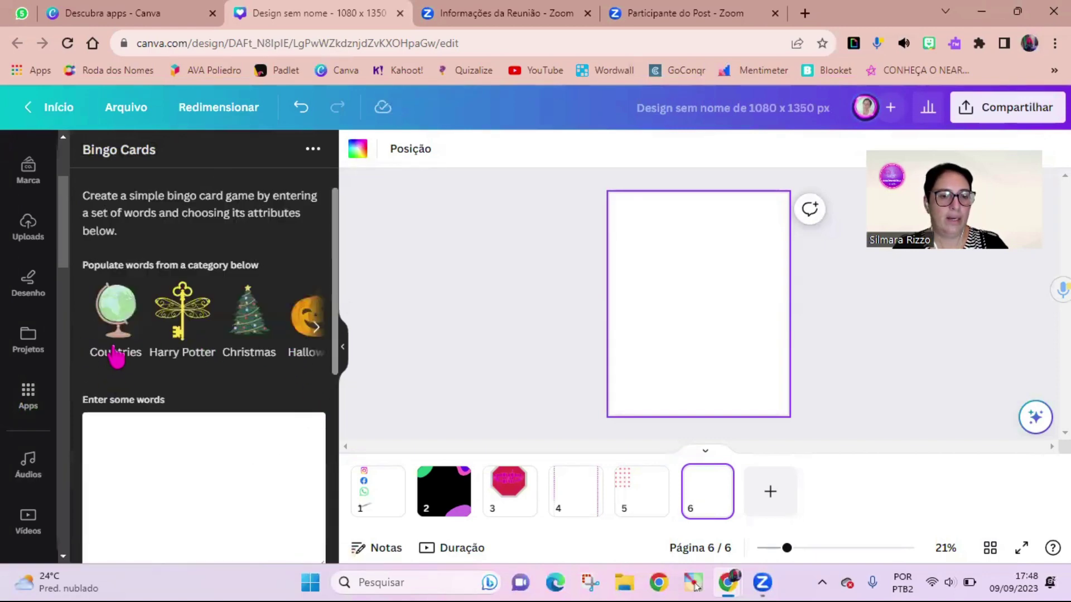
# Look through the bingo word categories and the available grid sizes, keeping the 3x3 grid.
pyautogui.click(316, 333)
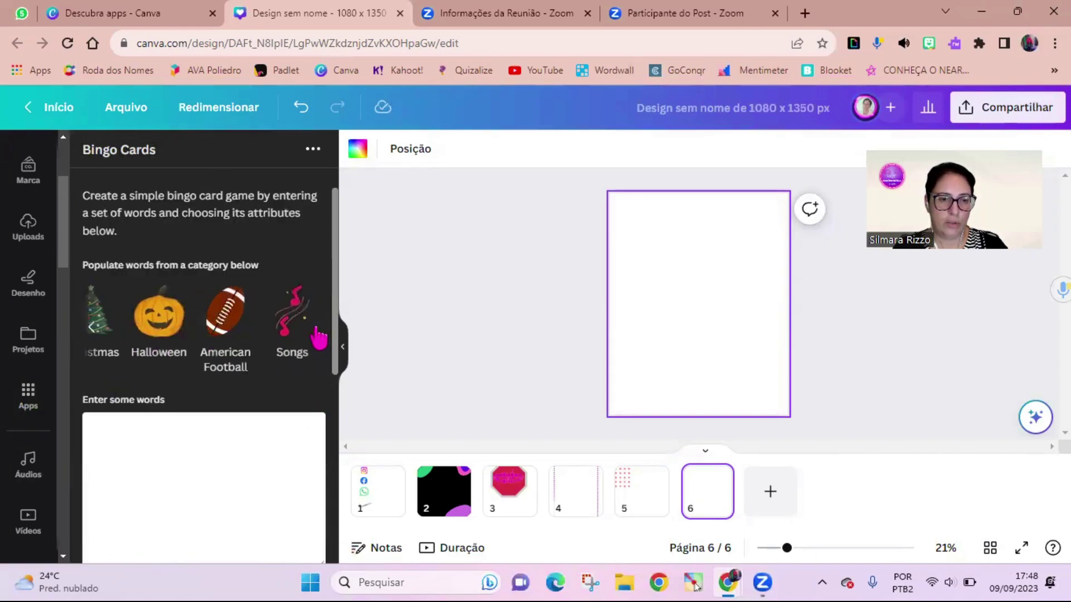
pyautogui.scroll(-3, 154, 417)
pyautogui.click(110, 282)
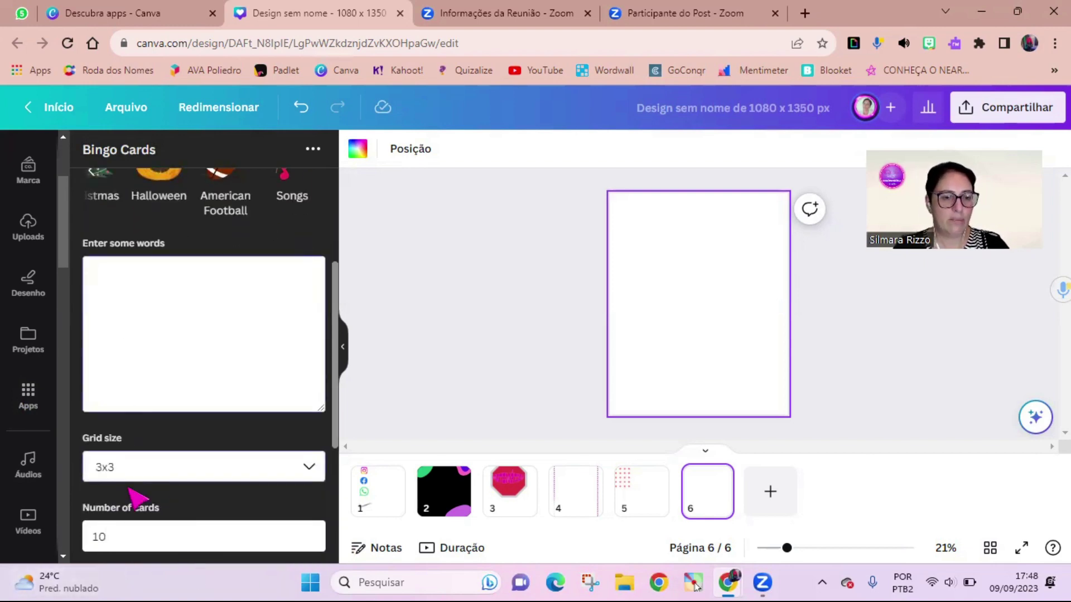
pyautogui.click(309, 469)
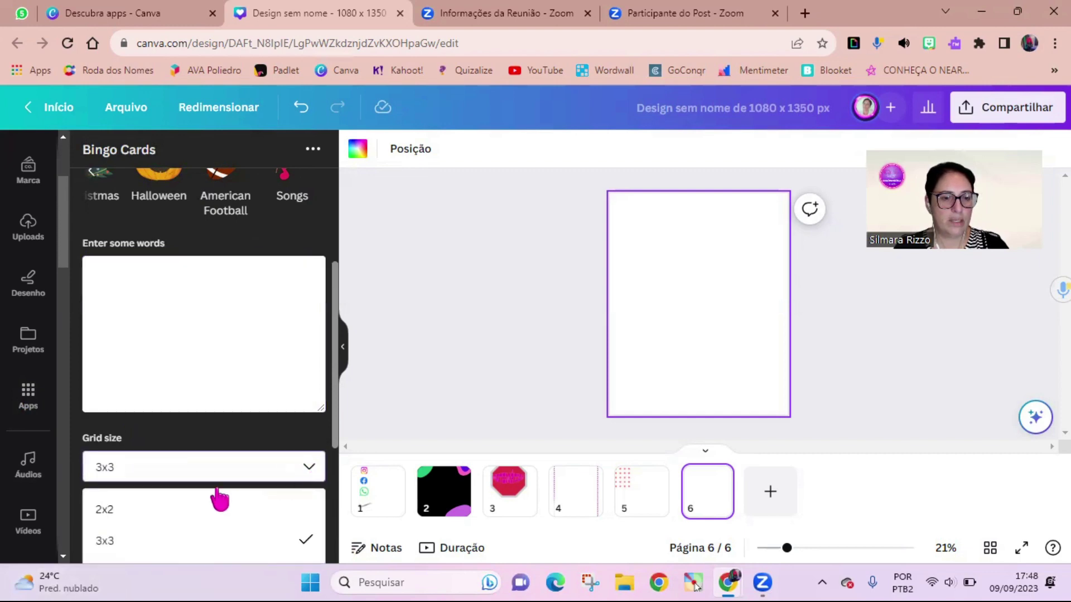
pyautogui.scroll(-3, 216, 497)
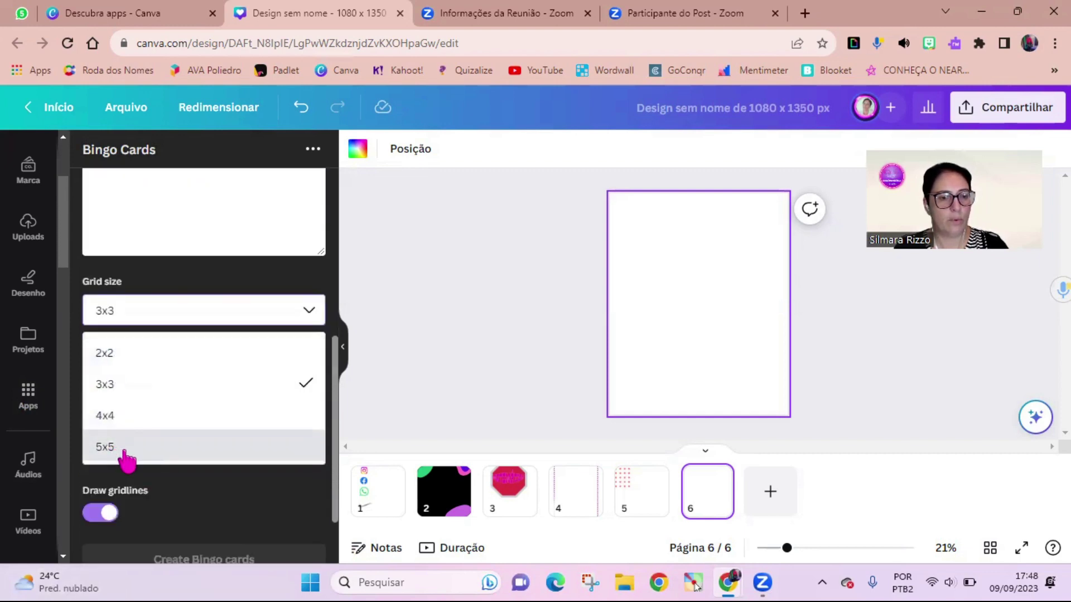
pyautogui.click(125, 311)
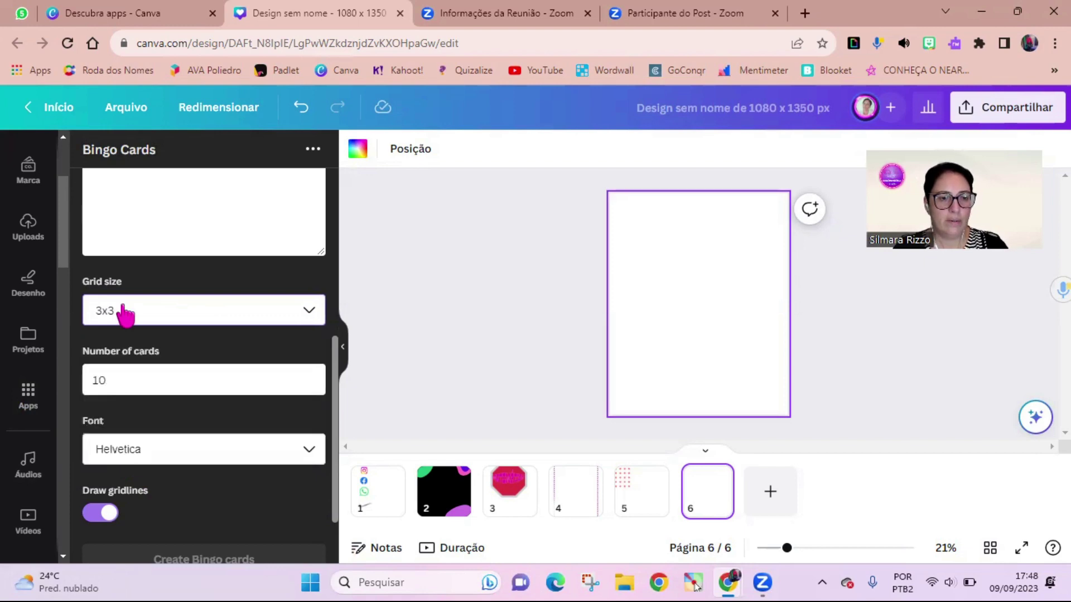
# Enter the bingo words 7X9, 3X4, 5X2, 7X7, 9X8, 4X9, 6X6, 5X7 and 9X6, one per line.
pyautogui.click(112, 347)
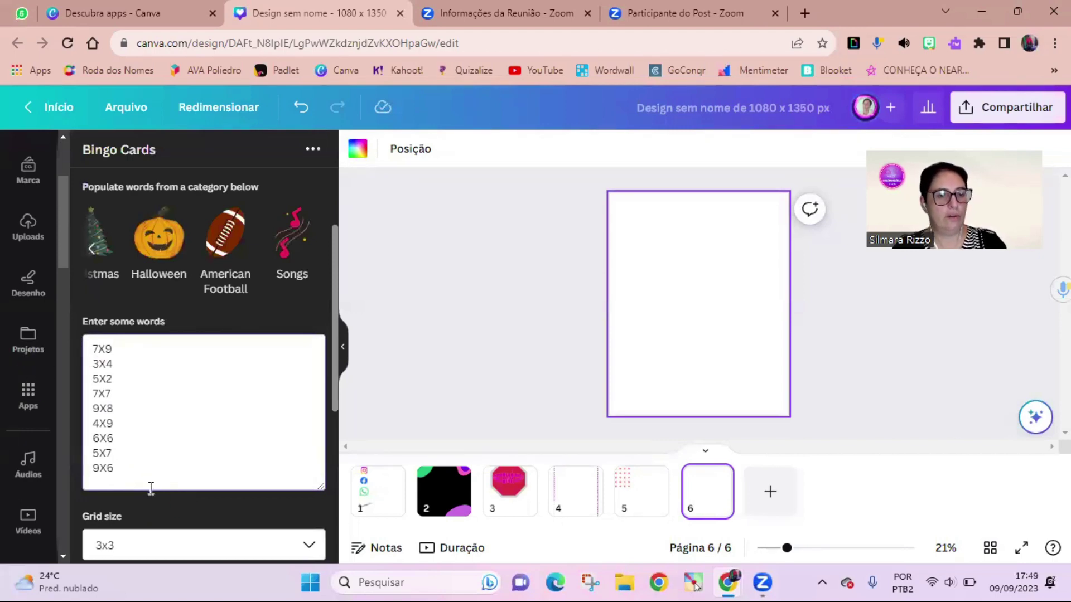
pyautogui.scroll(-2, 254, 481)
pyautogui.scroll(-1, 255, 481)
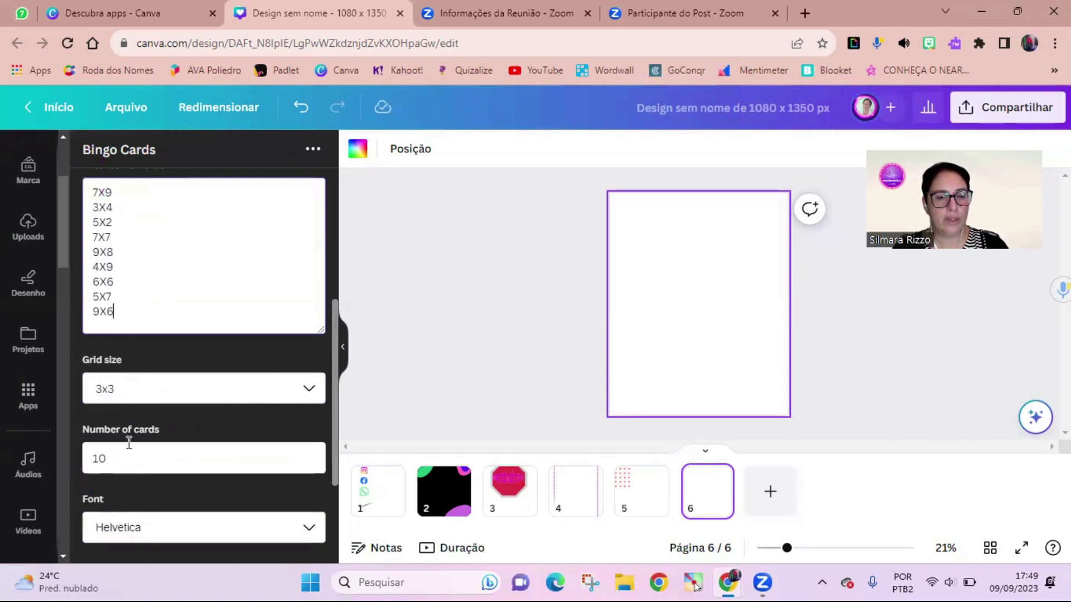
# Keep 10 as the number of cards, set the font to Arial Black and create the Bingo cards.
pyautogui.moveTo(109, 459); pyautogui.dragTo(94, 458)
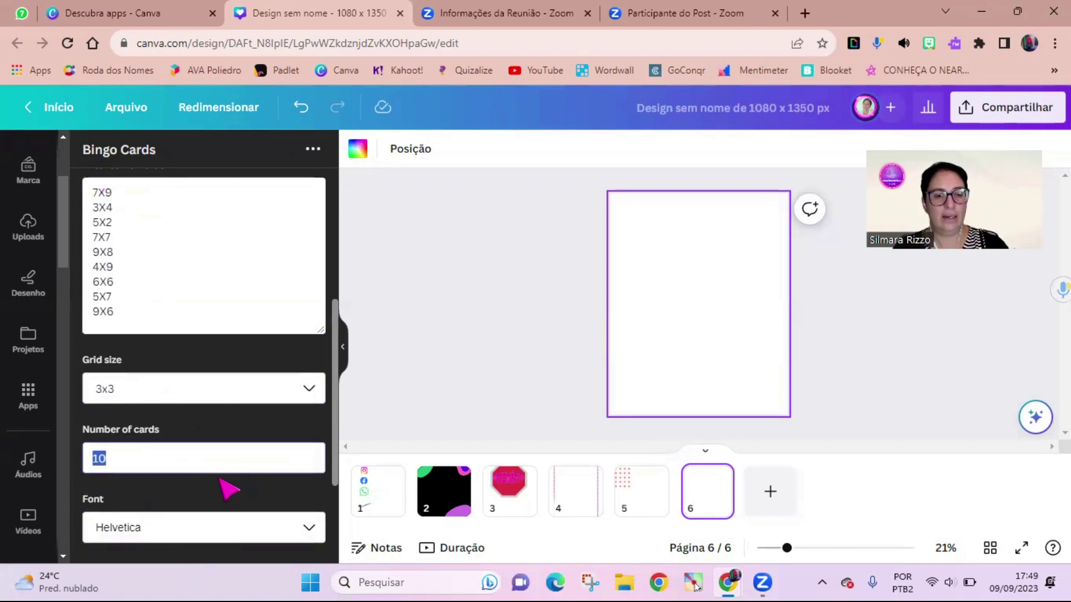
pyautogui.scroll(-2, 228, 487)
pyautogui.click(308, 451)
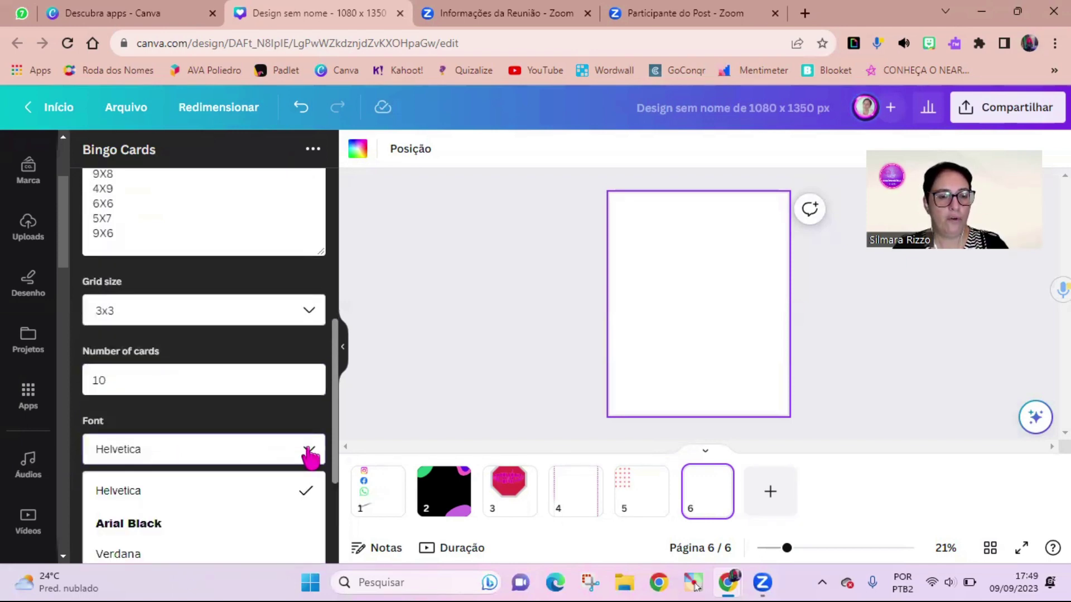
pyautogui.scroll(-3, 159, 490)
pyautogui.scroll(2, 148, 507)
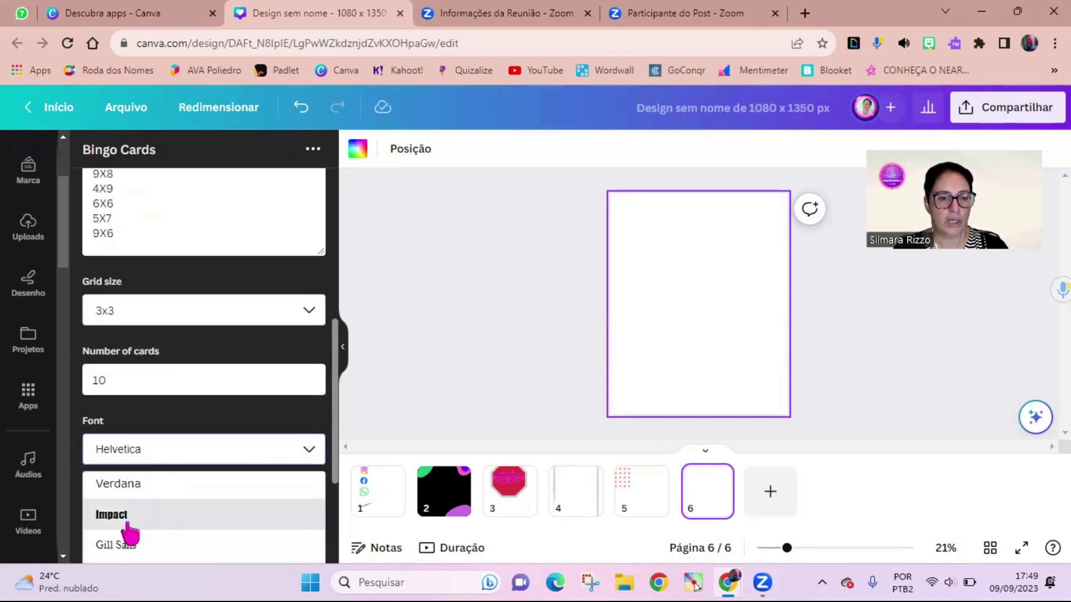
pyautogui.scroll(2, 126, 521)
pyautogui.click(141, 527)
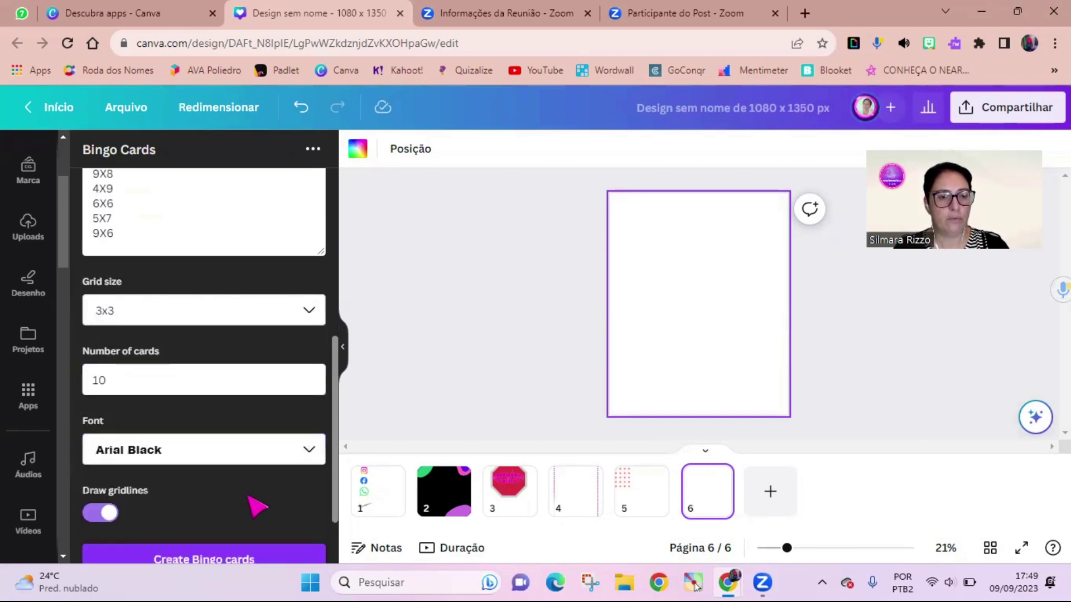
pyautogui.scroll(-1, 223, 480)
pyautogui.click(209, 522)
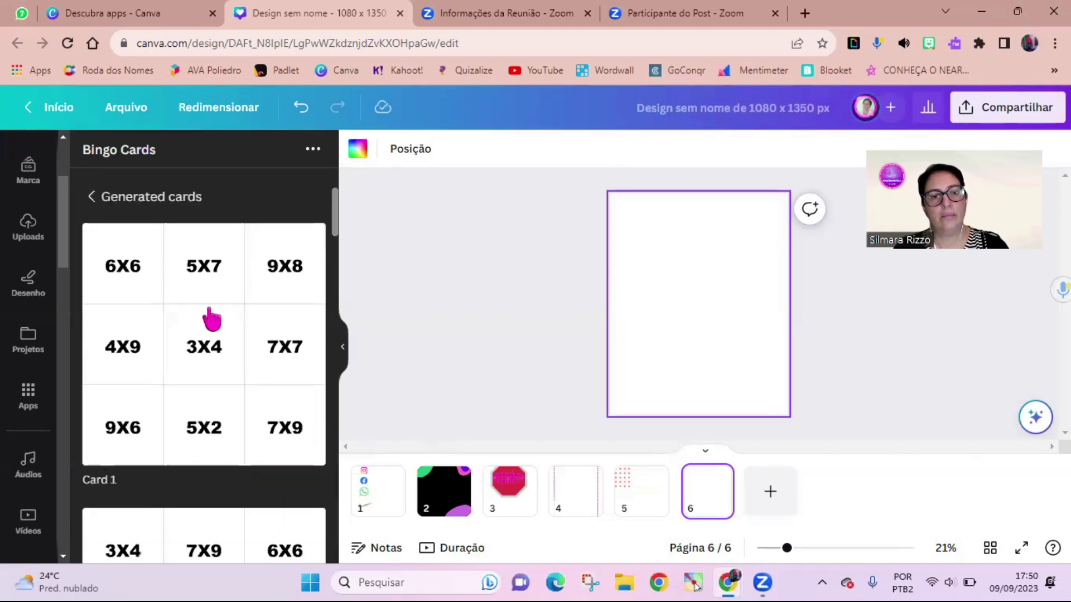
# Look through the generated 3x3 multiplication bingo cards from Card 1 to Card 10.
pyautogui.scroll(-1, 173, 313)
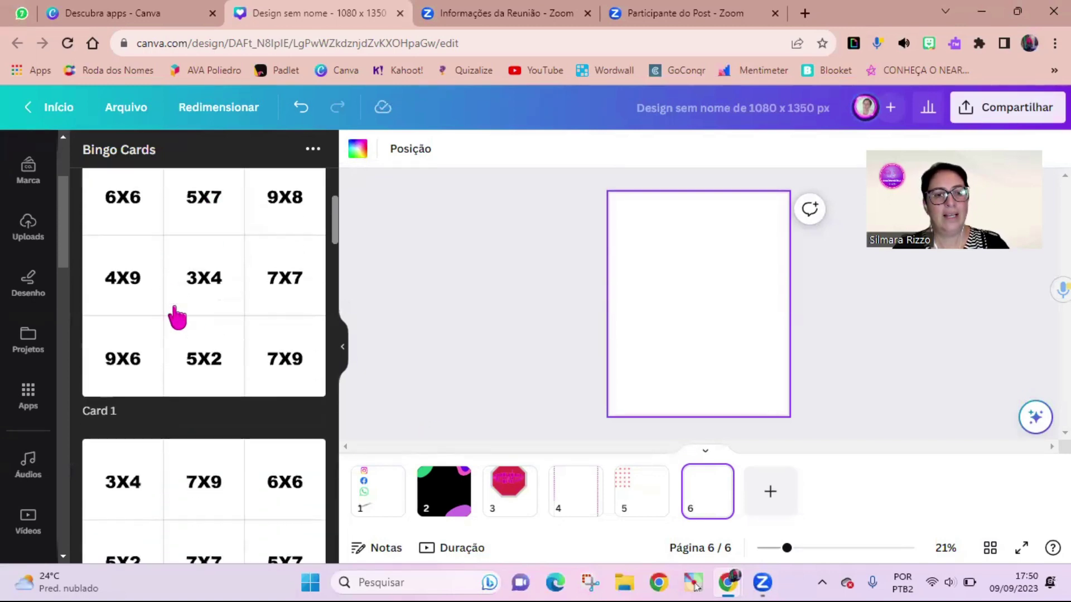
pyautogui.scroll(-10, 178, 318)
pyautogui.scroll(-13, 177, 335)
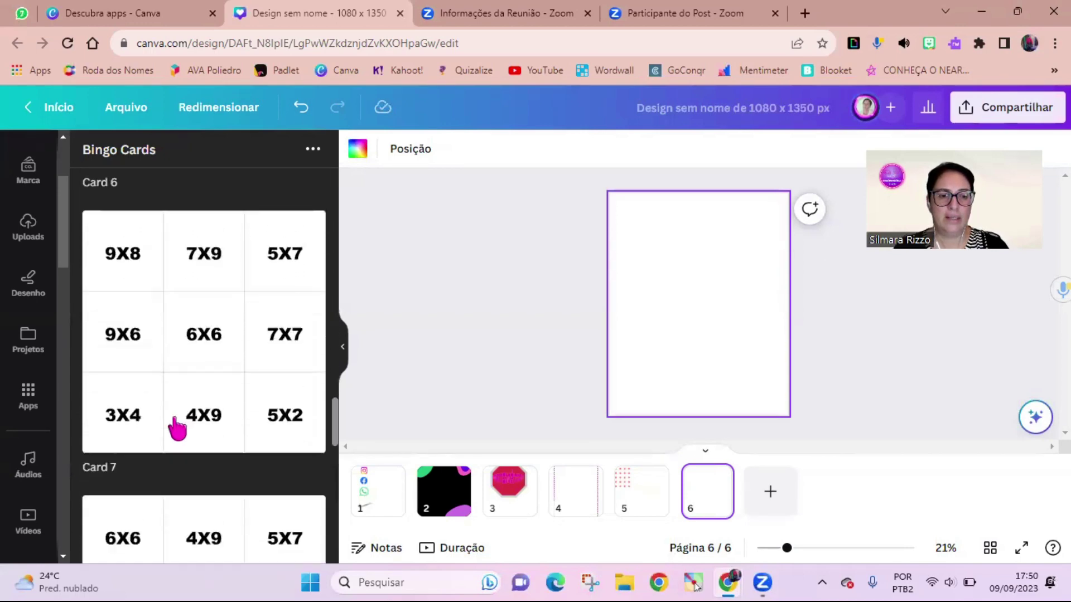
pyautogui.scroll(20, 158, 357)
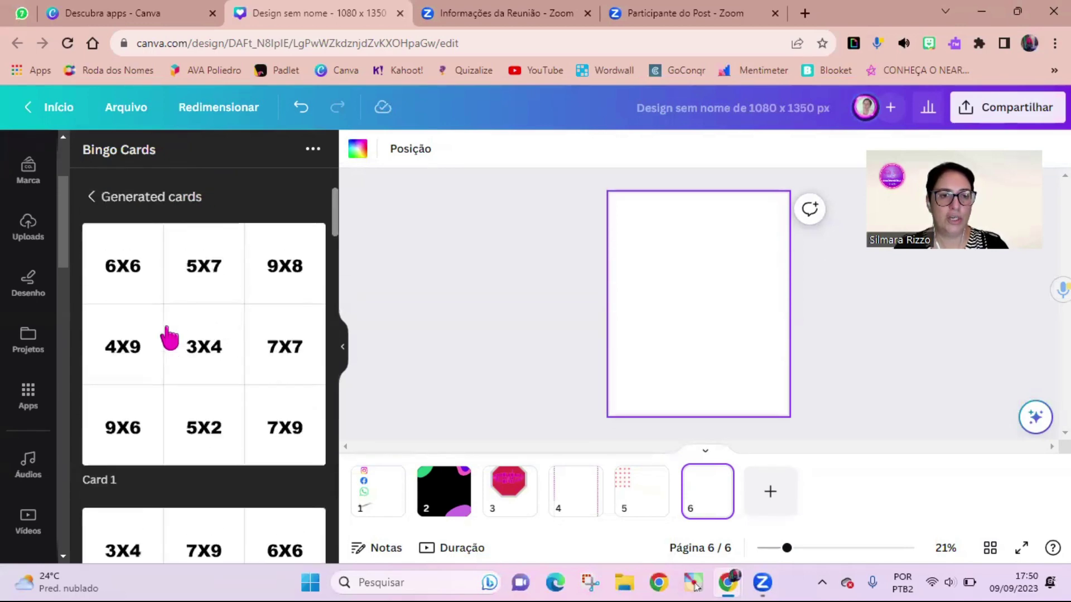
pyautogui.scroll(-10, 150, 349)
pyautogui.scroll(-20, 139, 404)
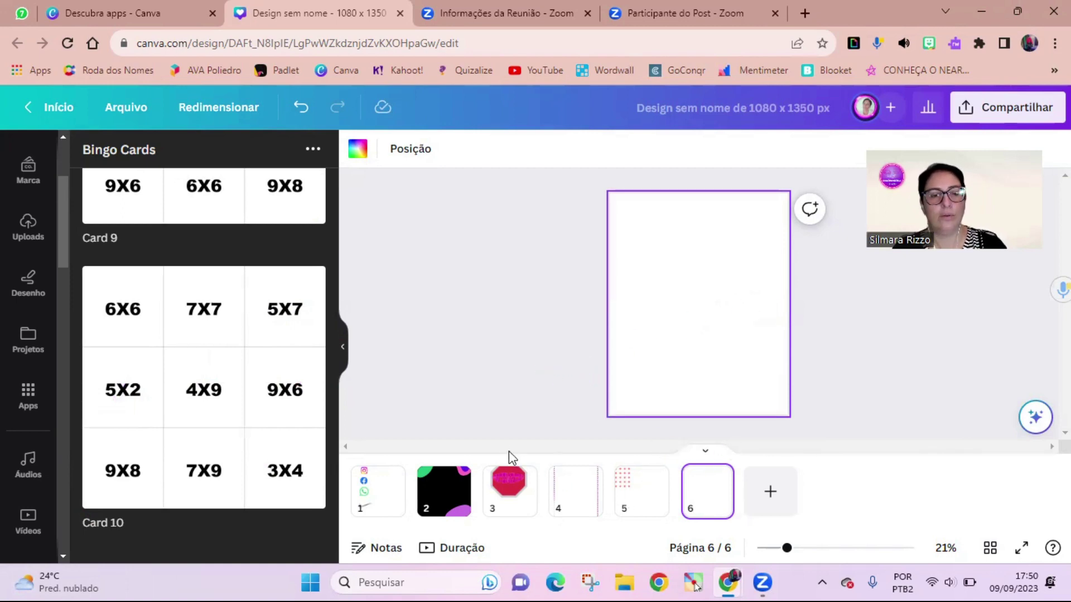
pyautogui.scroll(20, 246, 435)
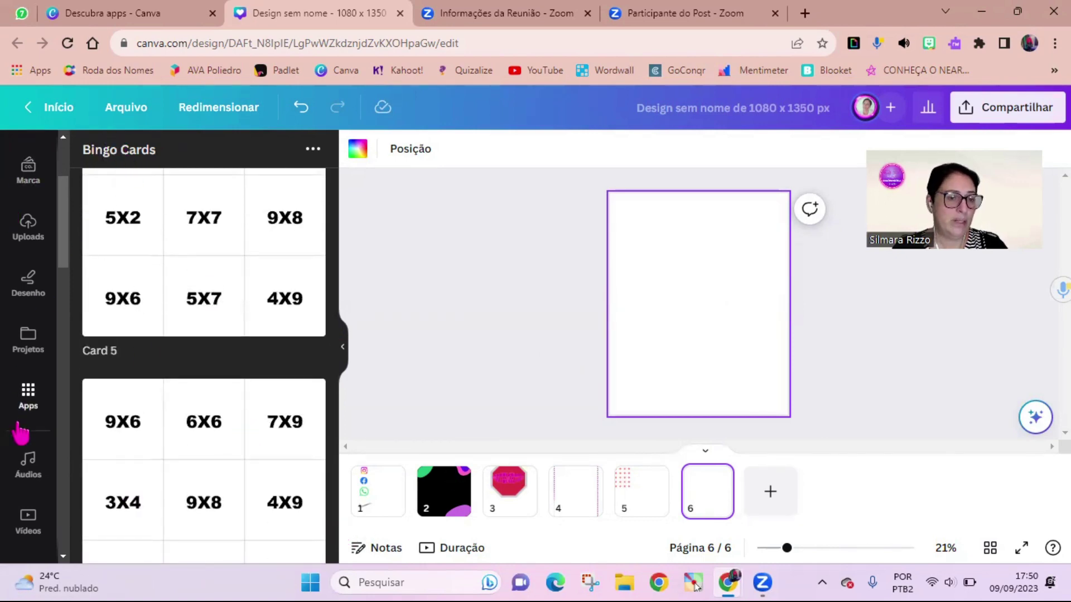
# Find the Hello QArt app among the Canva apps and open it.
pyautogui.scroll(-2, 26, 446)
pyautogui.click(27, 334)
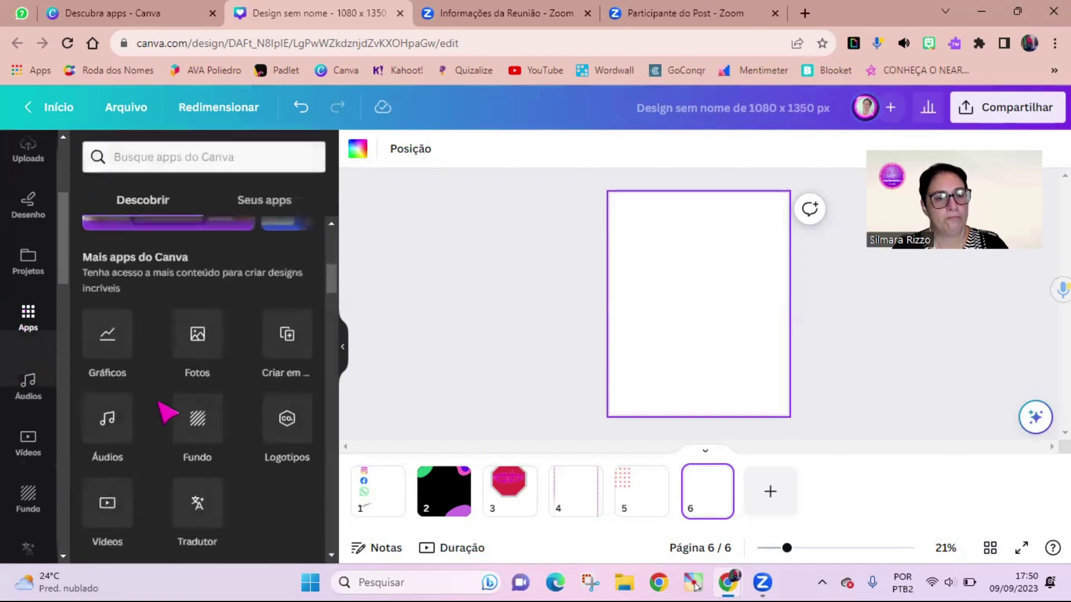
pyautogui.scroll(-5, 234, 446)
pyautogui.scroll(-3, 237, 450)
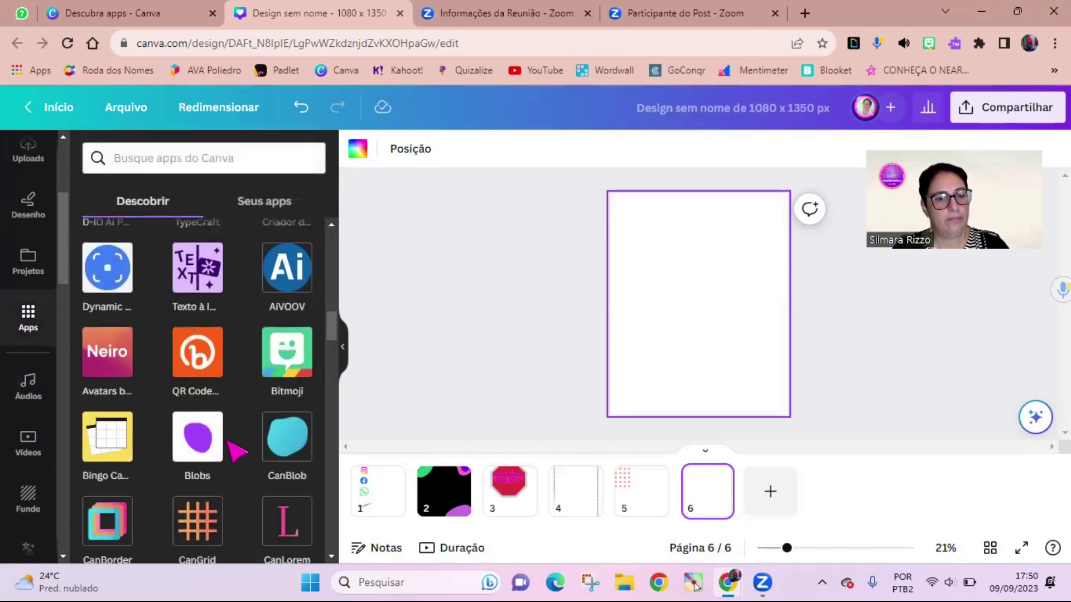
pyautogui.scroll(-4, 237, 453)
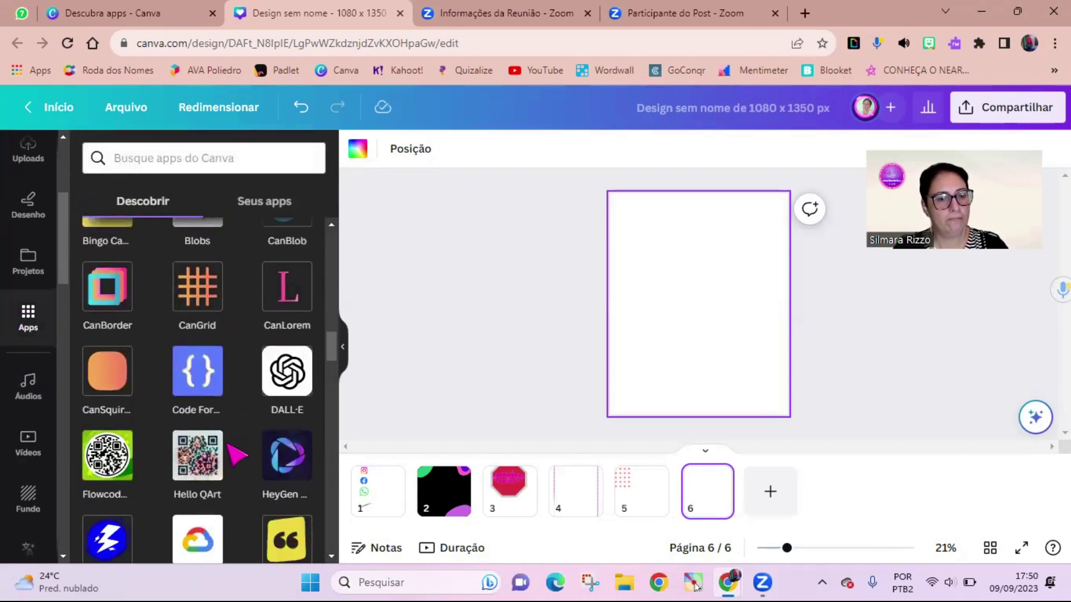
pyautogui.scroll(-4, 237, 454)
pyautogui.scroll(3, 238, 474)
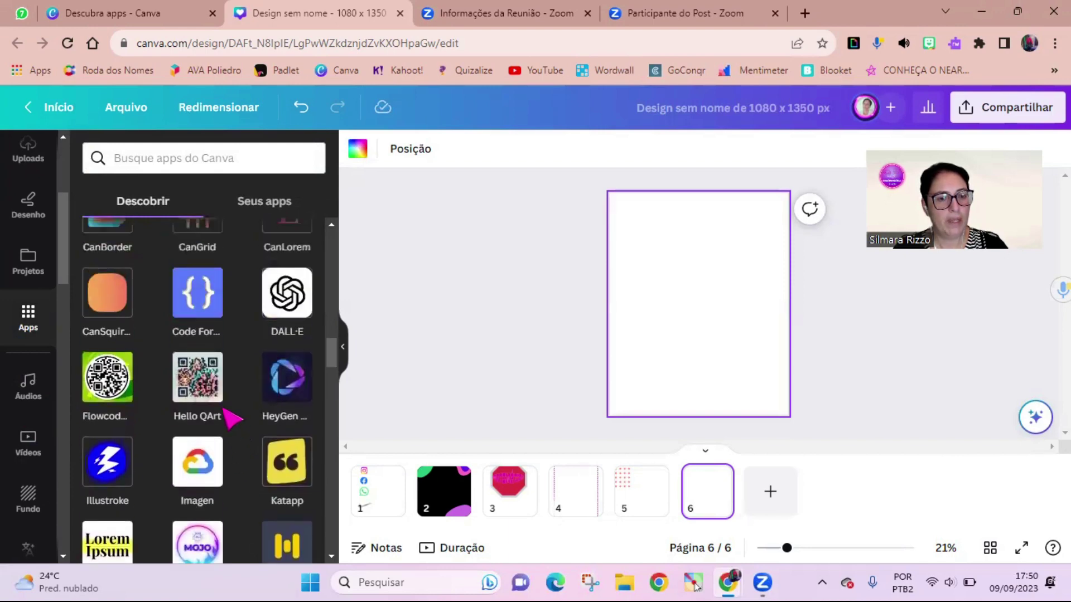
pyautogui.click(198, 393)
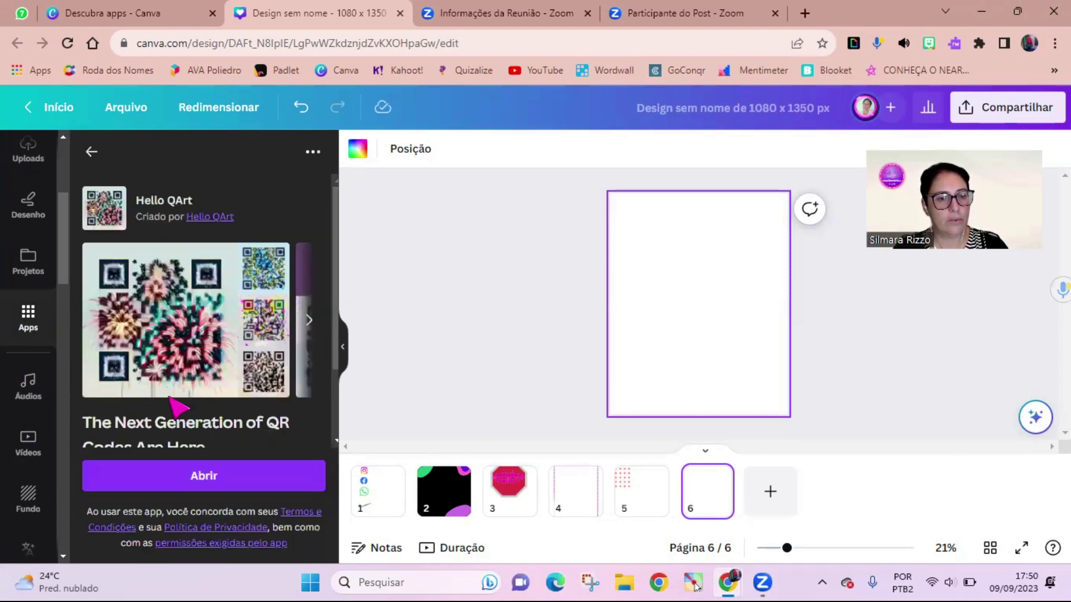
pyautogui.click(212, 476)
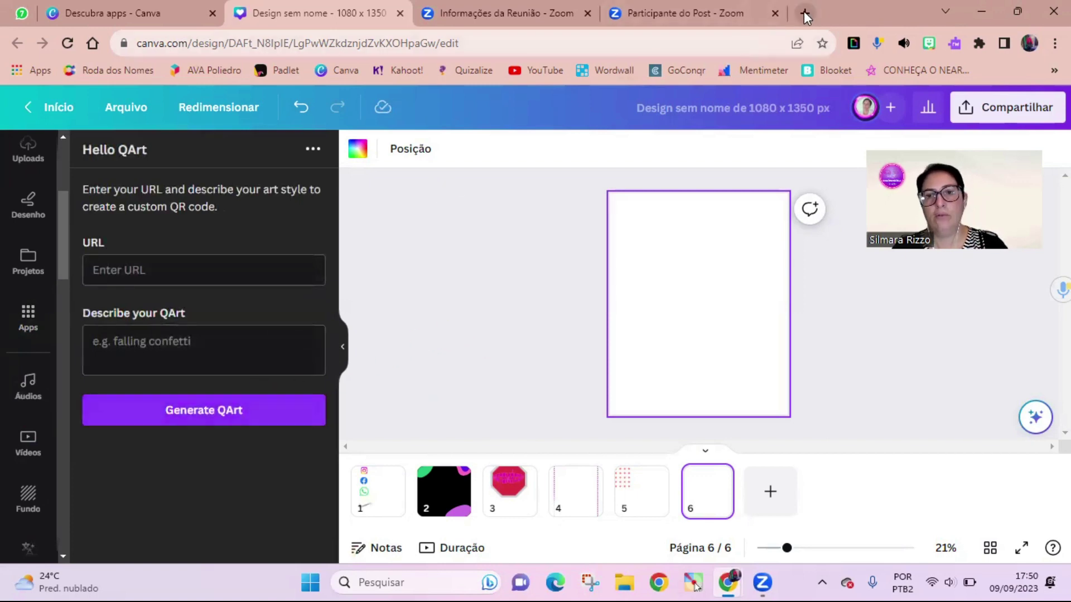
# Open the matemática é vida YouTube channel in a new browser tab and copy its address.
pyautogui.click(804, 11)
pyautogui.click(561, 68)
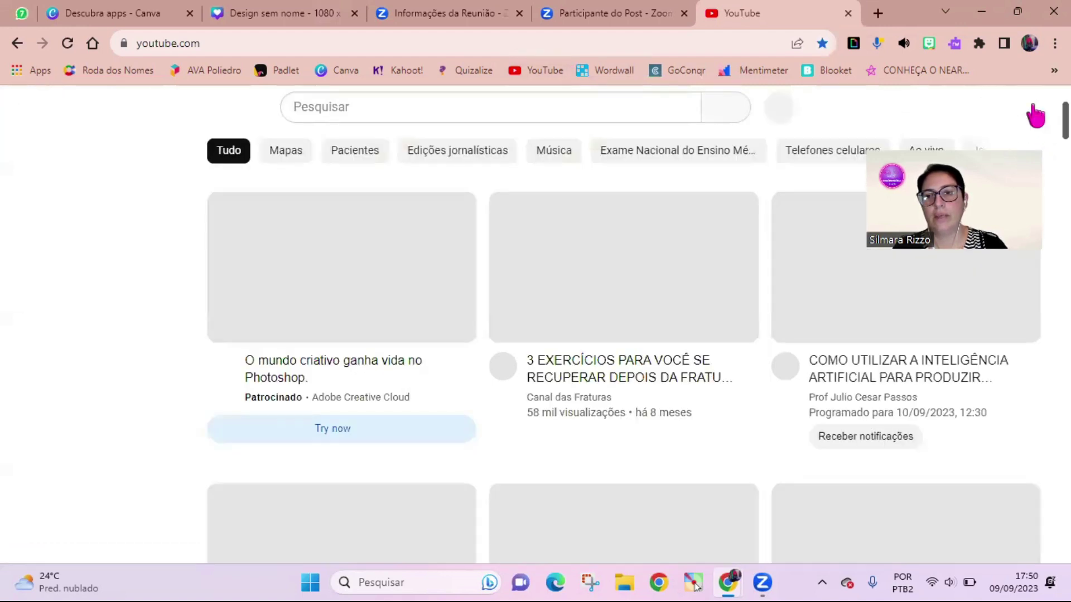
pyautogui.click(1034, 113)
pyautogui.click(818, 201)
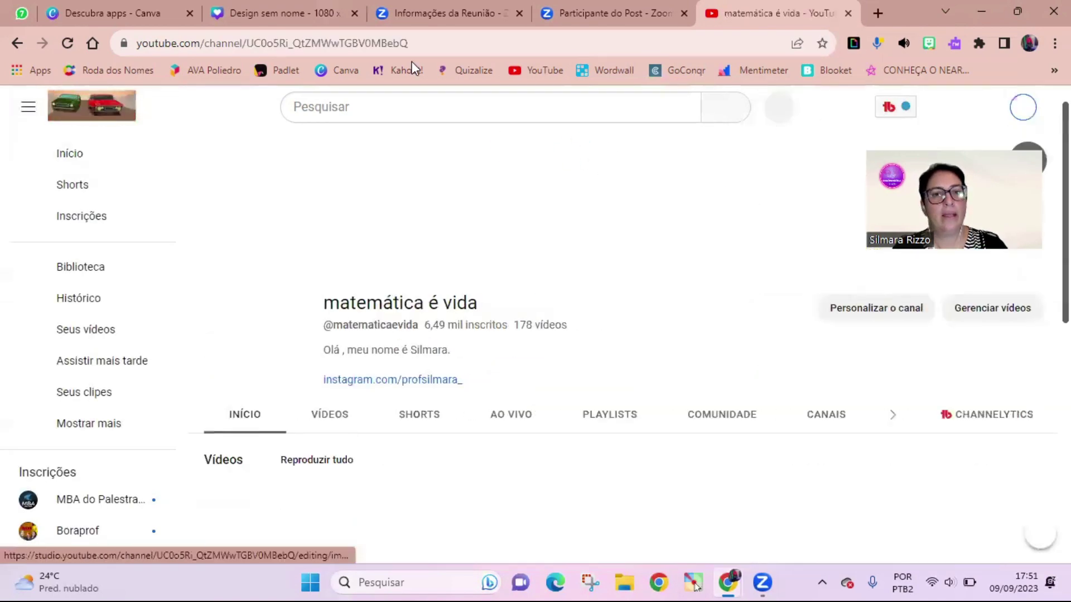
pyautogui.click(416, 43)
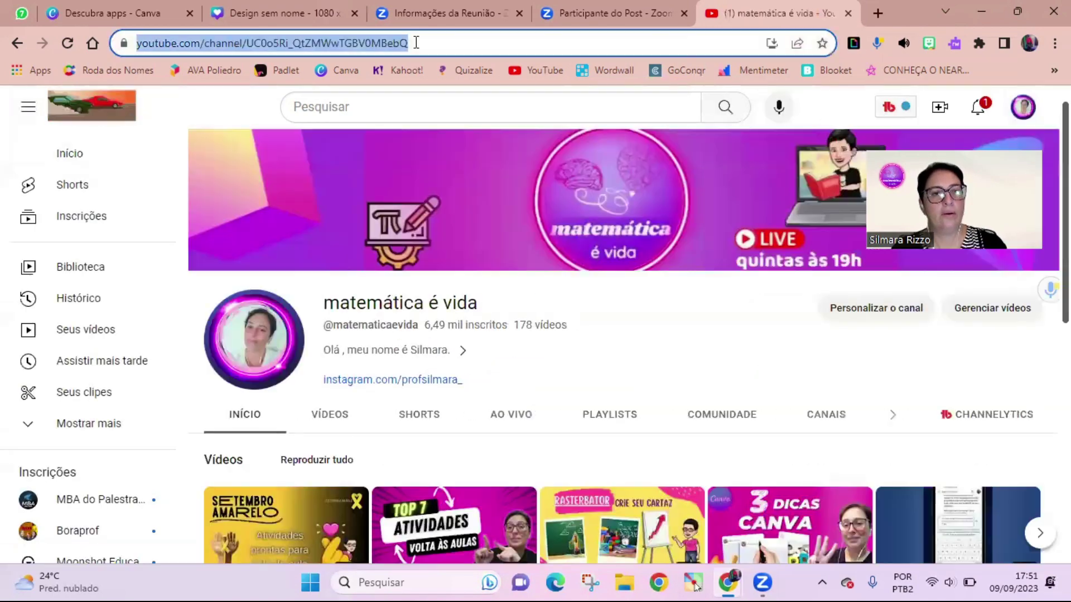
# Return to the Canva design and paste the YouTube channel address as the Hello QArt URL.
pyautogui.click(597, 8)
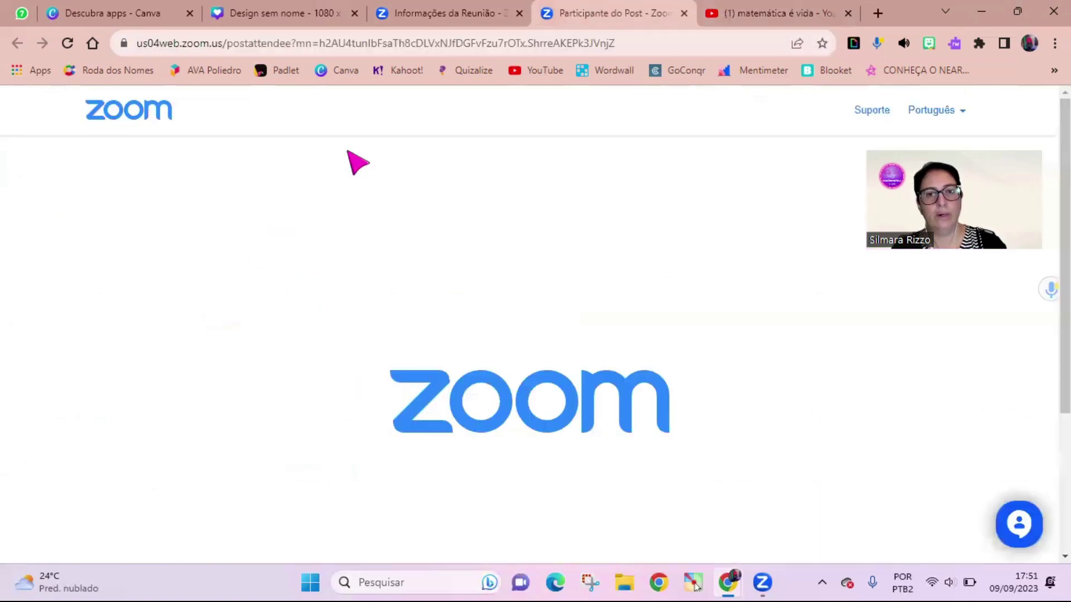
pyautogui.click(256, 12)
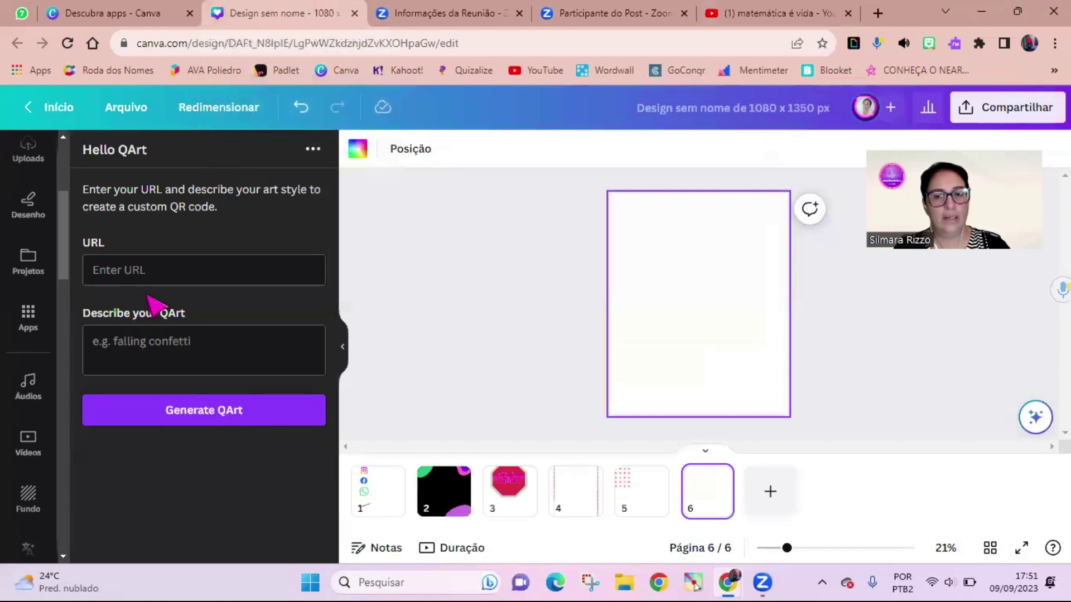
pyautogui.click(128, 271)
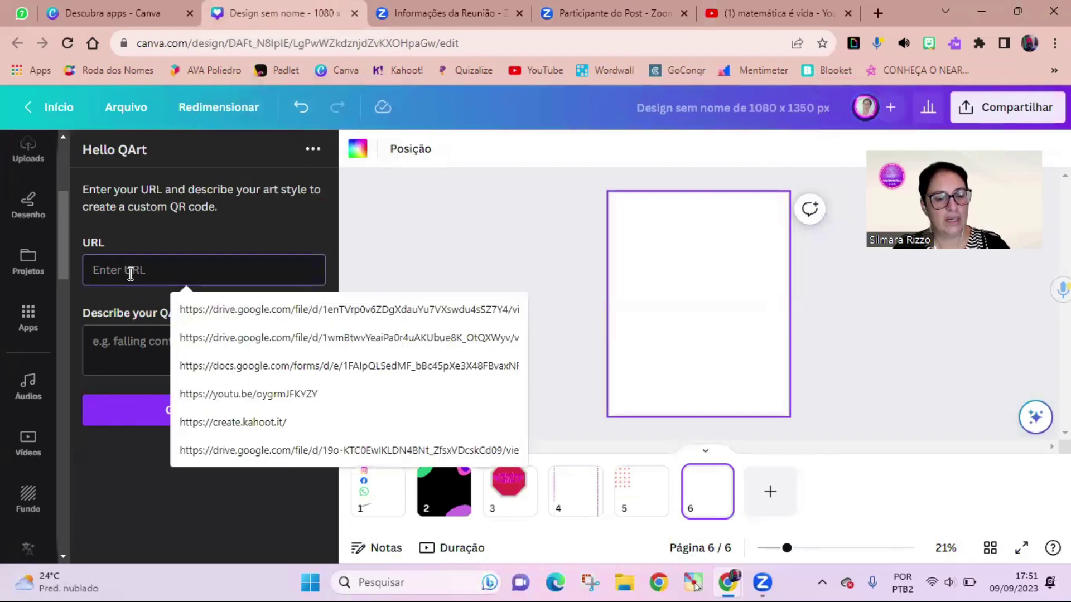
pyautogui.hotkey('ctrl', 'v')
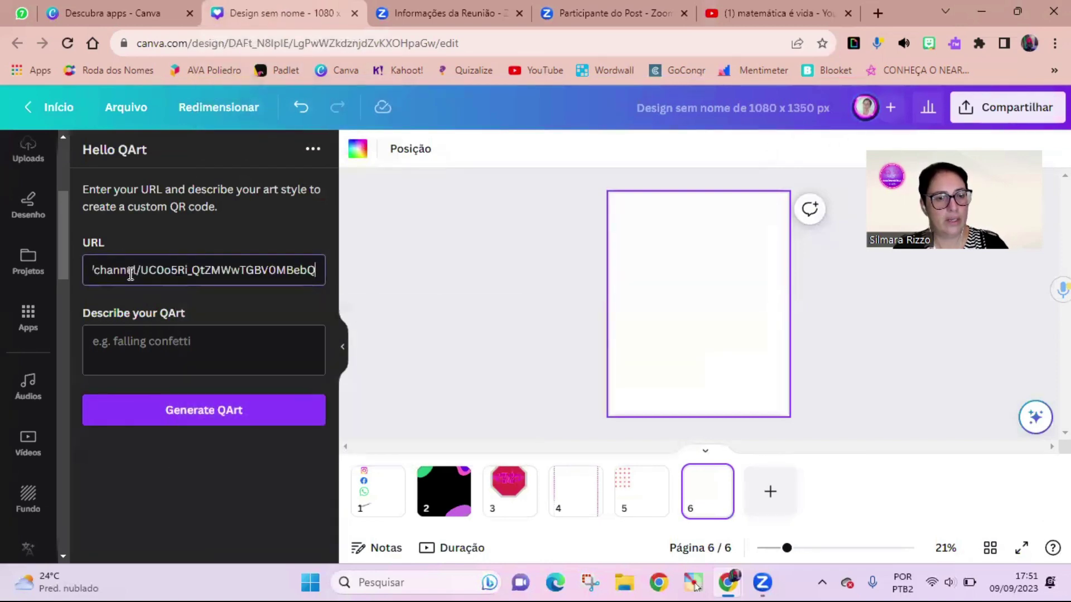
# Describe the QArt as SE INSCREVA NO CANAL.
pyautogui.click(88, 341)
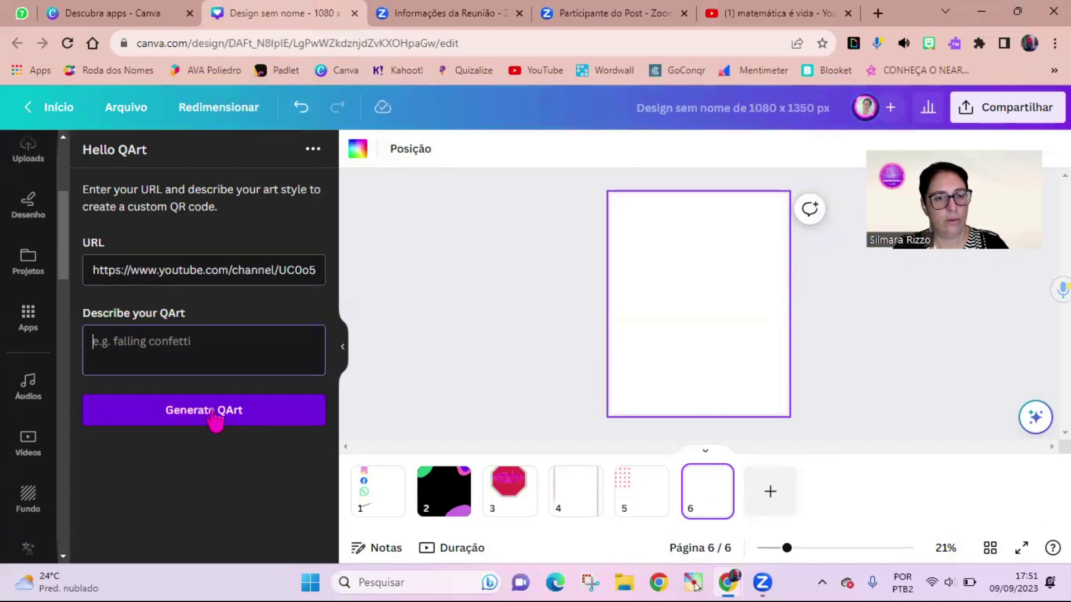
pyautogui.write('sE INC')
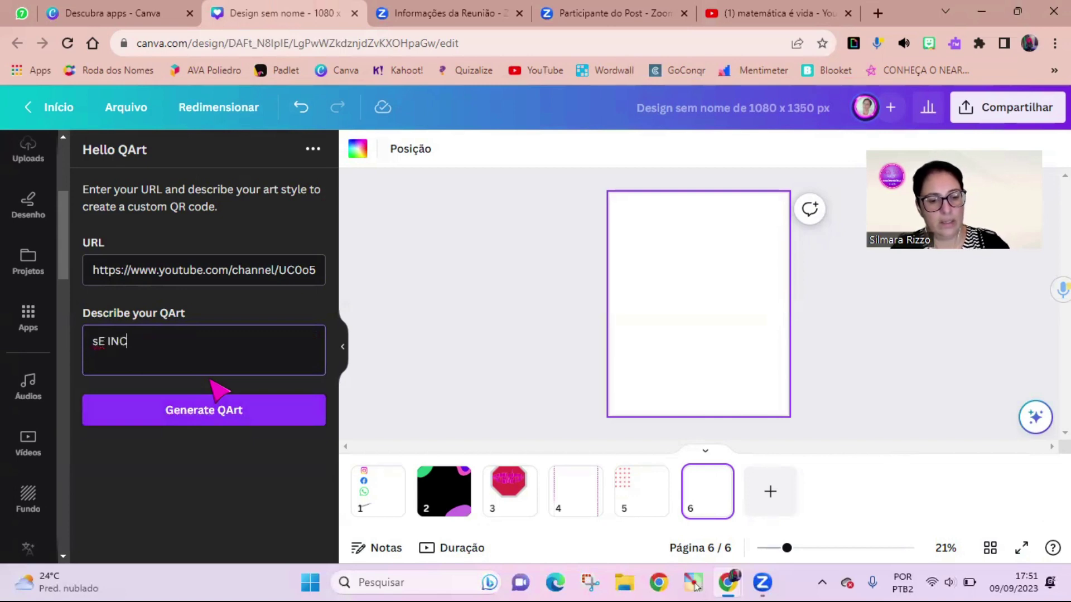
pyautogui.press('BackSpace')
pyautogui.press('BackSpace')
pyautogui.press('BackSpace')
pyautogui.press('BackSpace')
pyautogui.press('BackSpace')
pyautogui.press('BackSpace')
pyautogui.write('S')
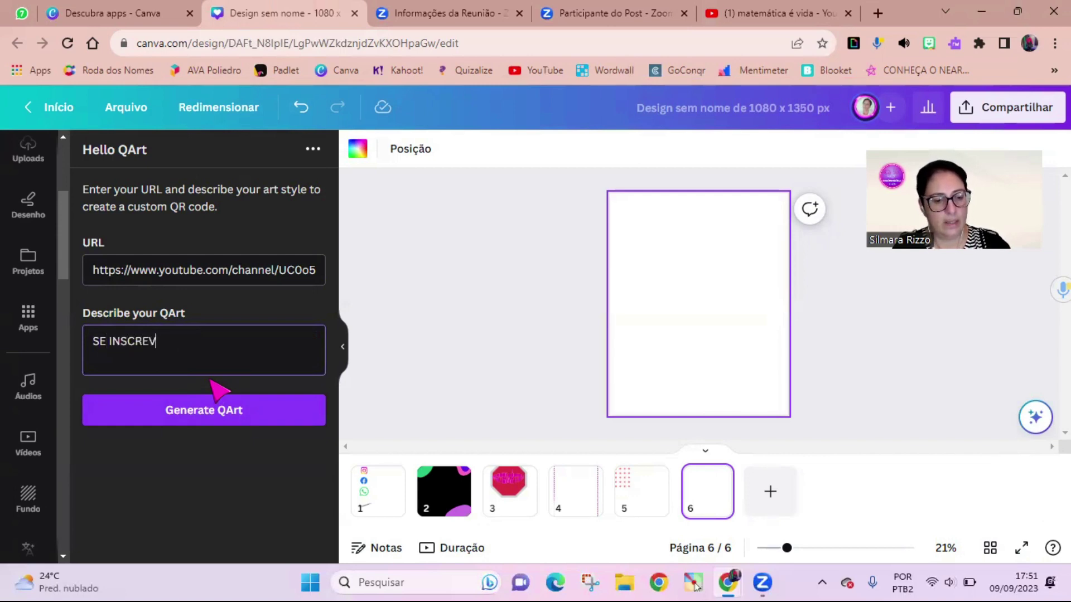
pyautogui.write('E INSCREVA NO CANAL')
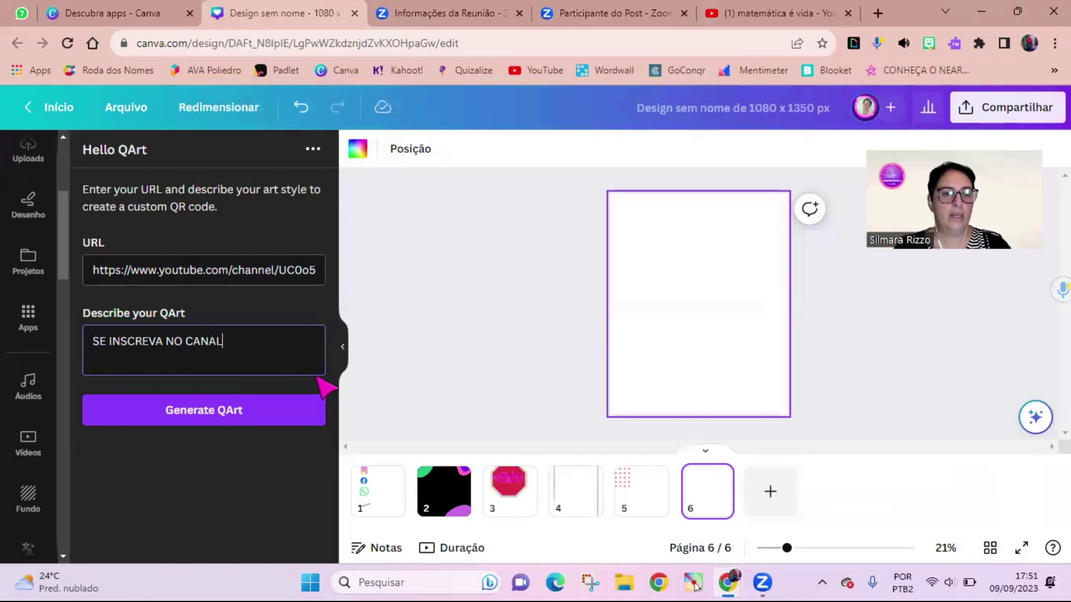
# Generate the QR code on page 6 and enlarge it to about three quarters of the page width.
pyautogui.click(218, 416)
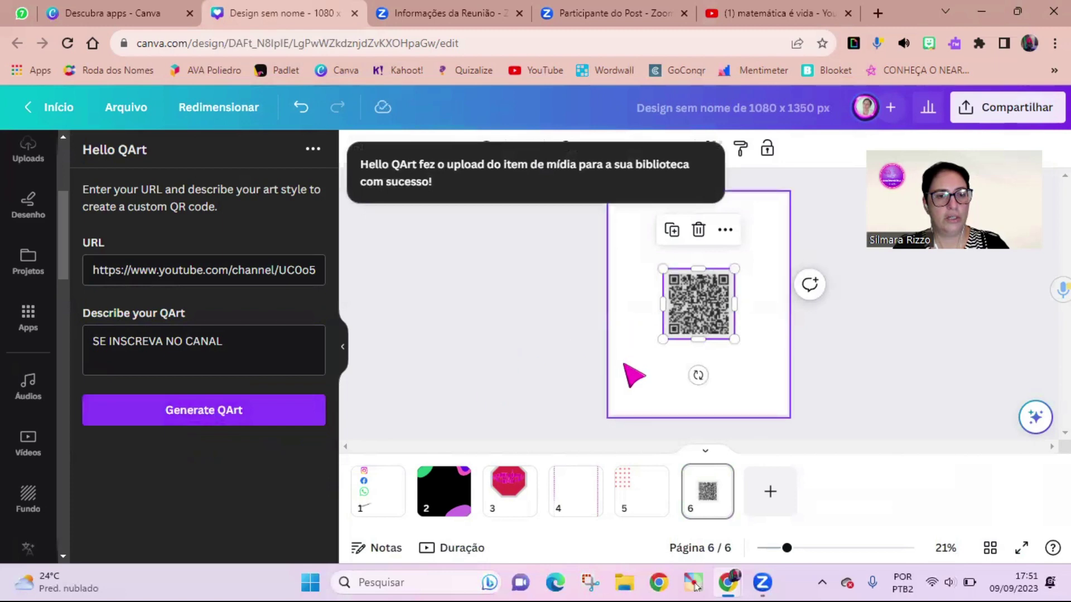
pyautogui.moveTo(662, 271); pyautogui.dragTo(631, 237)
pyautogui.moveTo(734, 339); pyautogui.dragTo(770, 375)
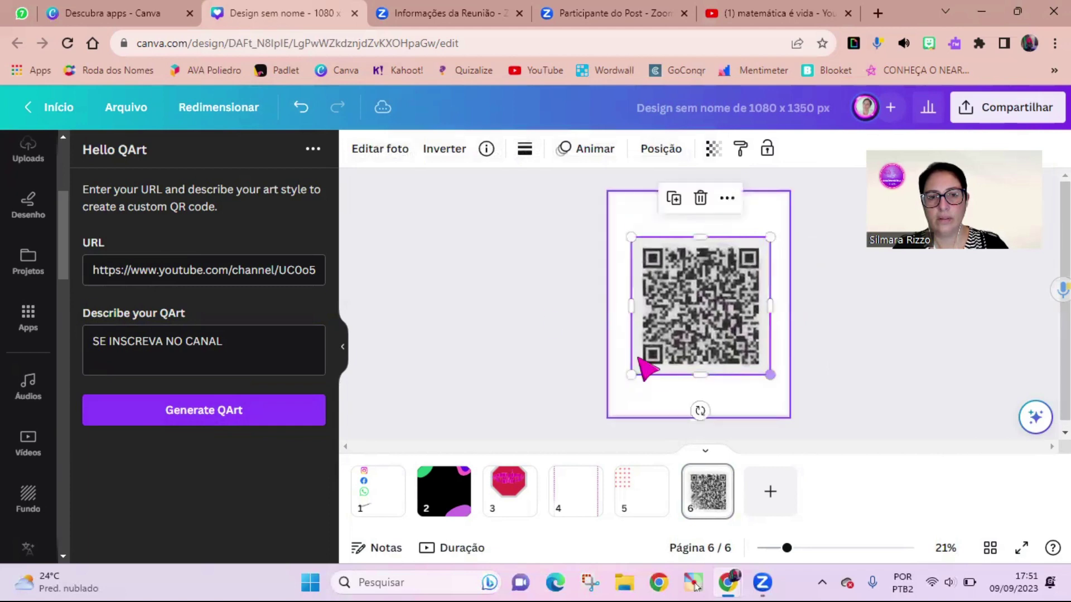
# Look through the photo filters available for the QR code, from Natural to Color Pop, without applying one.
pyautogui.click(383, 156)
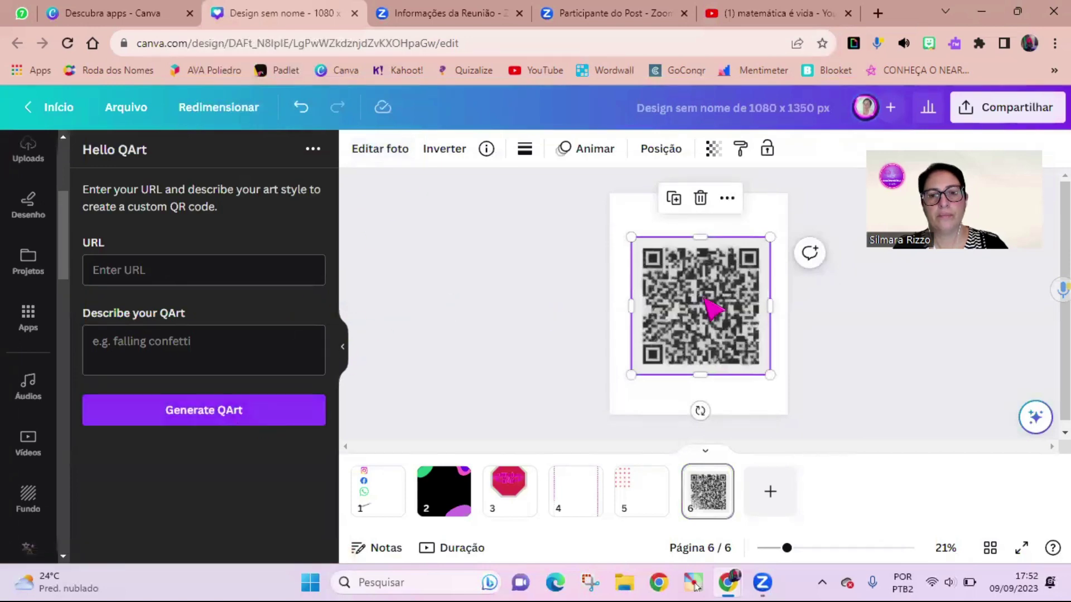
pyautogui.click(372, 152)
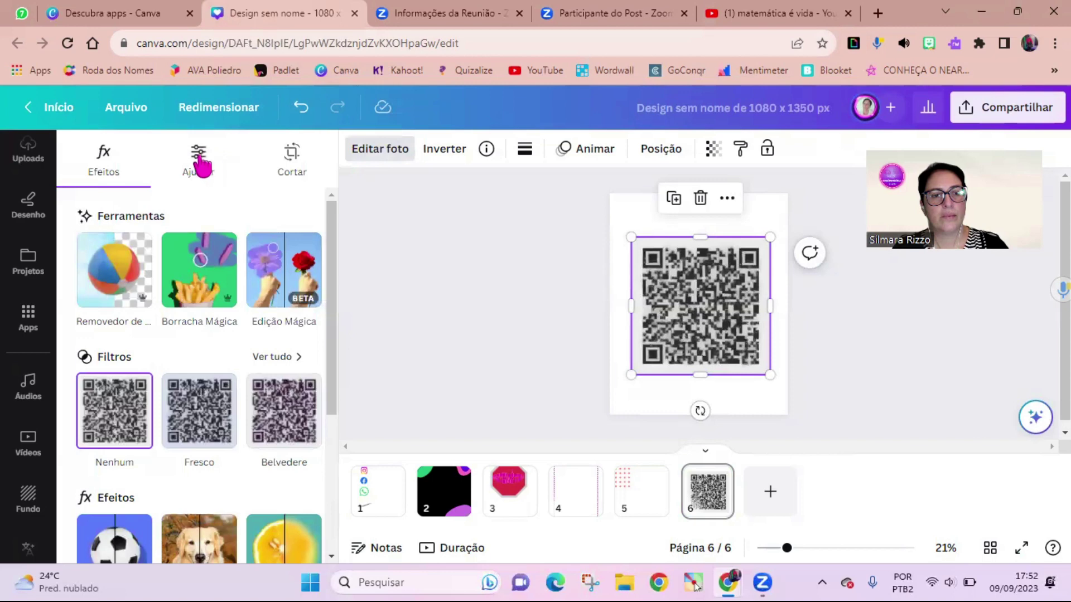
pyautogui.click(272, 357)
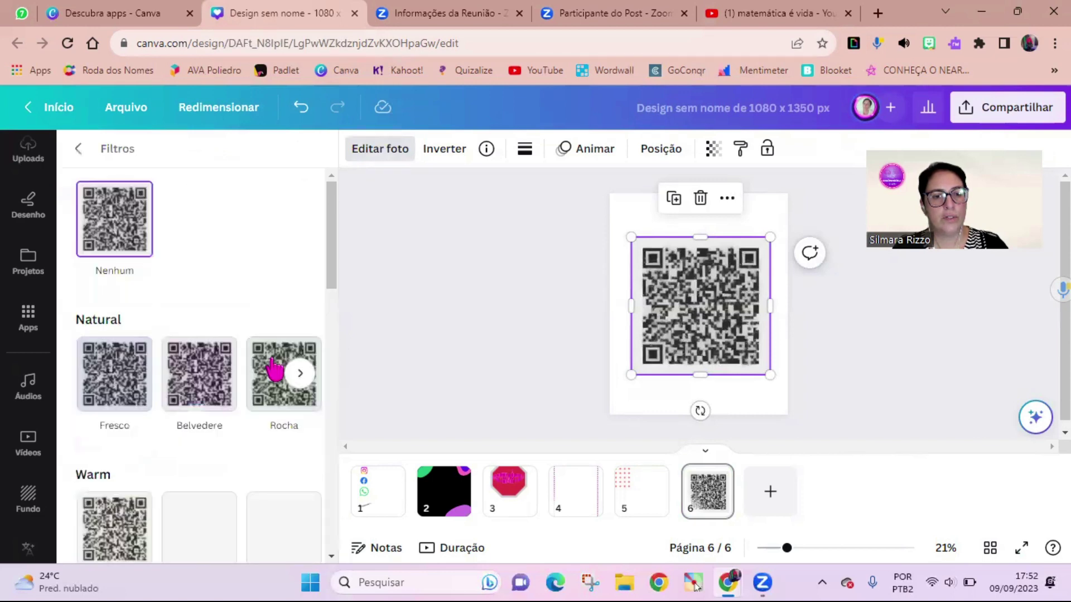
pyautogui.scroll(-3, 215, 454)
pyautogui.scroll(-3, 215, 452)
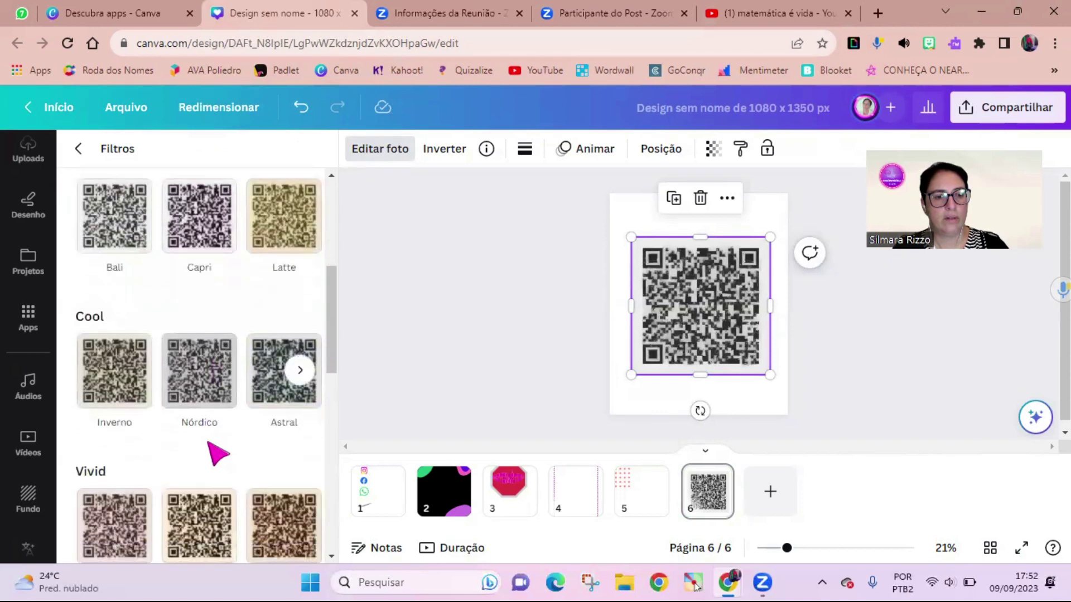
pyautogui.scroll(-3, 172, 401)
pyautogui.scroll(-3, 219, 446)
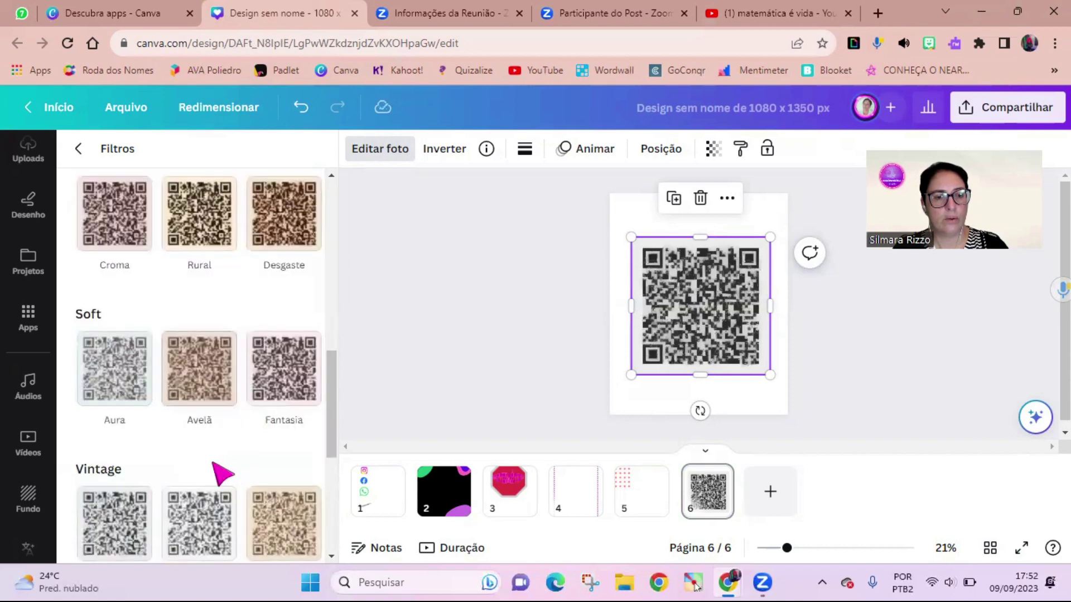
pyautogui.scroll(-3, 251, 399)
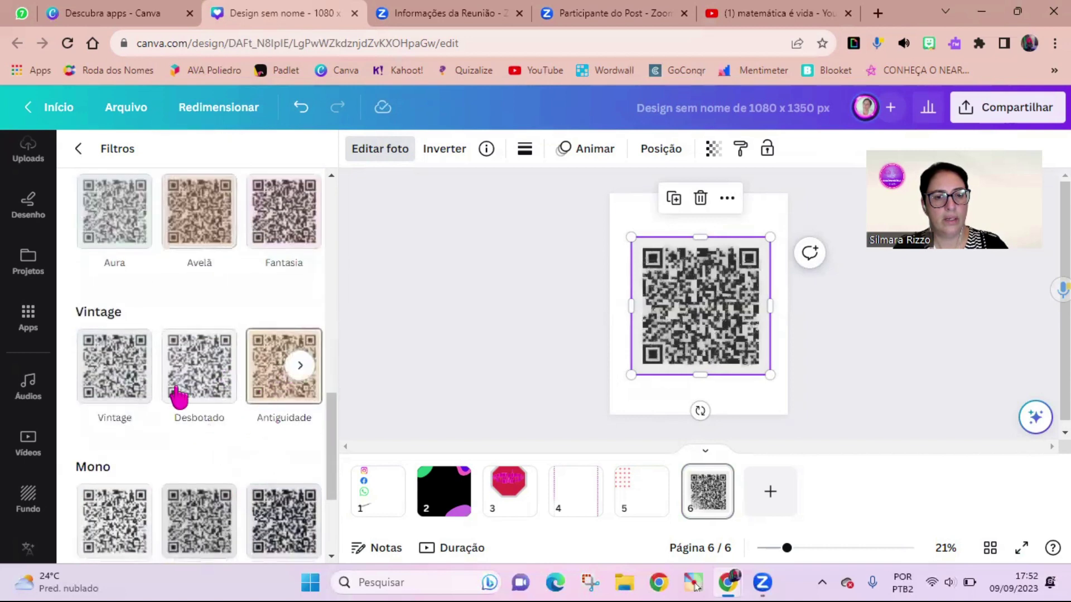
pyautogui.scroll(-3, 151, 400)
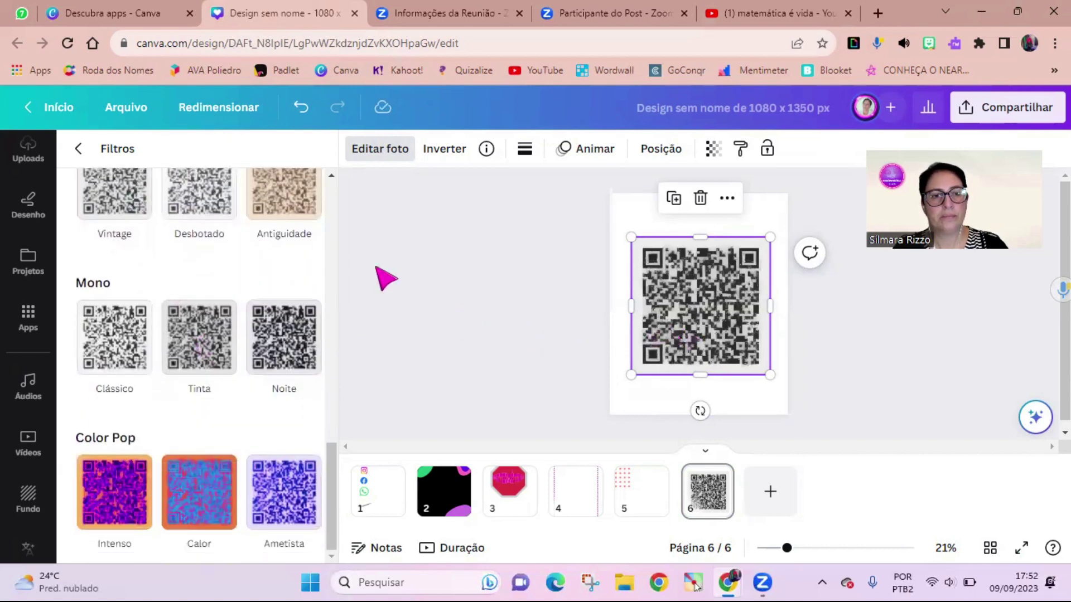
pyautogui.click(77, 150)
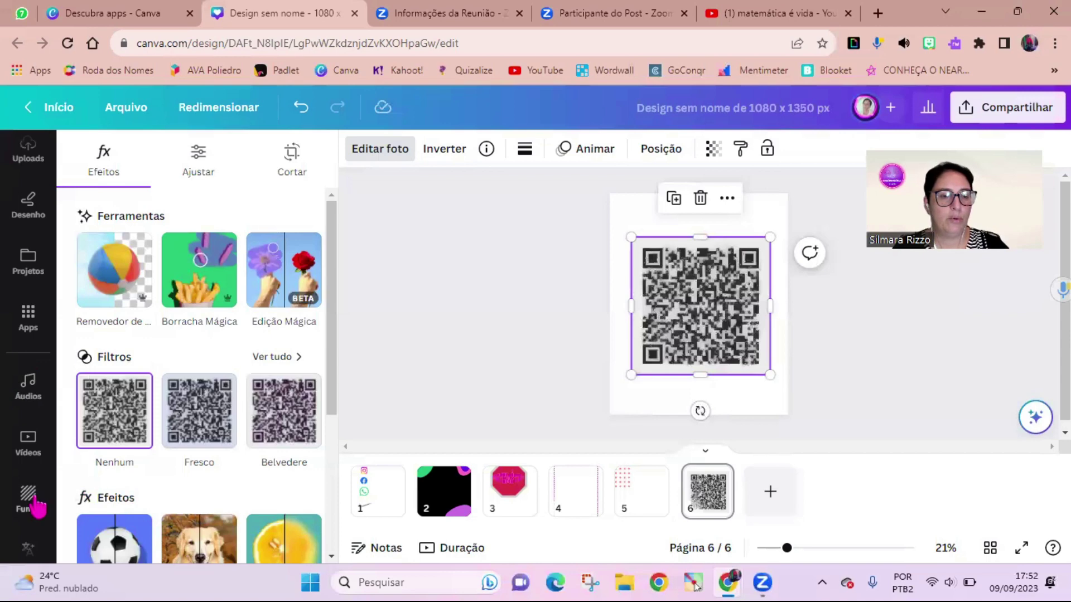
# Reopen the list of Canva apps.
pyautogui.click(28, 319)
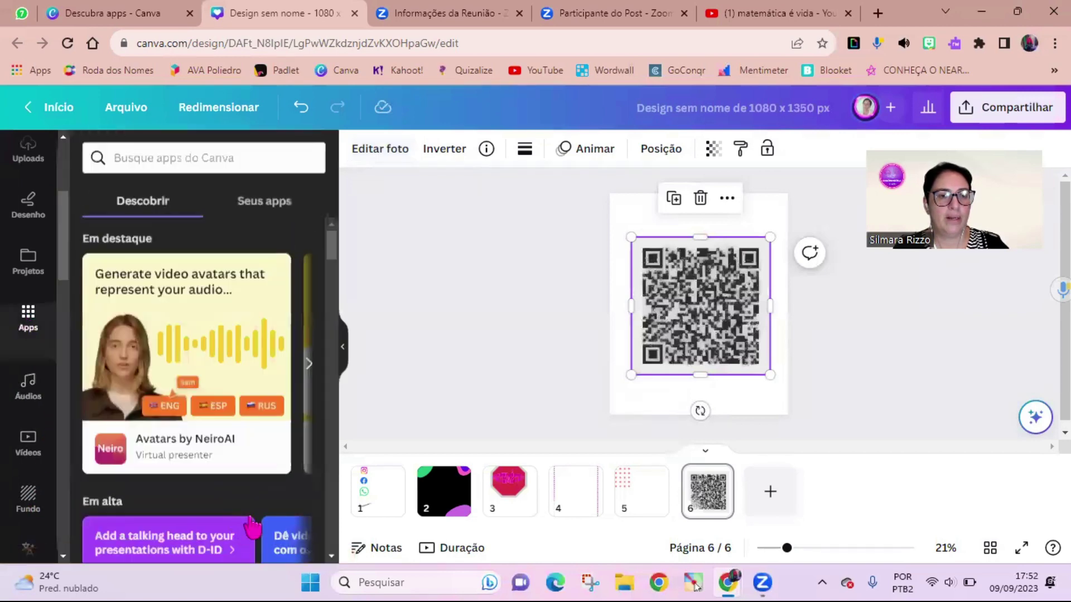